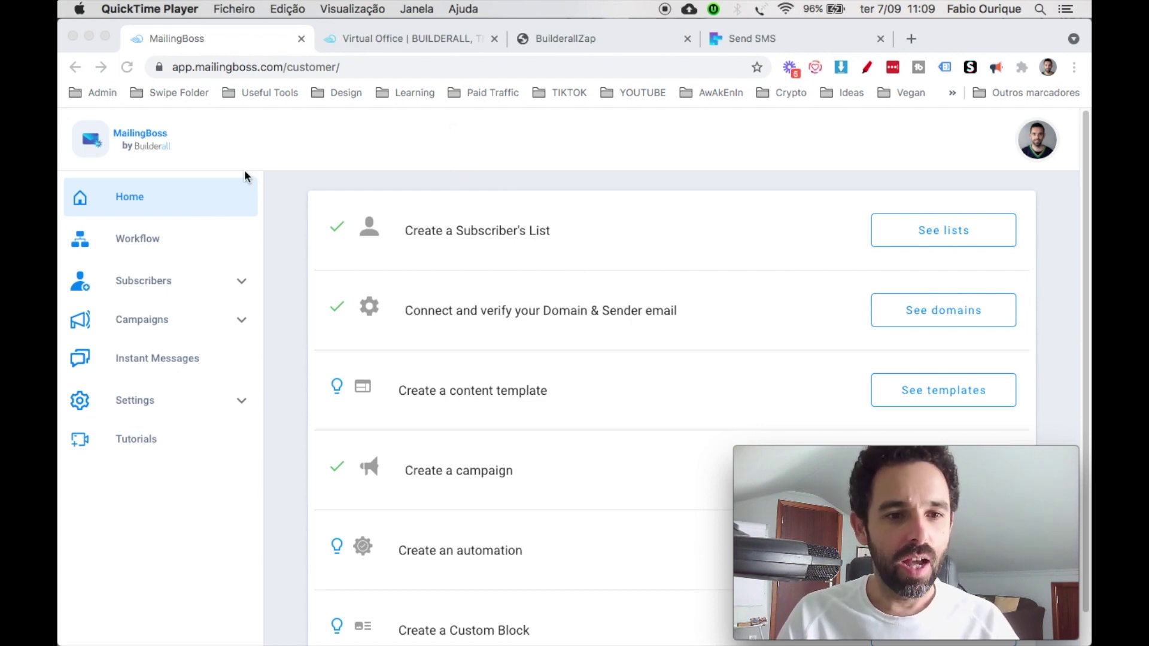
# Look over the MailingBoss home page and the Builderall office dashboard as the places for messaging tools.
pyautogui.click(283, 218)
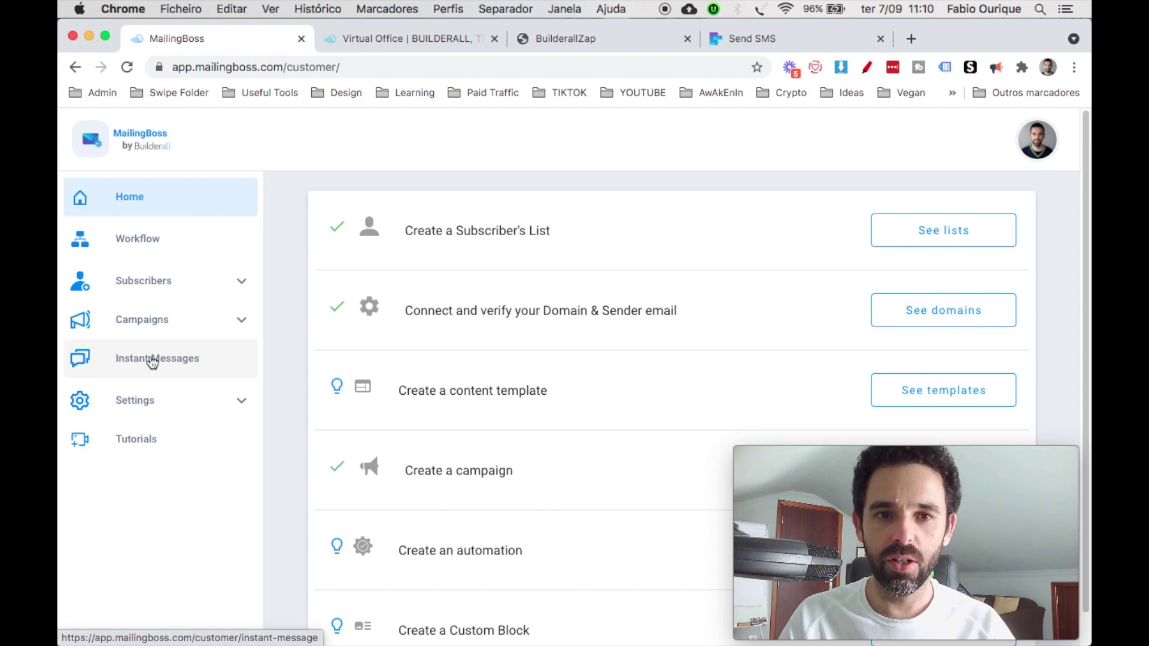
pyautogui.click(418, 37)
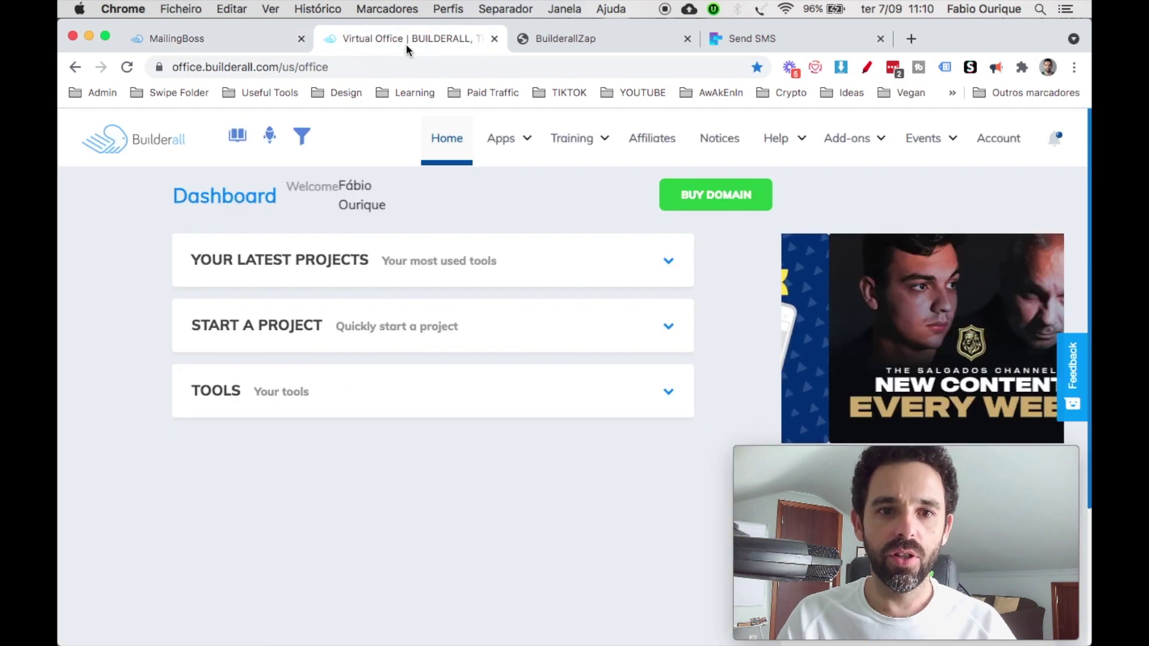
pyautogui.click(520, 141)
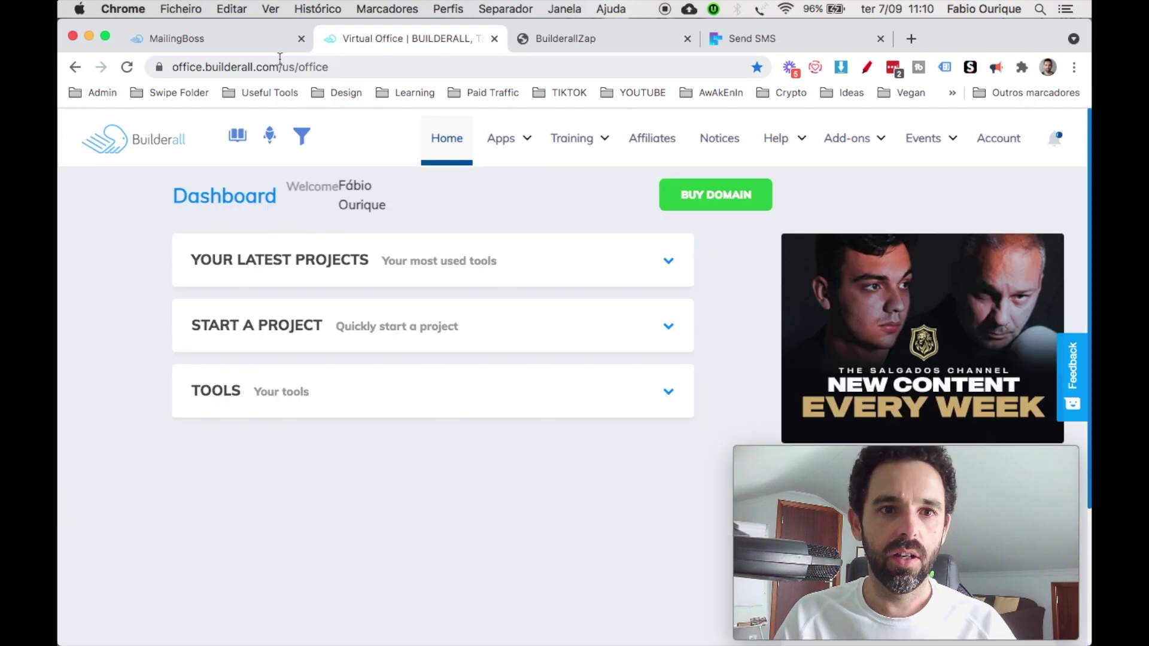
pyautogui.click(257, 48)
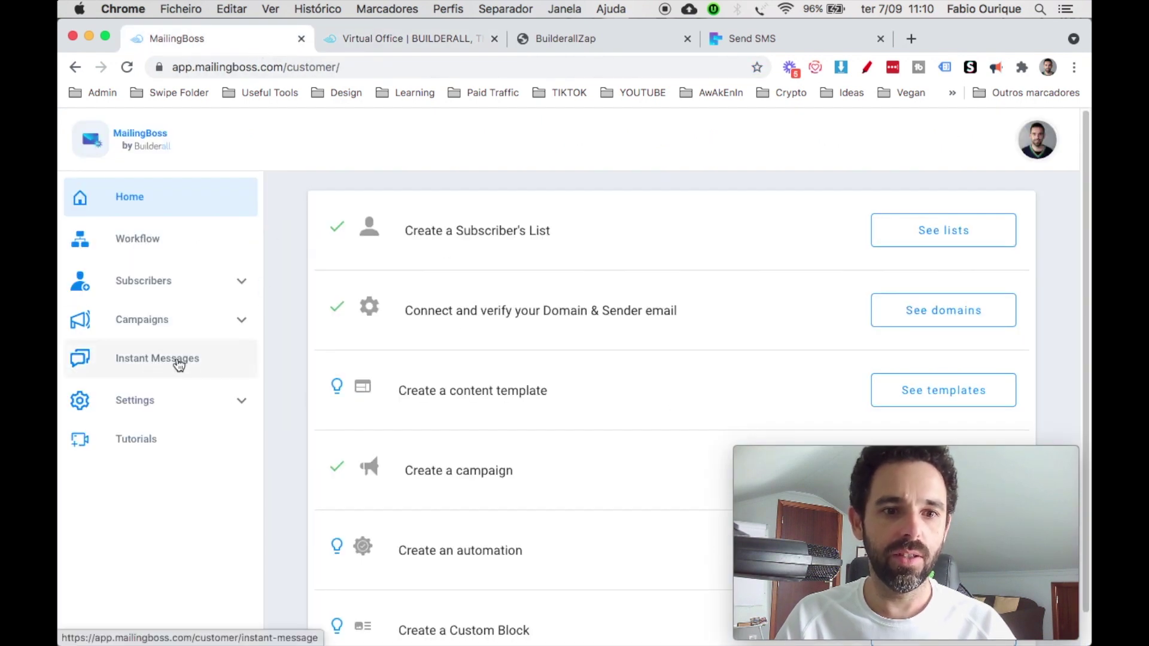
pyautogui.click(443, 39)
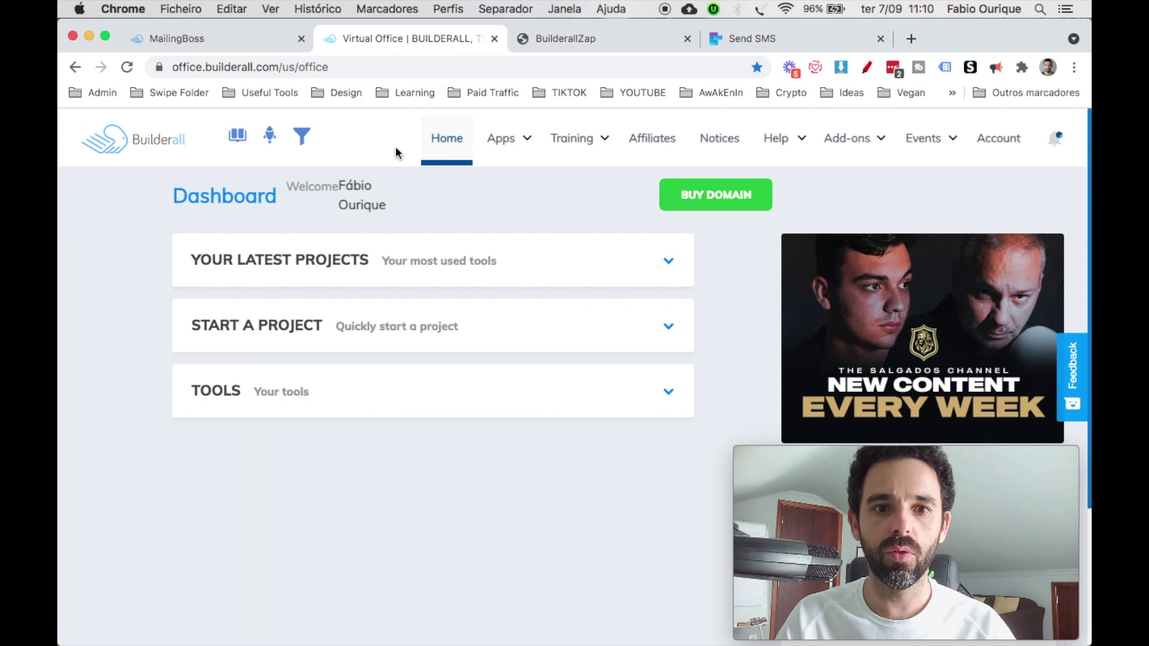
pyautogui.moveTo(509, 138)
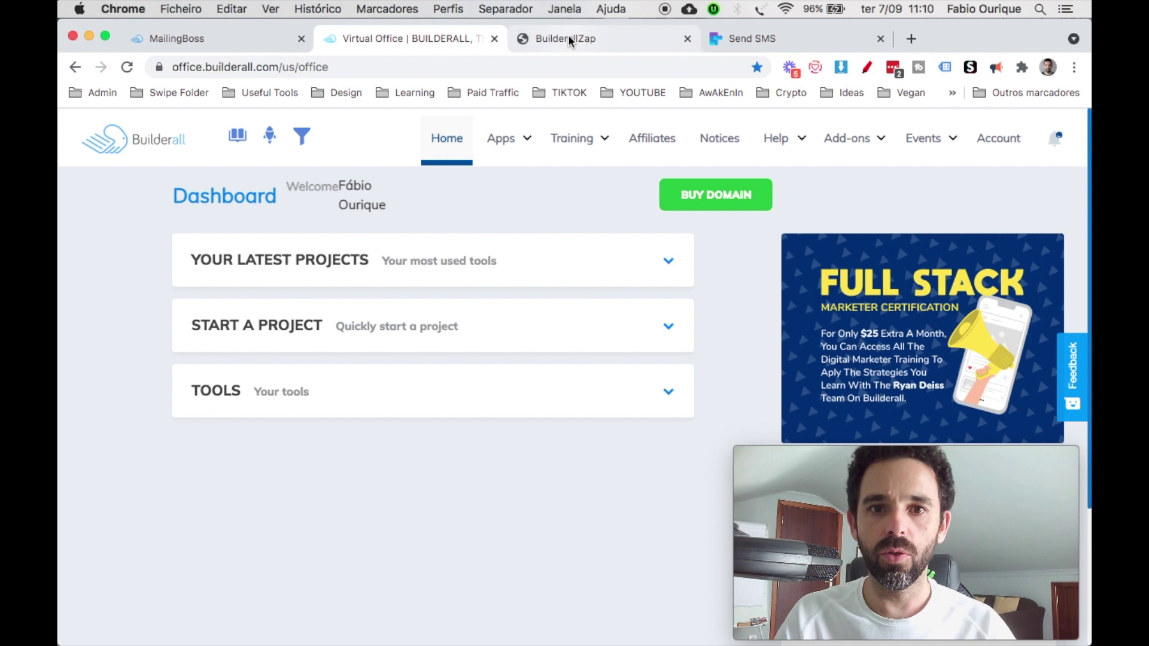
# Review the WhatsApp authentication section in the BuilderallZap settings, comparing it with the MailingBoss and Builderall office pages.
pyautogui.click(569, 38)
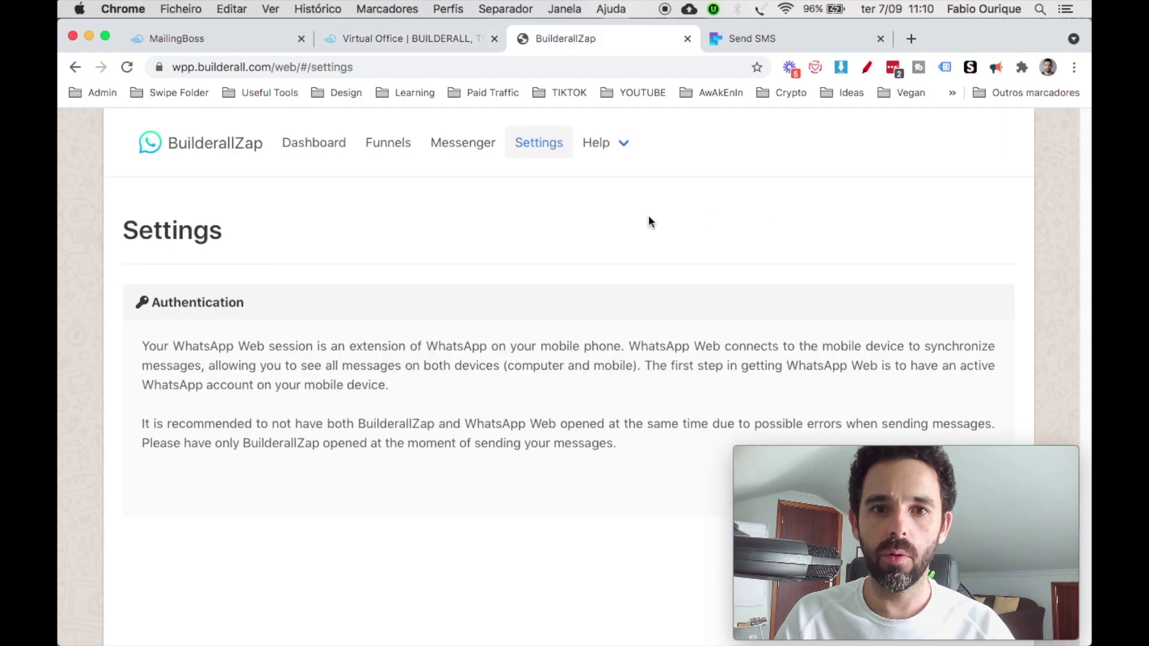
pyautogui.moveTo(765, 450); pyautogui.dragTo(760, 141)
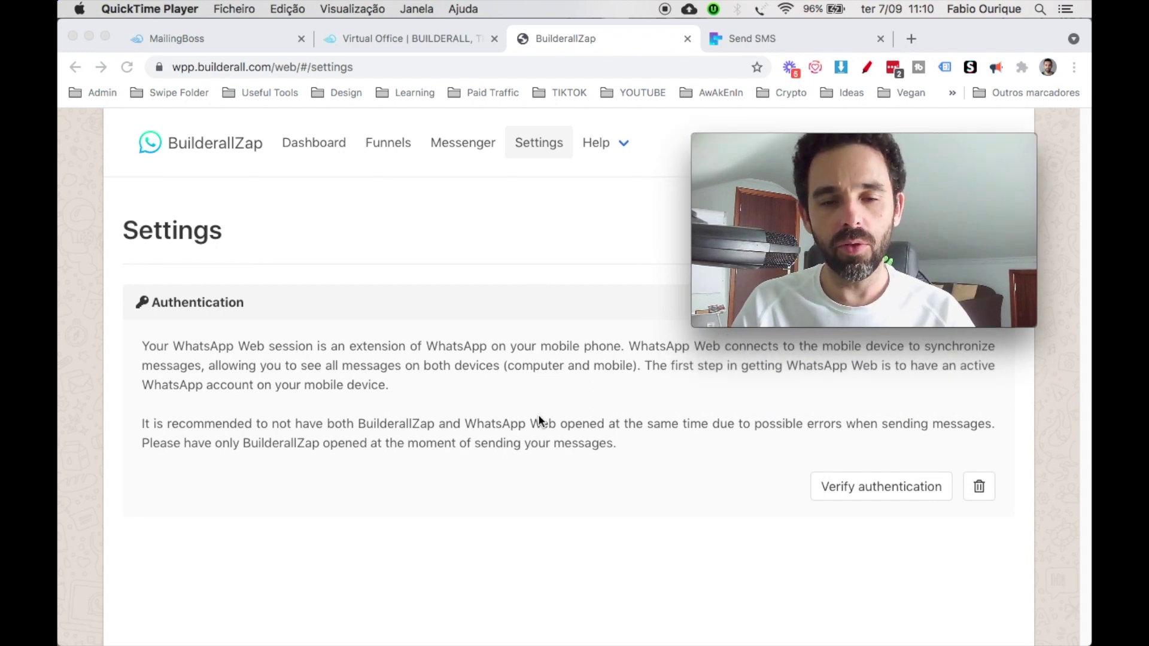
pyautogui.click(568, 260)
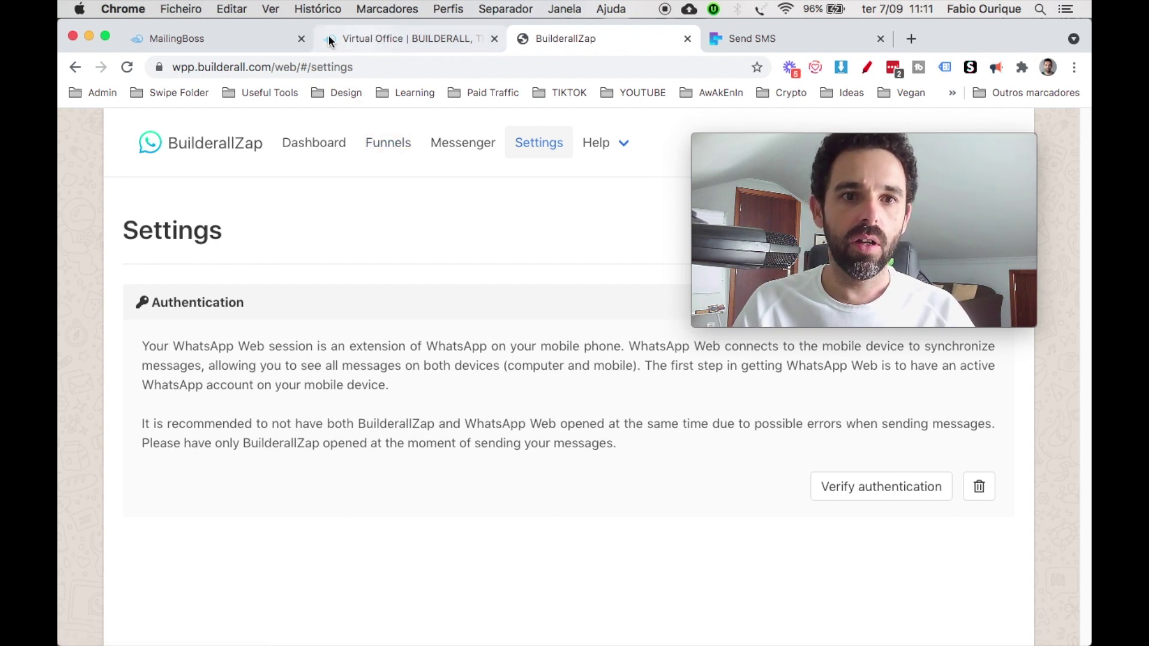
pyautogui.click(249, 38)
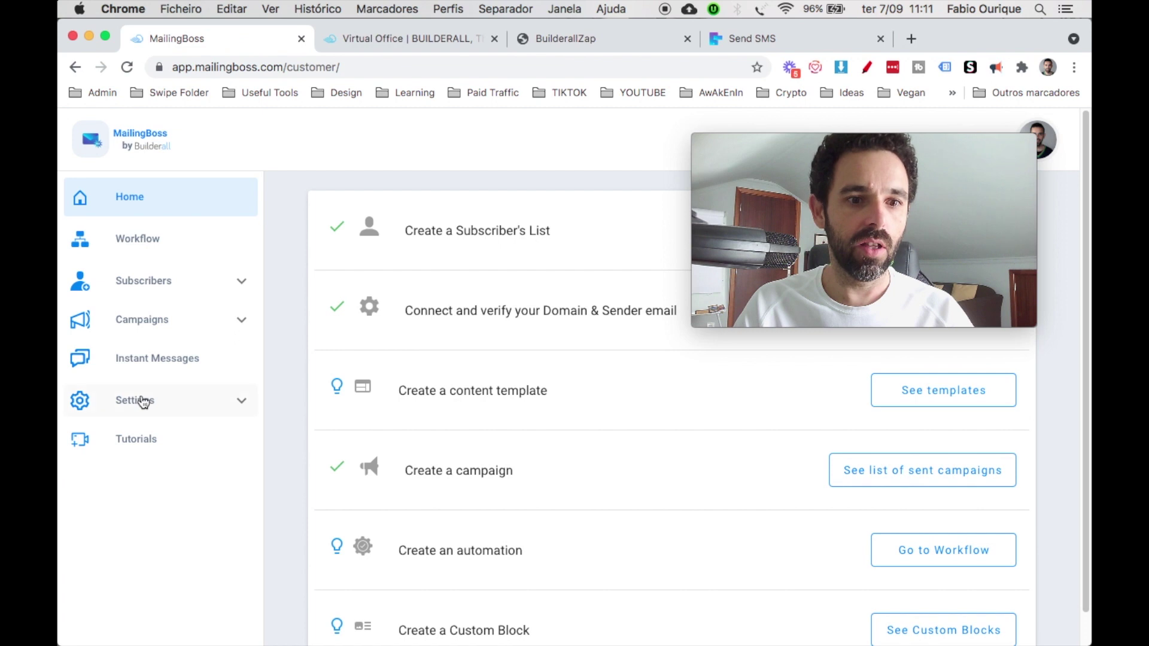
pyautogui.click(541, 43)
pyautogui.moveTo(783, 149); pyautogui.dragTo(777, 185)
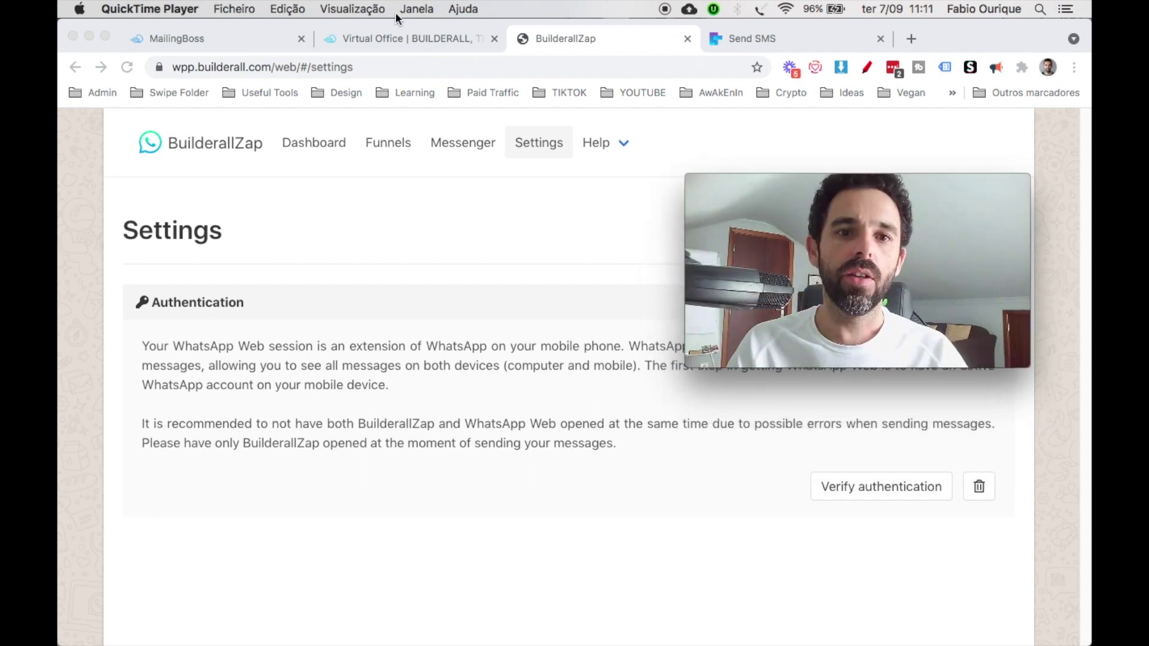
pyautogui.click(396, 37)
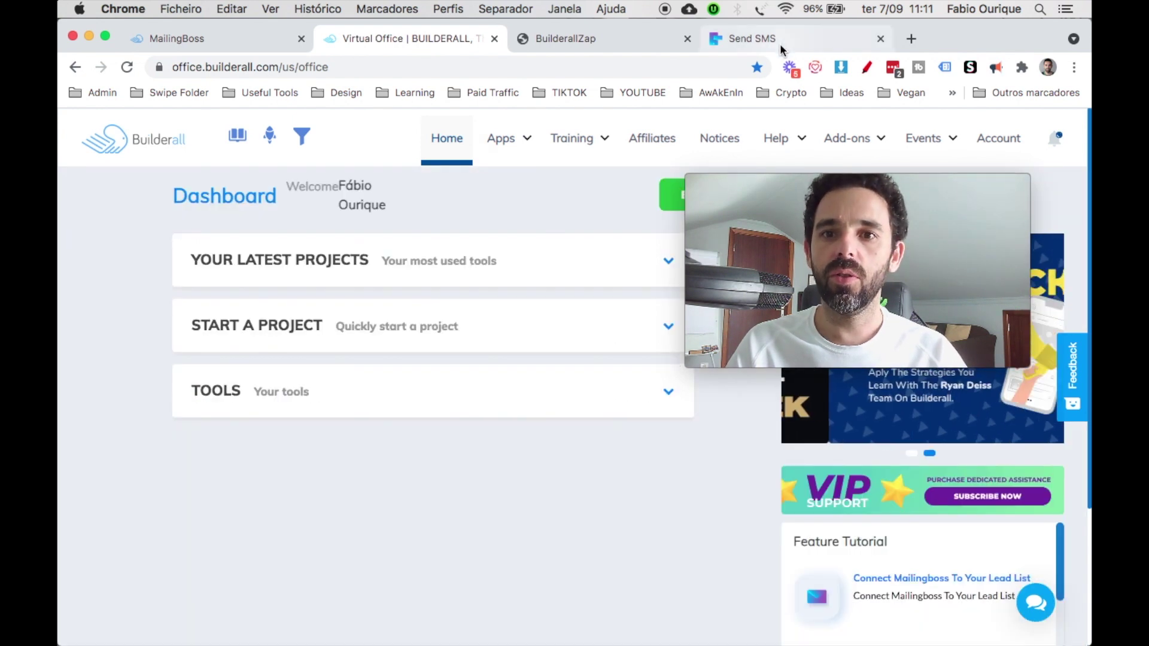
# Switch to Send SMS and view the credit packages available for purchase.
pyautogui.click(781, 39)
pyautogui.moveTo(777, 182); pyautogui.dragTo(811, 63)
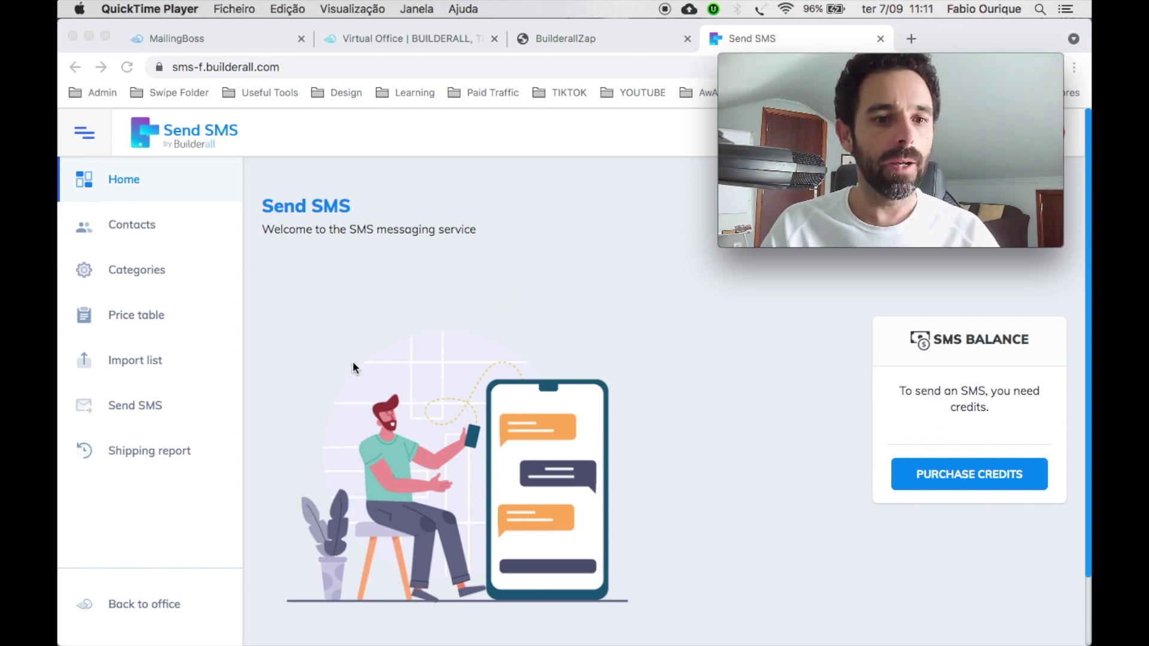
pyautogui.moveTo(823, 62)
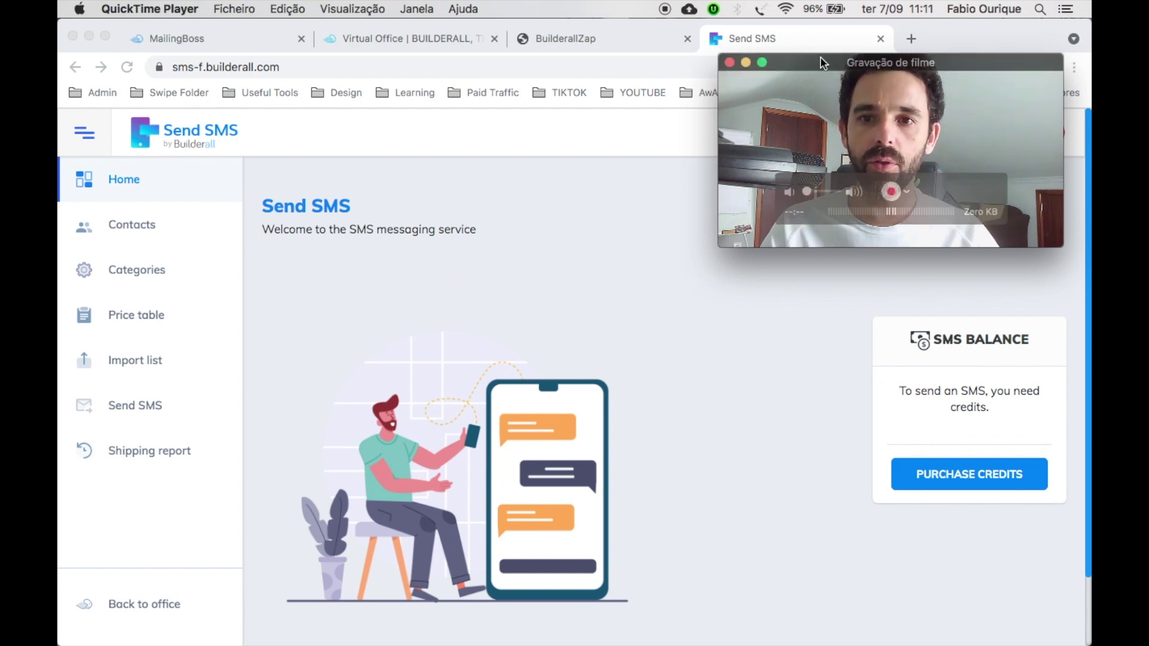
pyautogui.moveTo(823, 60); pyautogui.dragTo(740, 112)
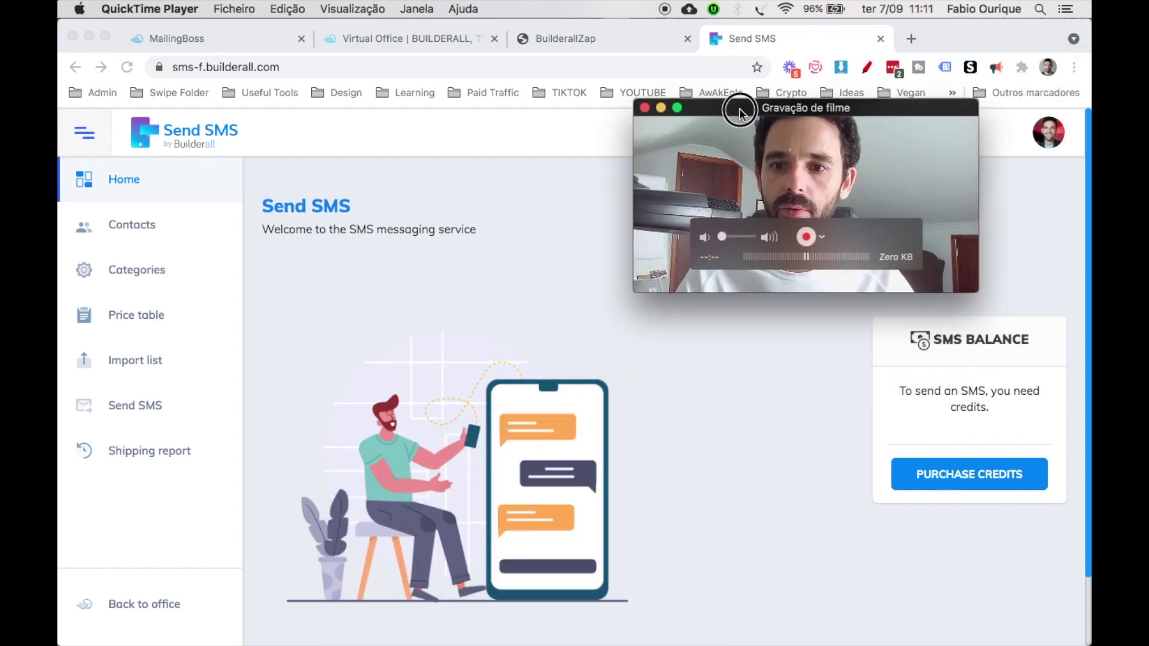
pyautogui.click(1010, 339)
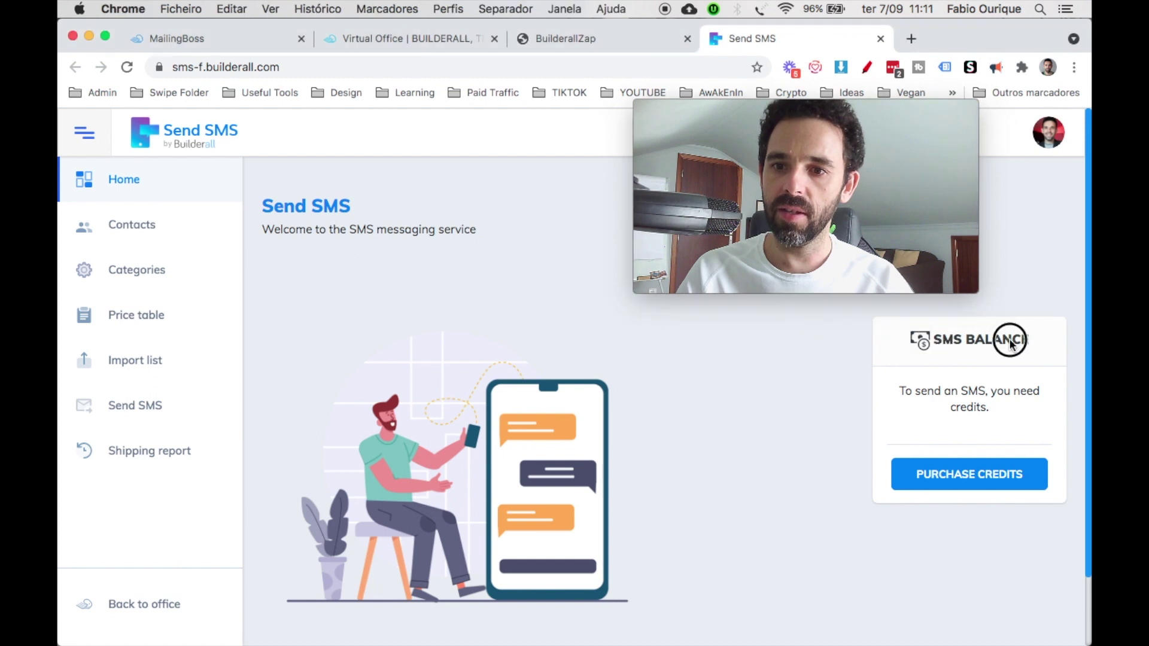
pyautogui.click(936, 477)
pyautogui.moveTo(753, 113); pyautogui.dragTo(785, 90)
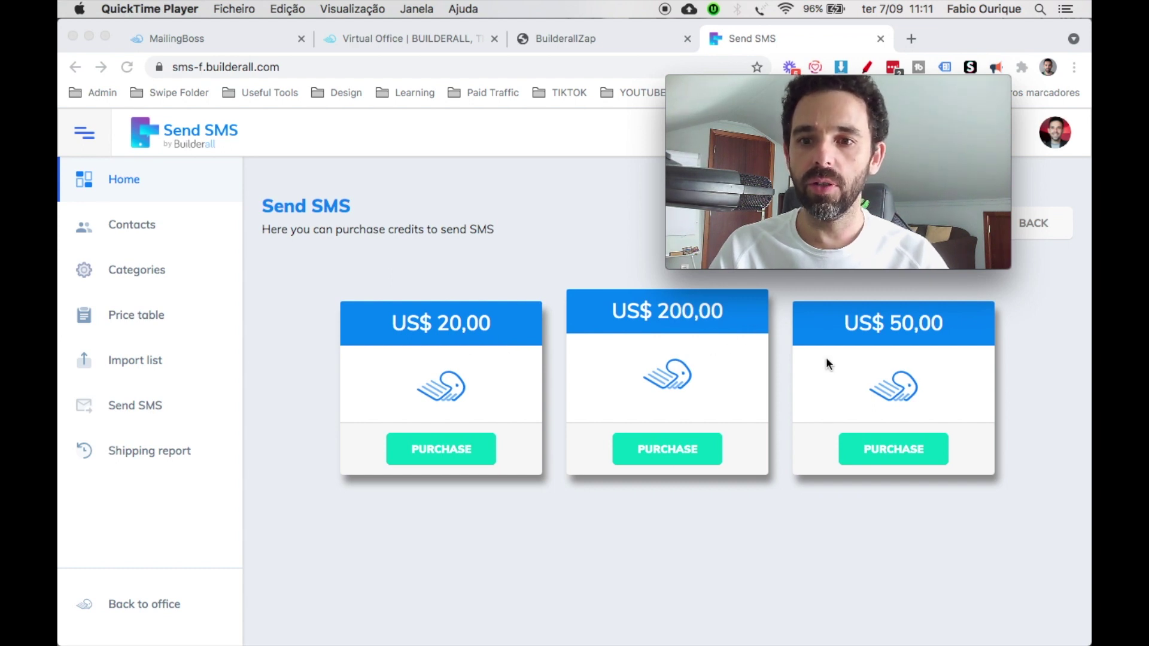
pyautogui.moveTo(838, 84); pyautogui.dragTo(847, 161)
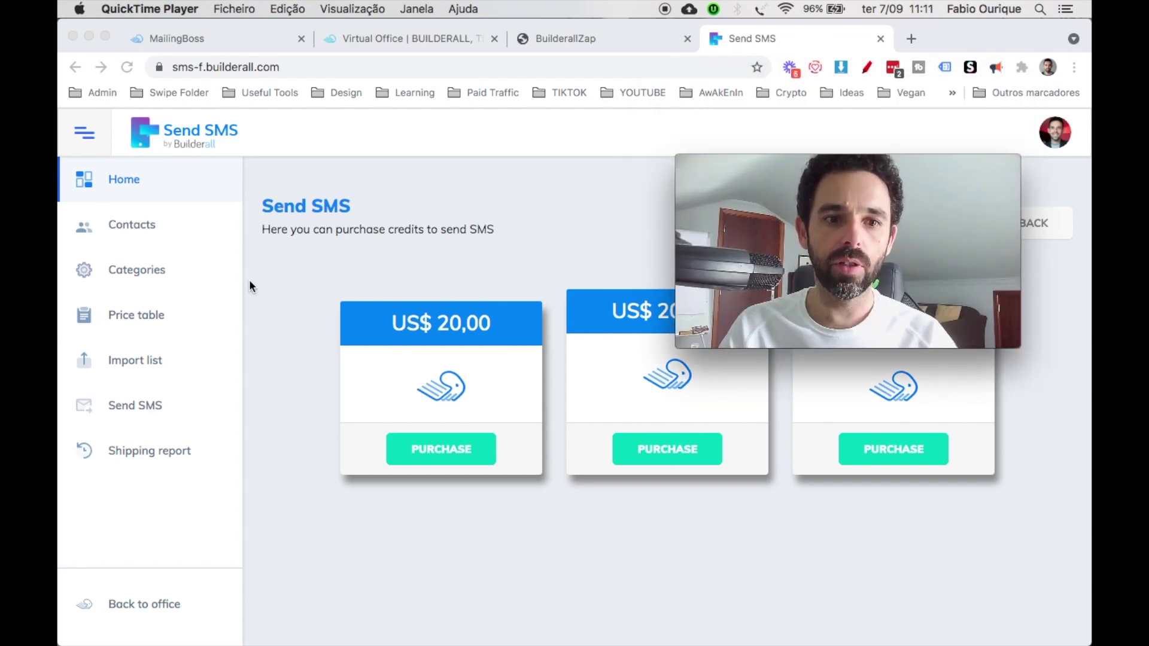
# Open the SMS price table and search it for "united".
pyautogui.click(174, 318)
pyautogui.moveTo(783, 170); pyautogui.dragTo(522, 110)
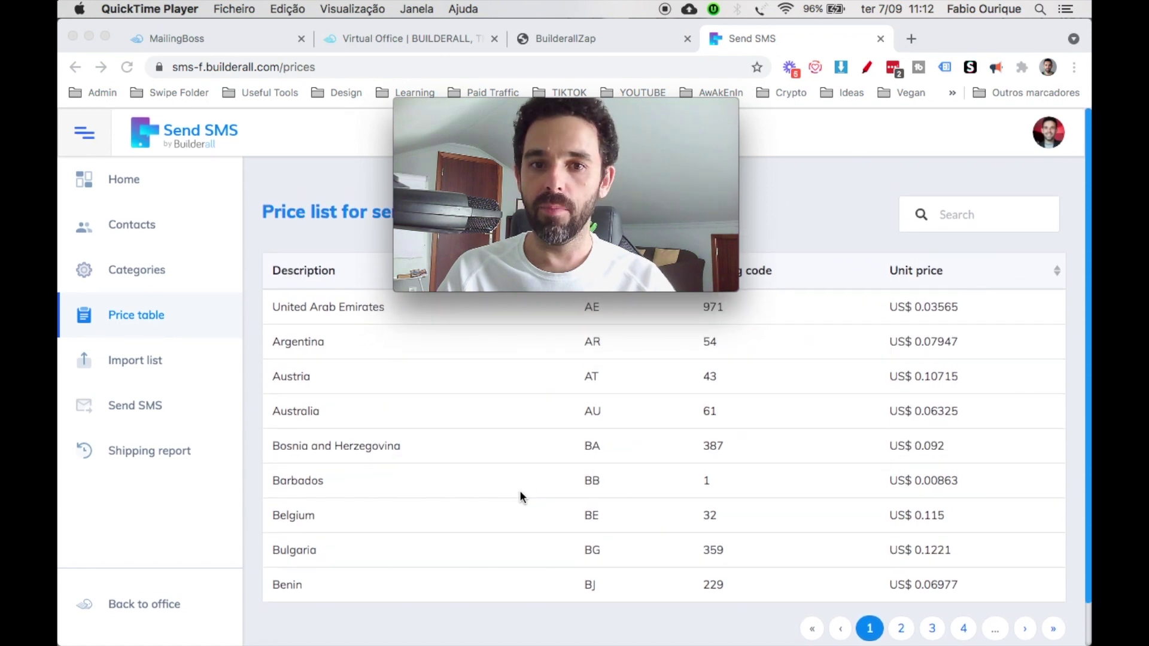
pyautogui.click(953, 213)
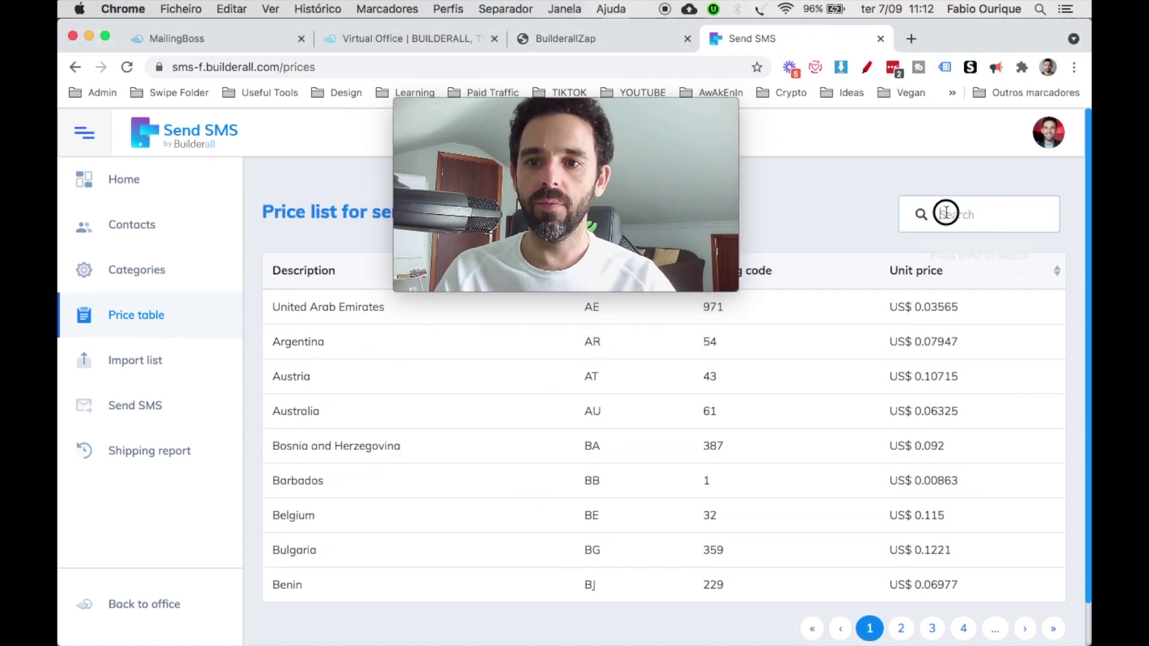
pyautogui.click(945, 213)
pyautogui.write('uni')
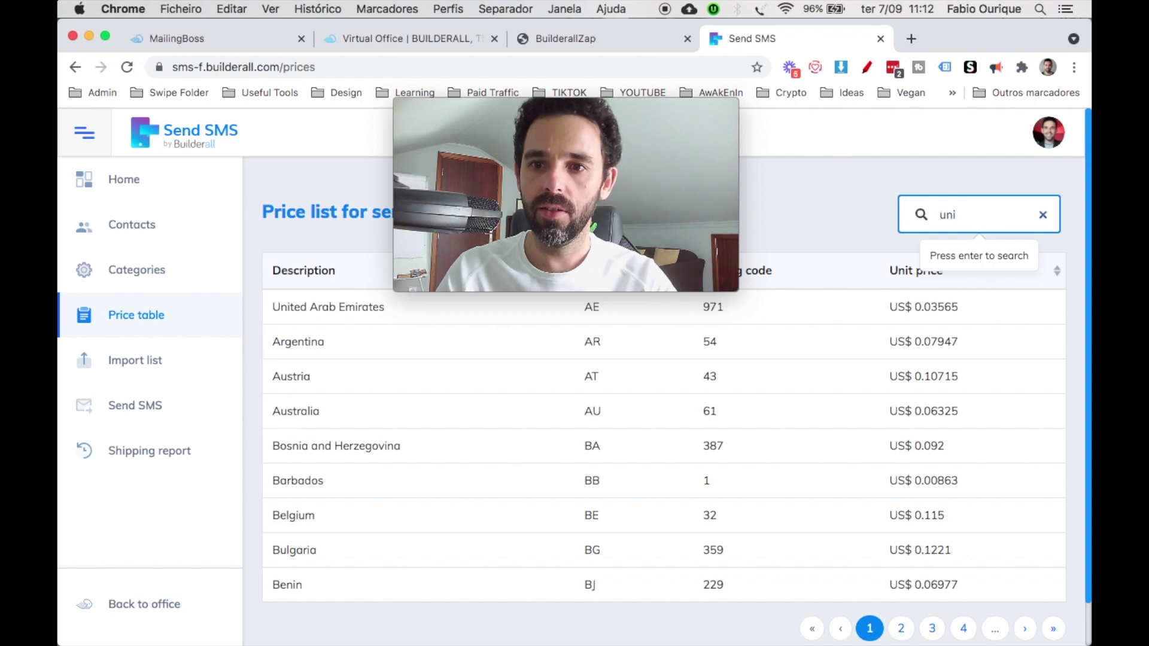
pyautogui.write('ted')
pyautogui.press('Return')
pyautogui.moveTo(536, 104); pyautogui.dragTo(615, 98)
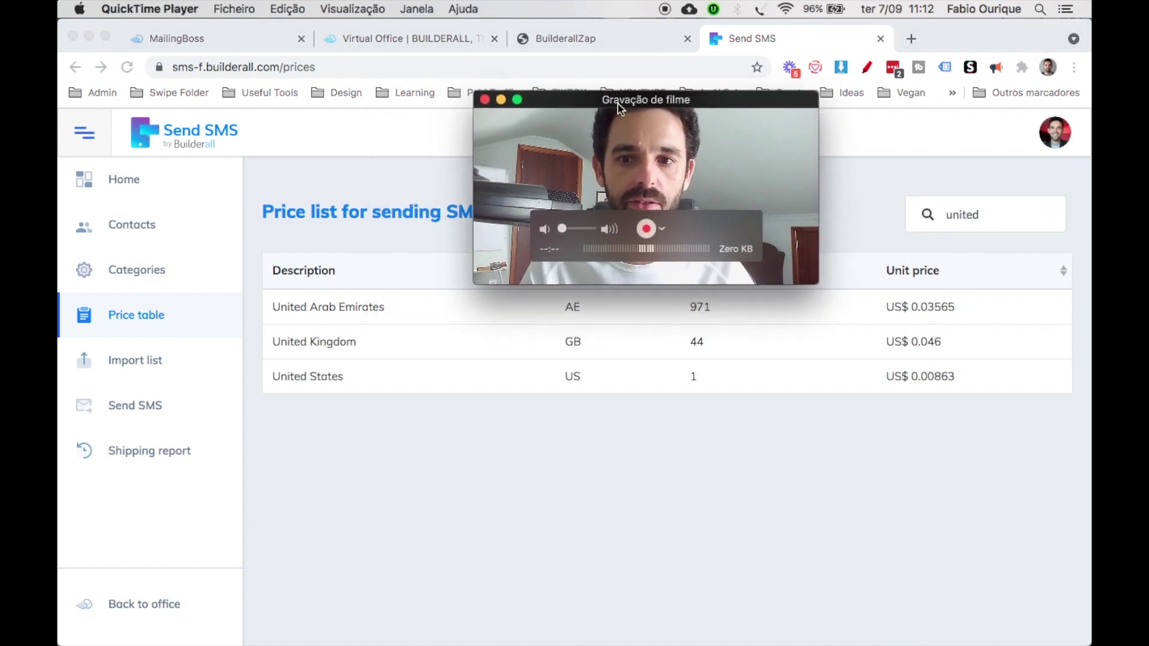
# Check the unit price of an SMS to the United States in the filtered price list.
pyautogui.click(277, 379)
pyautogui.moveTo(277, 380); pyautogui.dragTo(935, 380)
pyautogui.click(936, 381)
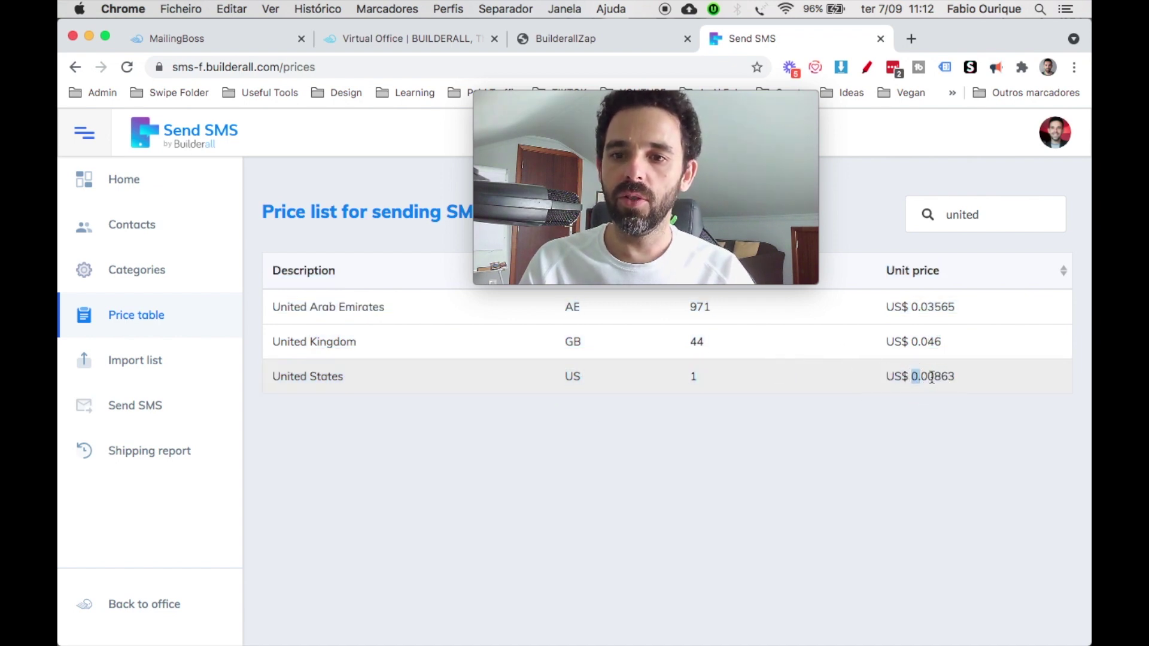
pyautogui.doubleClick(939, 377)
pyautogui.tripleClick(944, 377)
pyautogui.click(943, 378)
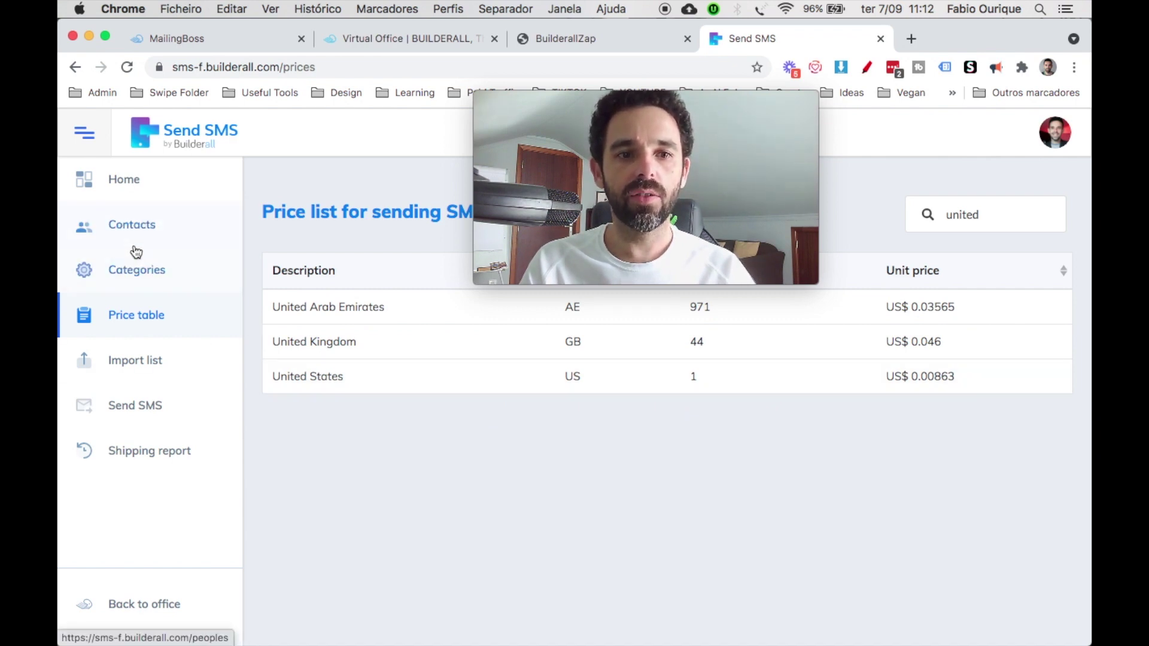
# View the SMS contacts list and the first step of the message sending form.
pyautogui.click(133, 226)
pyautogui.moveTo(616, 99)
pyautogui.moveTo(616, 99); pyautogui.dragTo(785, 359)
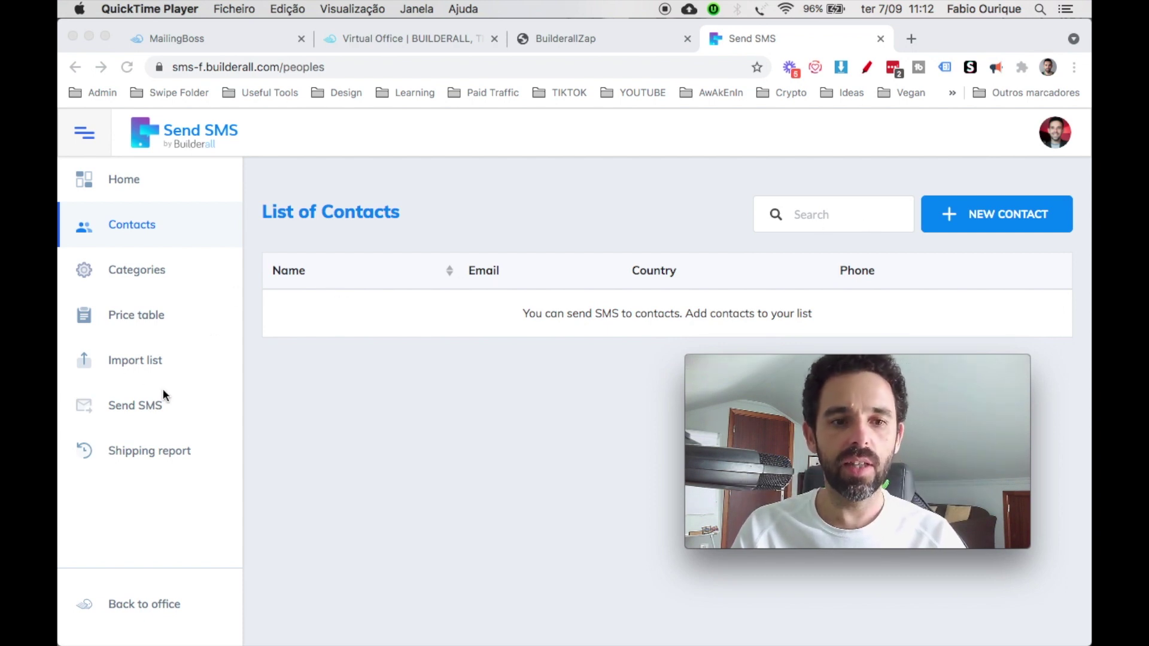
pyautogui.click(287, 389)
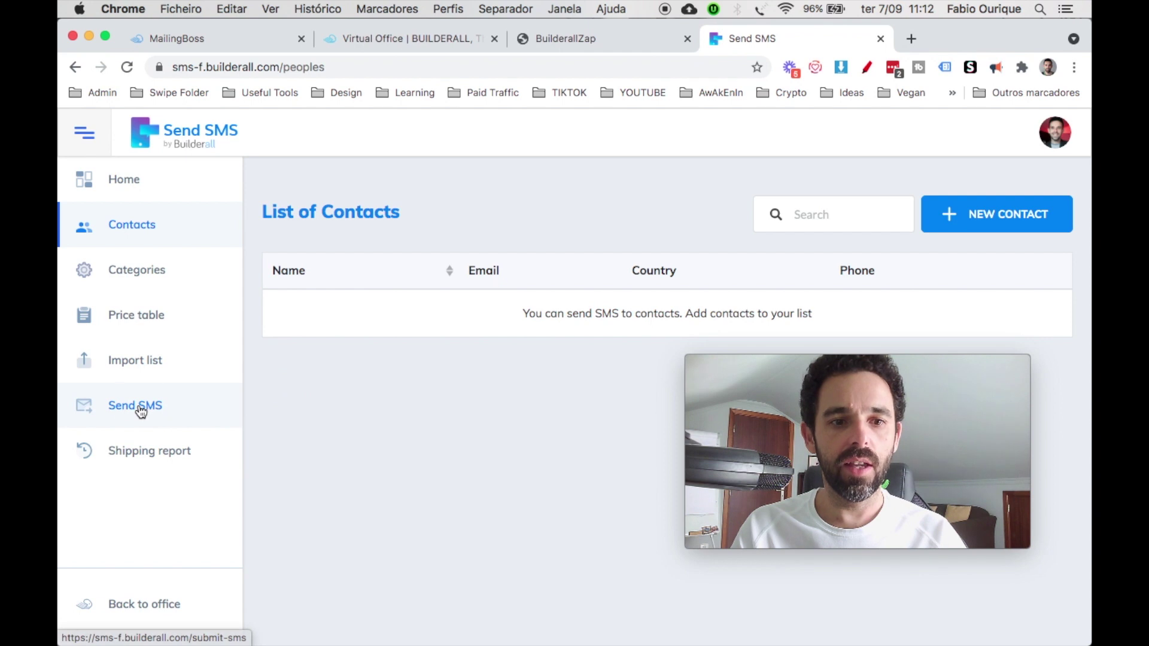
pyautogui.click(155, 412)
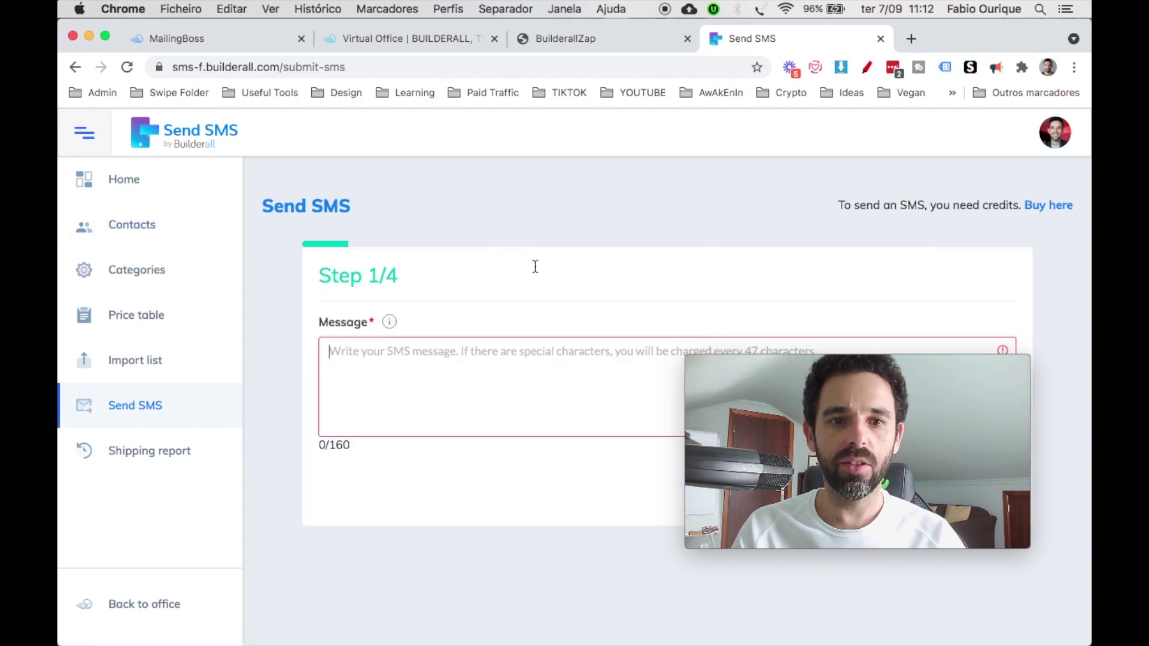
pyautogui.moveTo(818, 387); pyautogui.dragTo(779, 278)
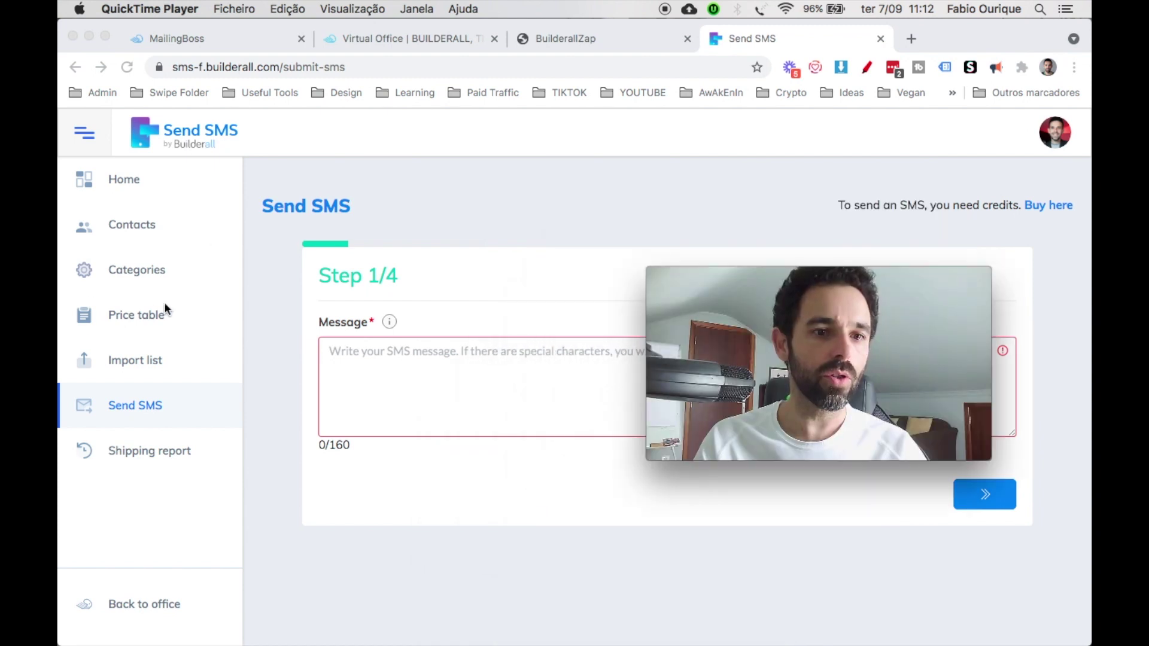
# Close the Send SMS and BuilderallZap pages and return to MailingBoss.
pyautogui.click(146, 180)
pyautogui.click(142, 180)
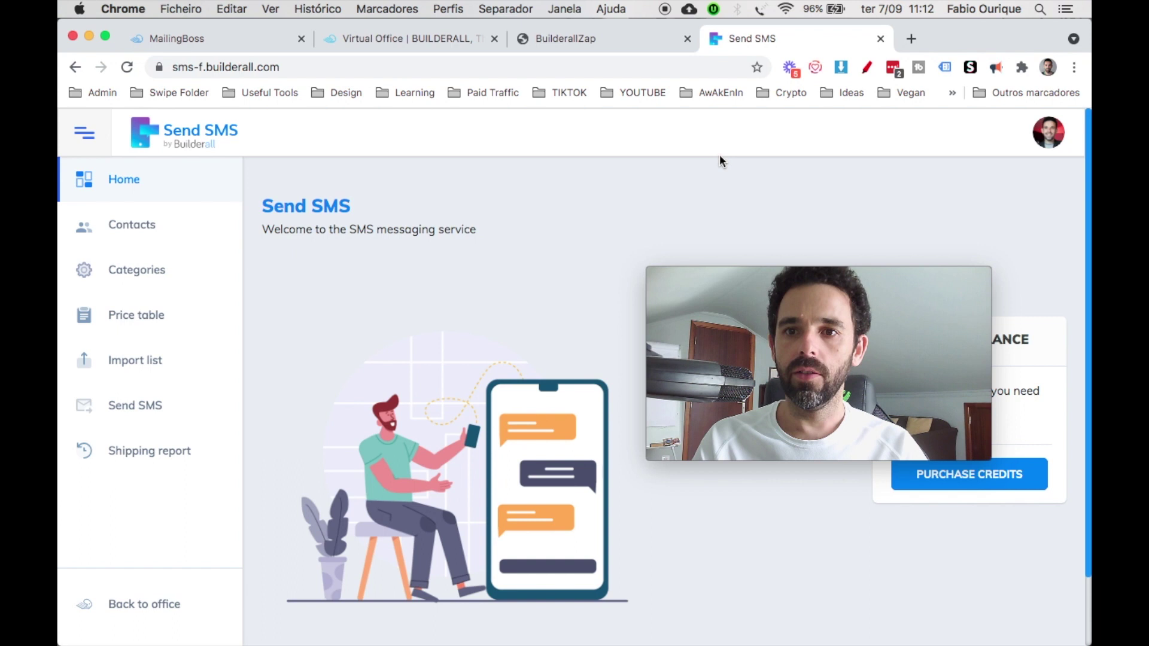
pyautogui.click(880, 40)
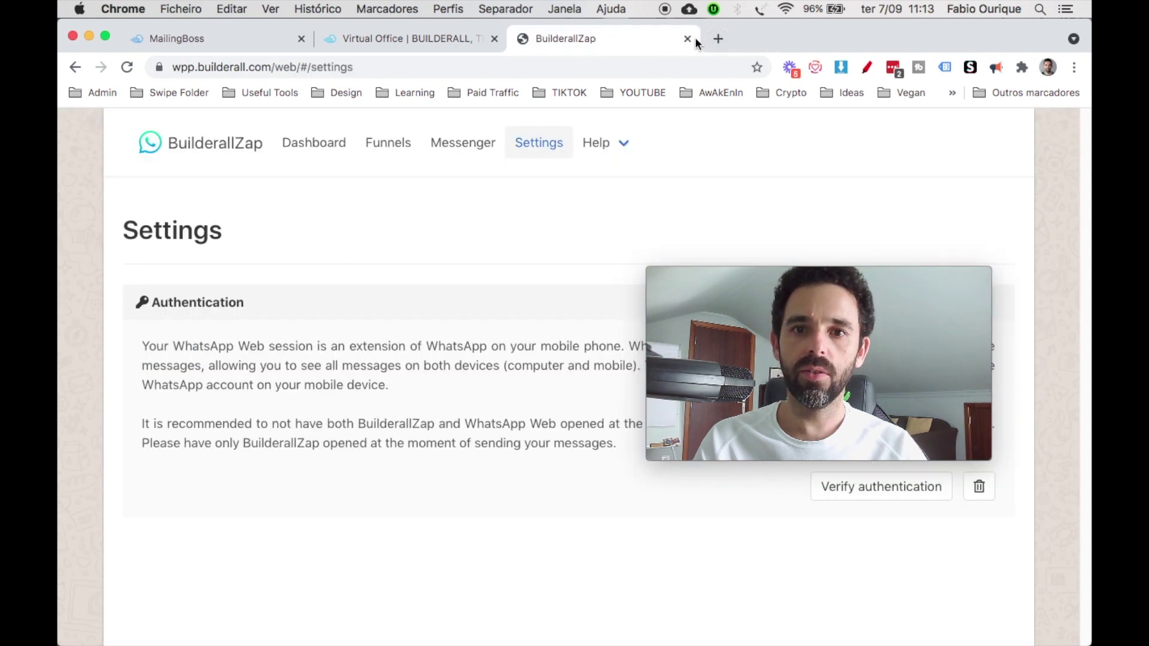
pyautogui.click(688, 38)
pyautogui.click(248, 38)
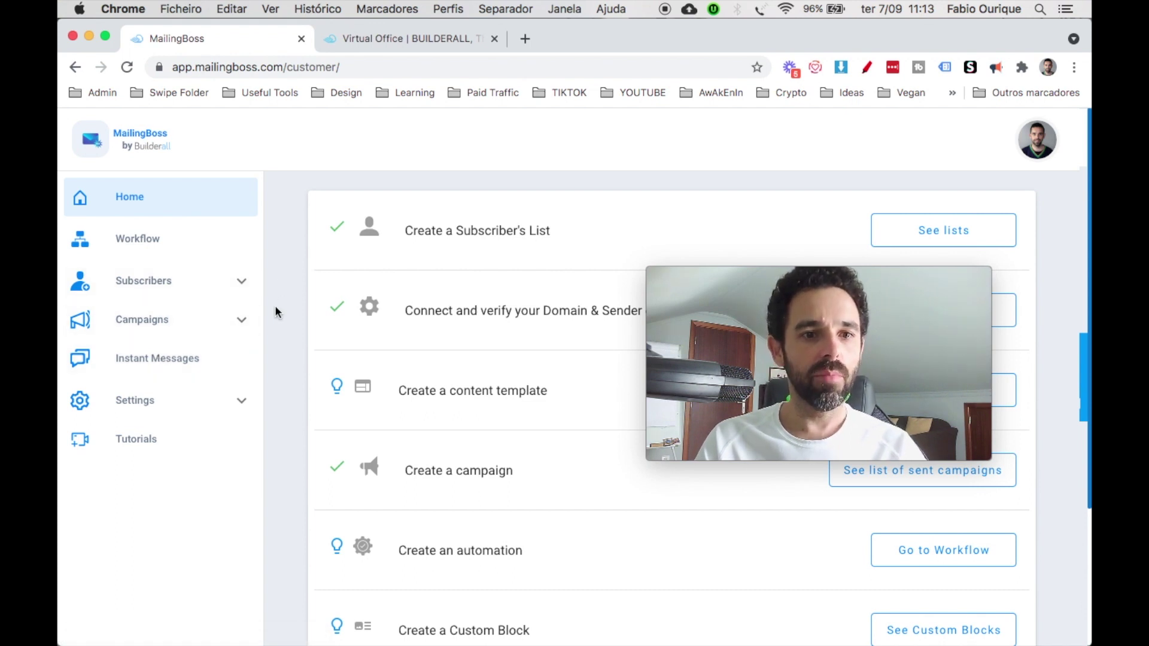
# Open the subscriber lists and bring up the form editor of the affiliate list.
pyautogui.click(226, 282)
pyautogui.click(124, 323)
pyautogui.moveTo(833, 279); pyautogui.dragTo(870, 77)
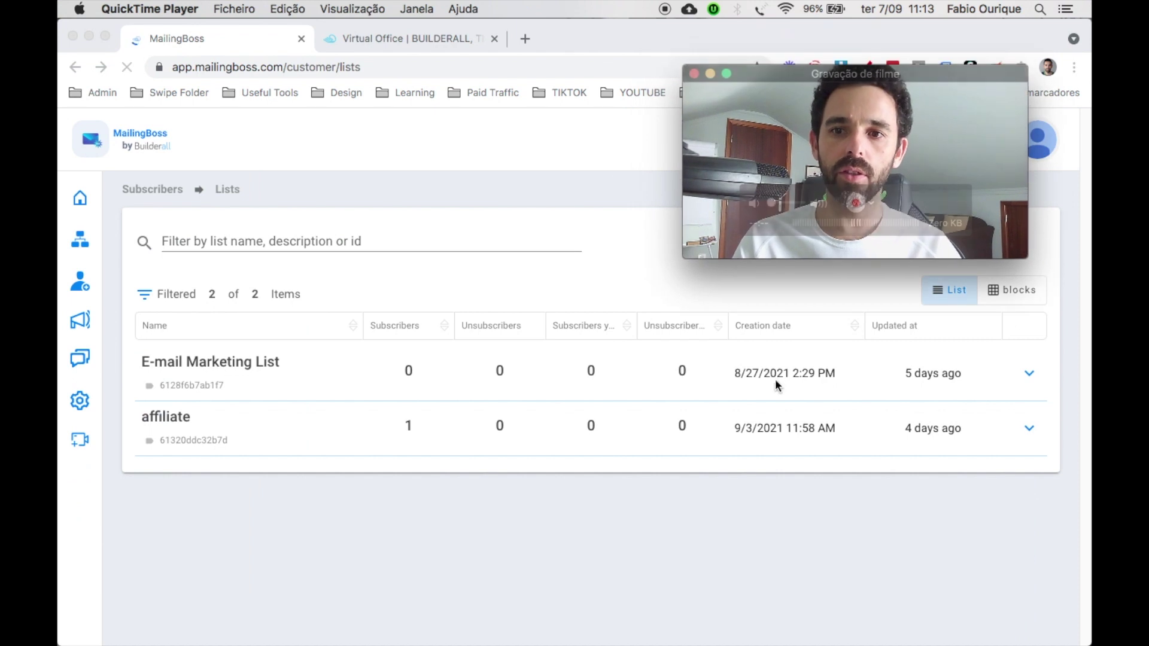
pyautogui.click(866, 476)
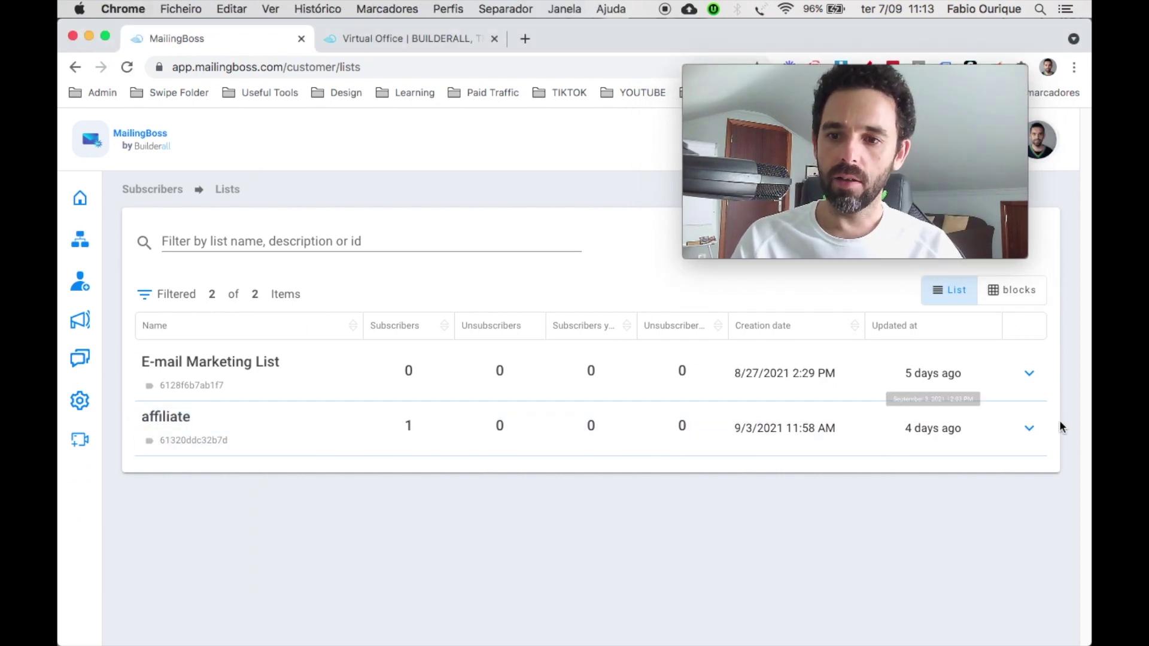
pyautogui.click(1029, 428)
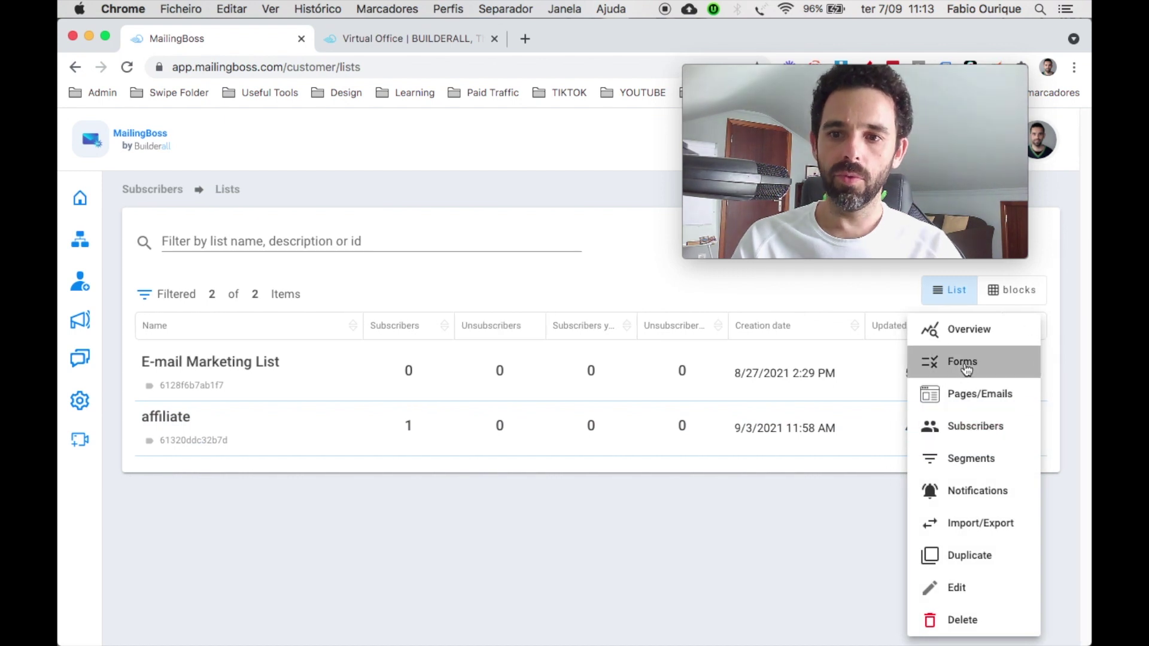
pyautogui.click(963, 362)
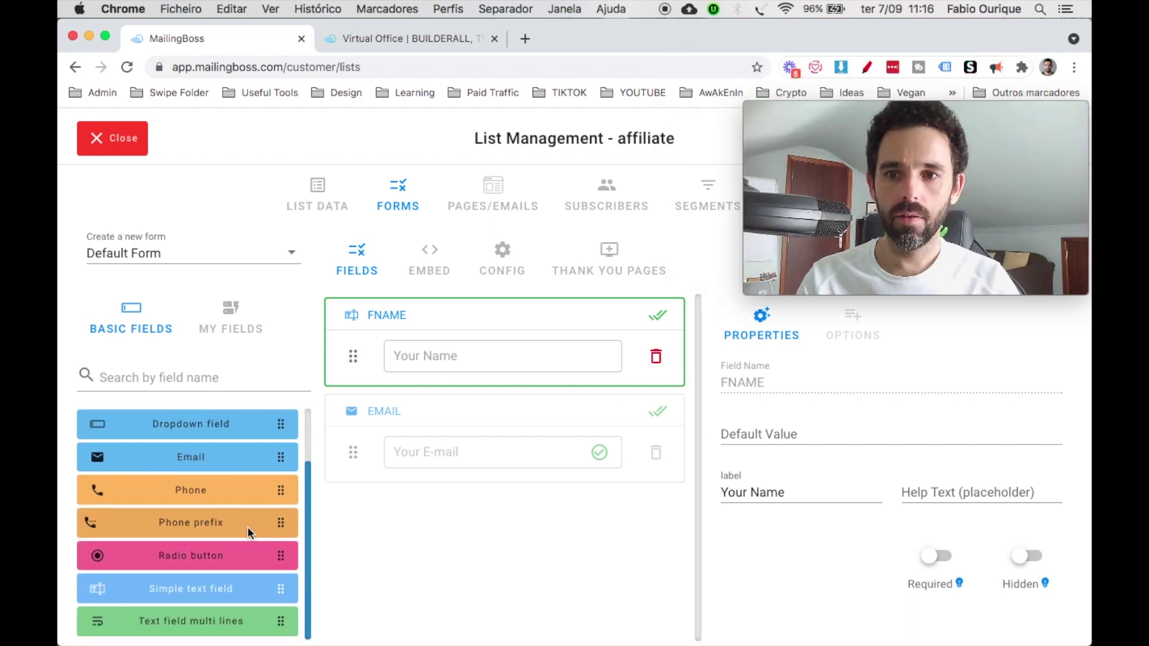
# View the Phone and Phone prefix fields available for the affiliate list's form and close the list management page.
pyautogui.scroll(1, 250, 533)
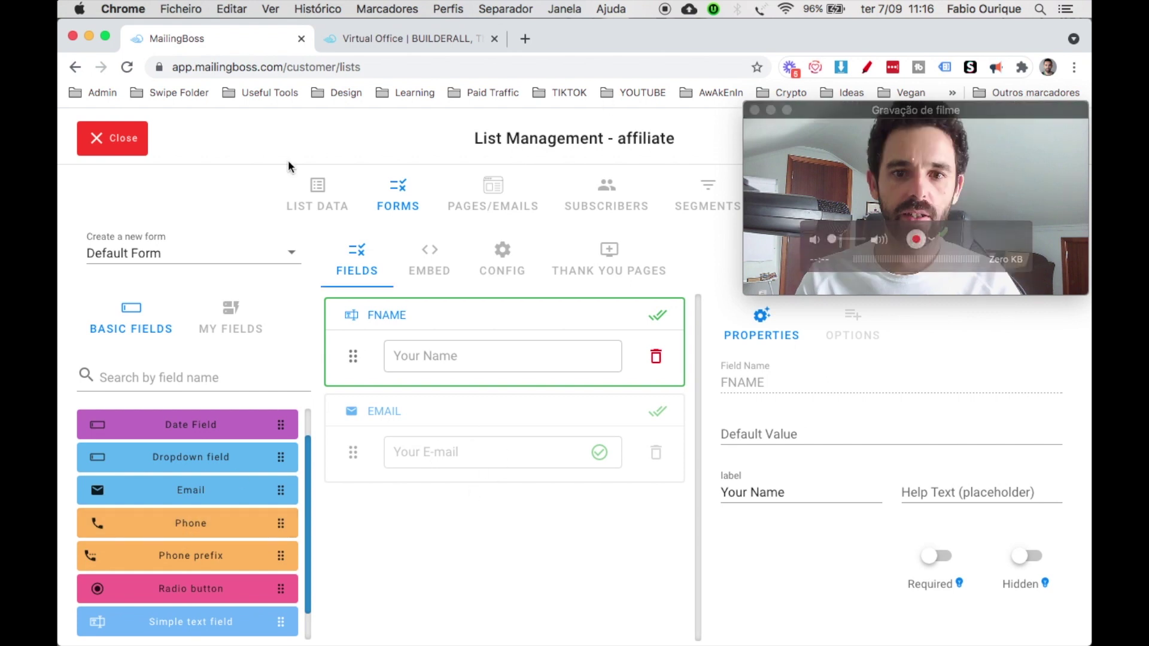
pyautogui.moveTo(915, 108); pyautogui.dragTo(892, 430)
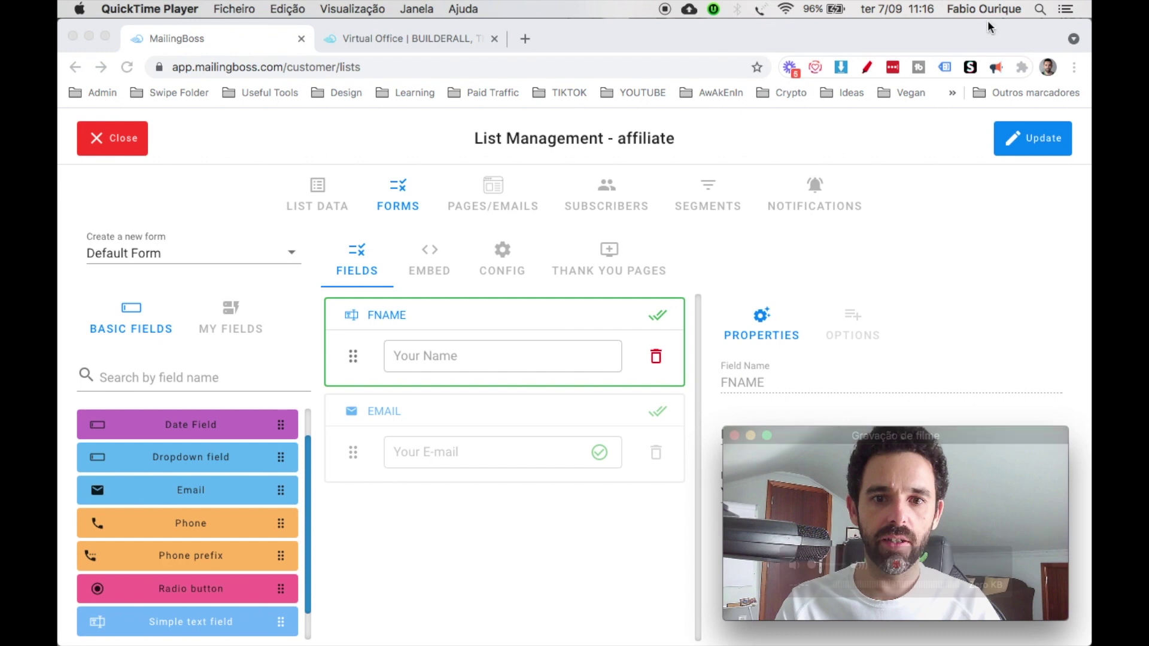
pyautogui.click(114, 137)
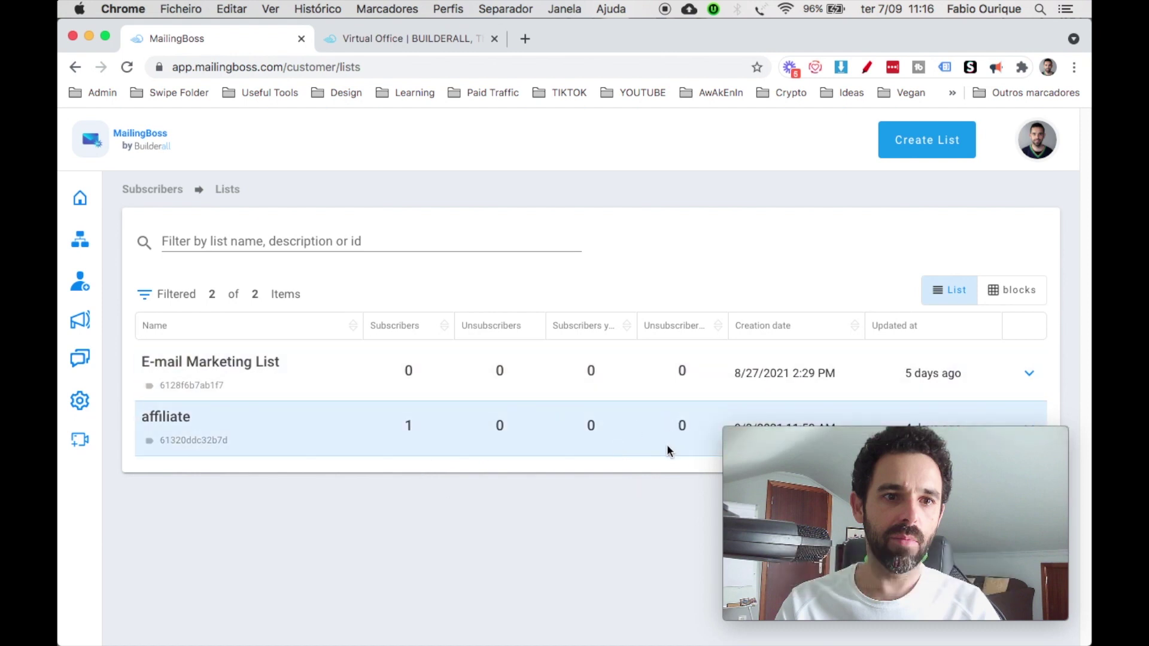
# Bring up the new list form, view its option for an Instant Message list with phone fields, and leave it without saving.
pyautogui.click(914, 138)
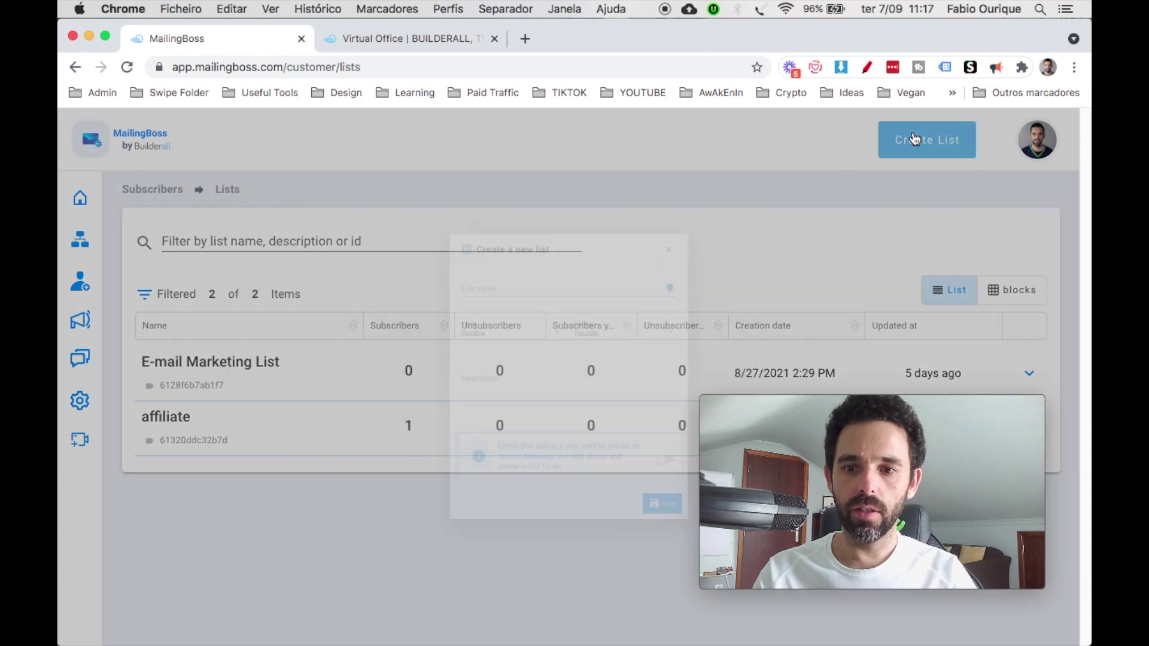
pyautogui.moveTo(792, 402); pyautogui.dragTo(885, 287)
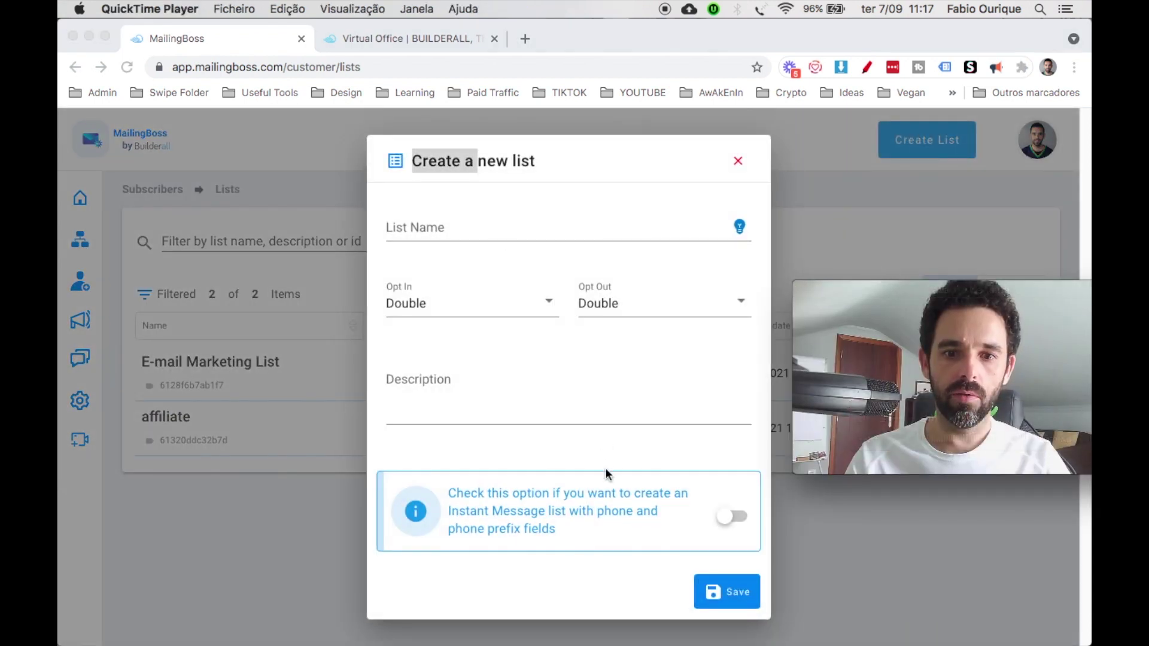
pyautogui.click(677, 512)
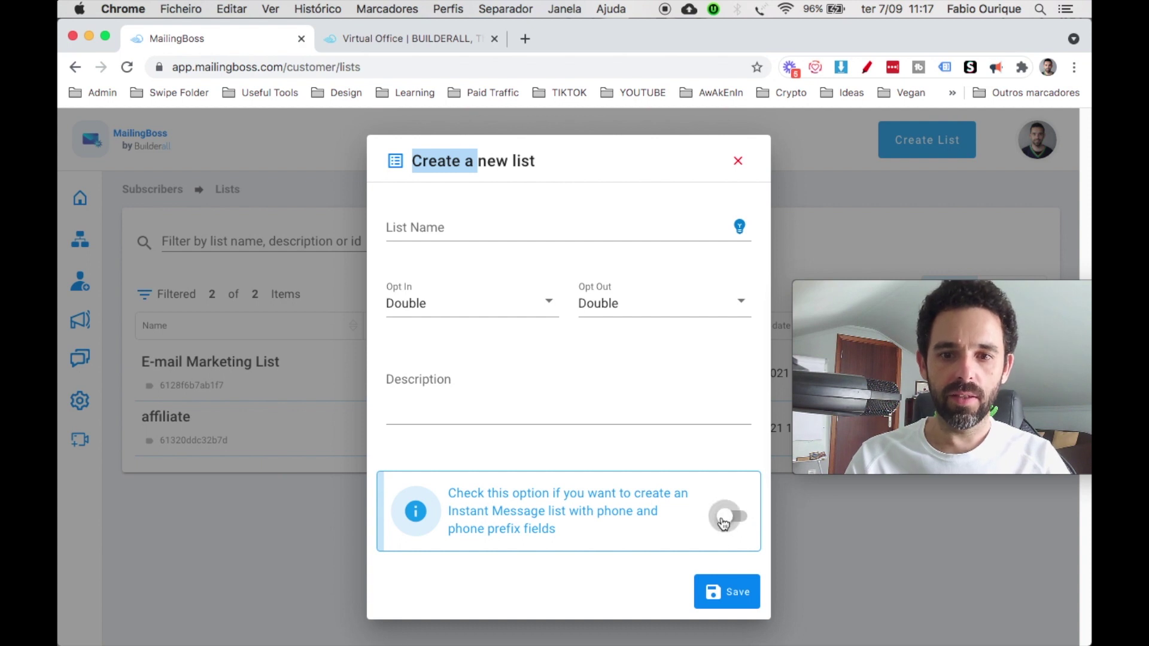
pyautogui.click(557, 528)
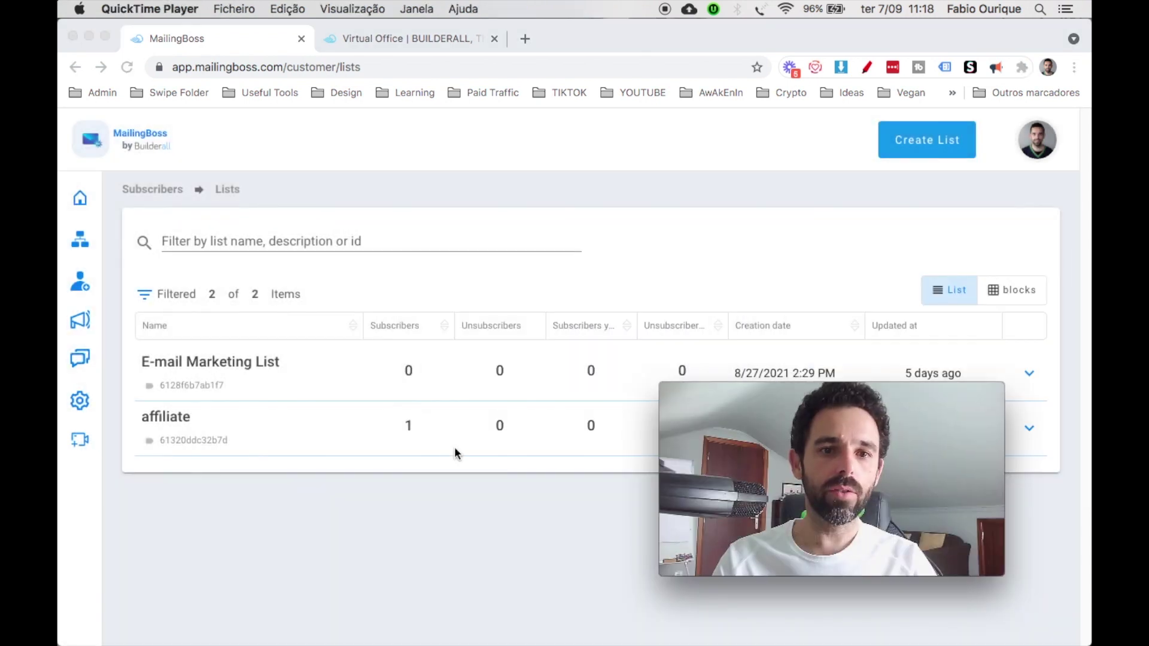
# Go to Instant Messages and start creating a new instant message.
pyautogui.click(454, 449)
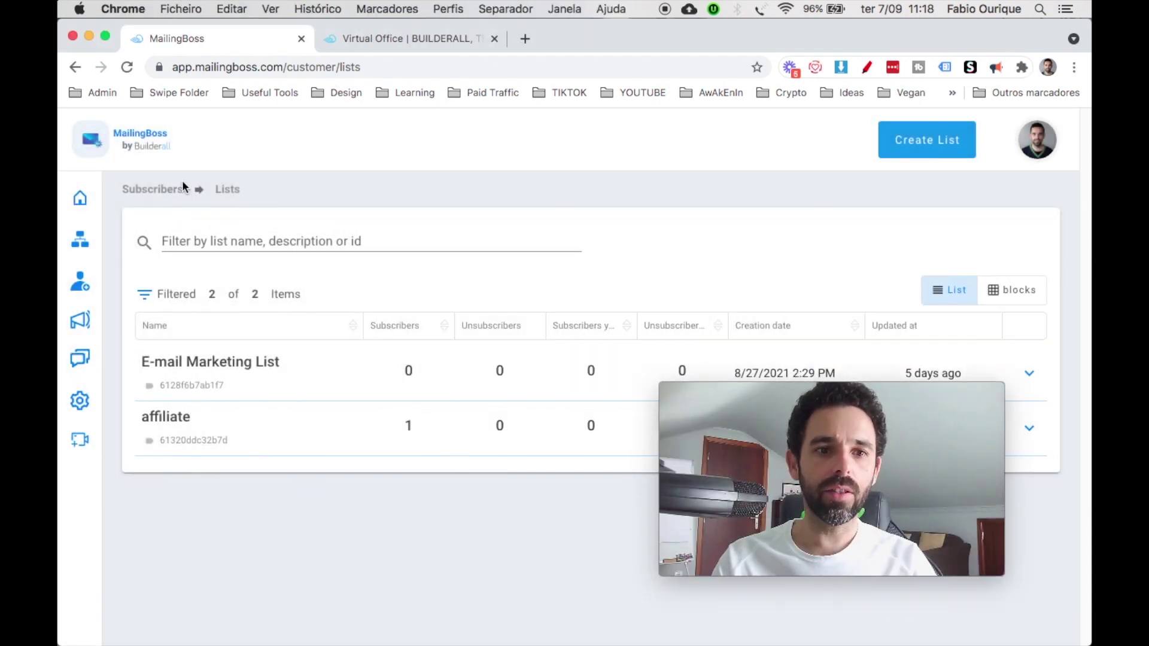
pyautogui.moveTo(82, 231)
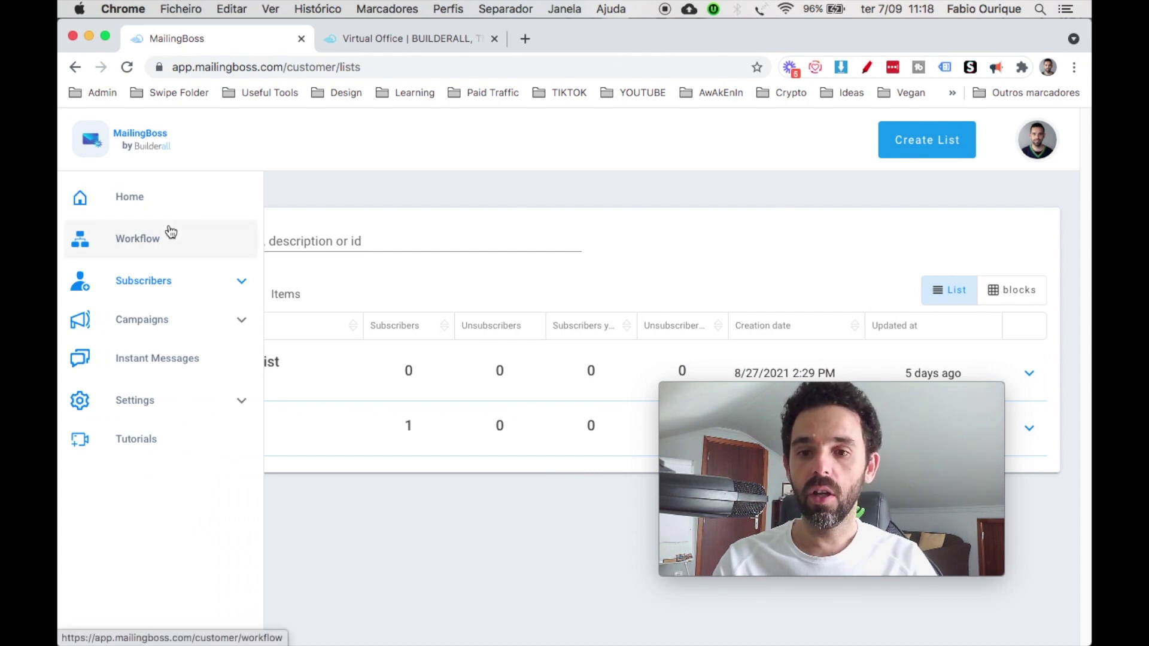
pyautogui.click(162, 365)
pyautogui.click(587, 499)
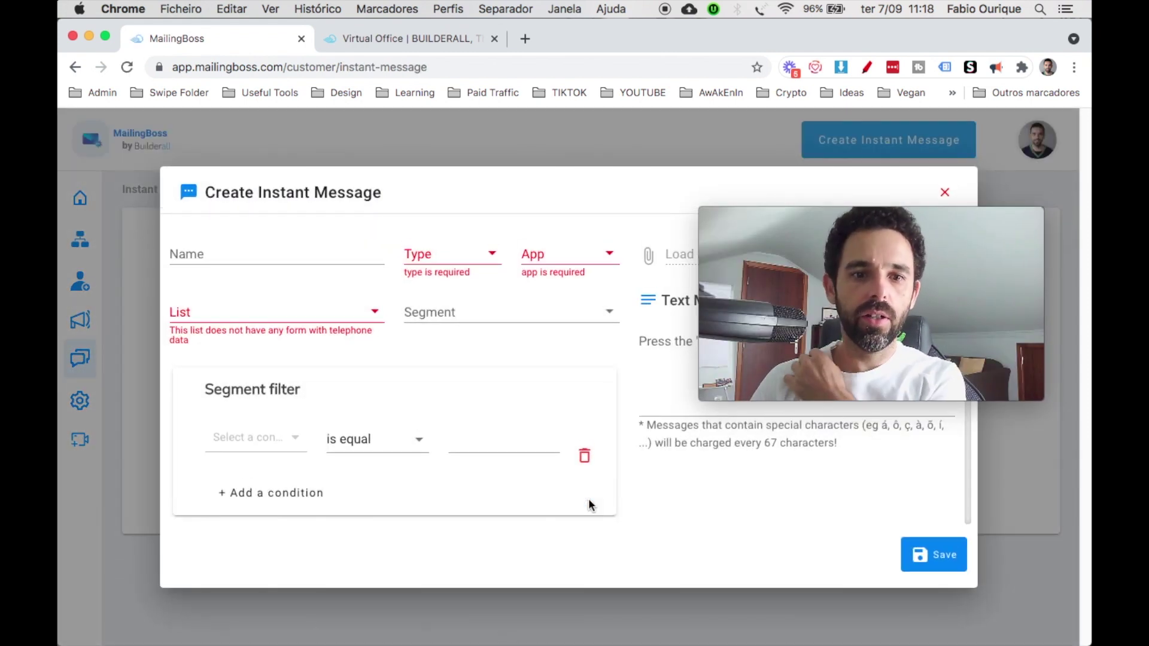
pyautogui.moveTo(806, 220); pyautogui.dragTo(738, 339)
# Set the instant message's type to Regular and its app to Whatsapp.
pyautogui.click(304, 263)
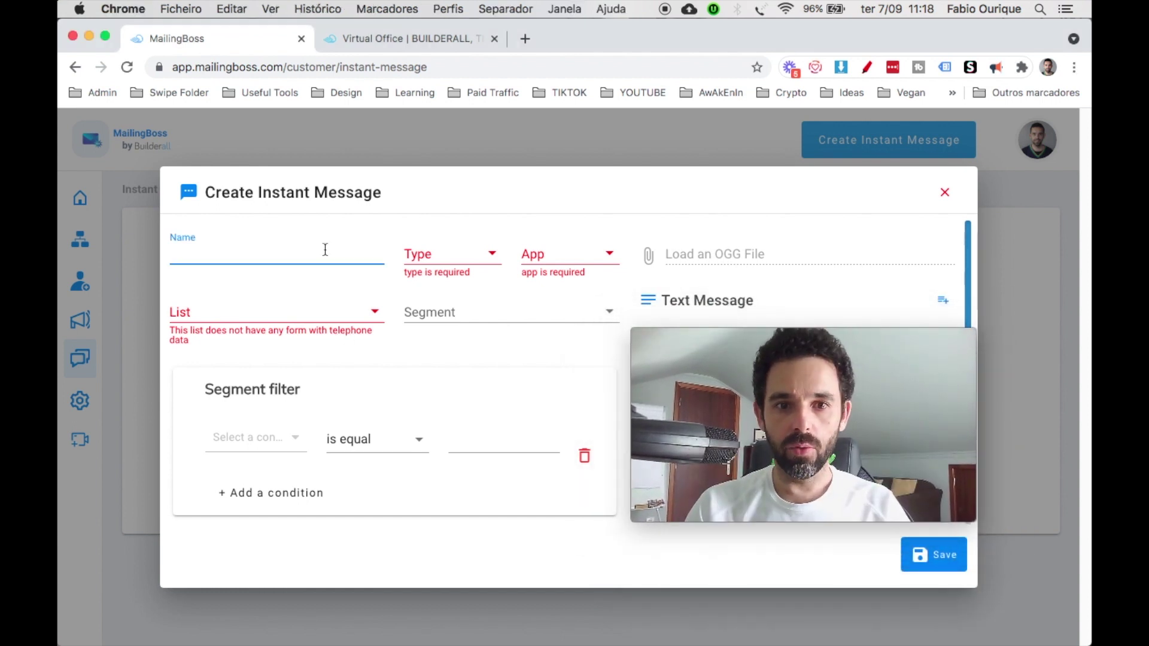
pyautogui.click(463, 263)
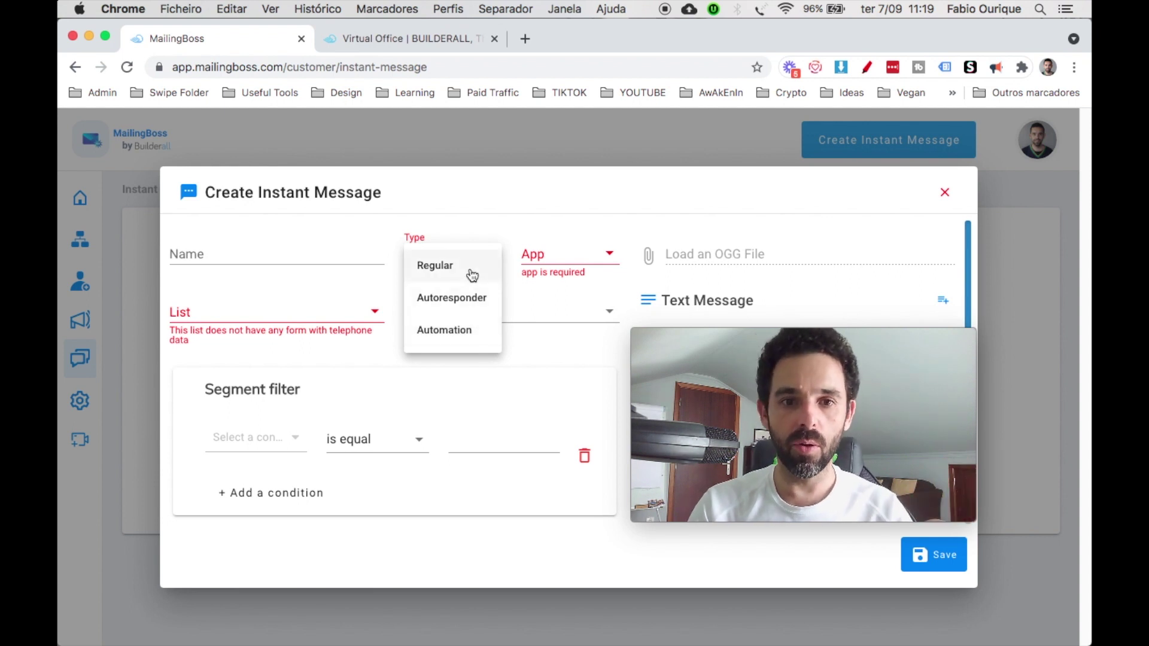
pyautogui.click(449, 268)
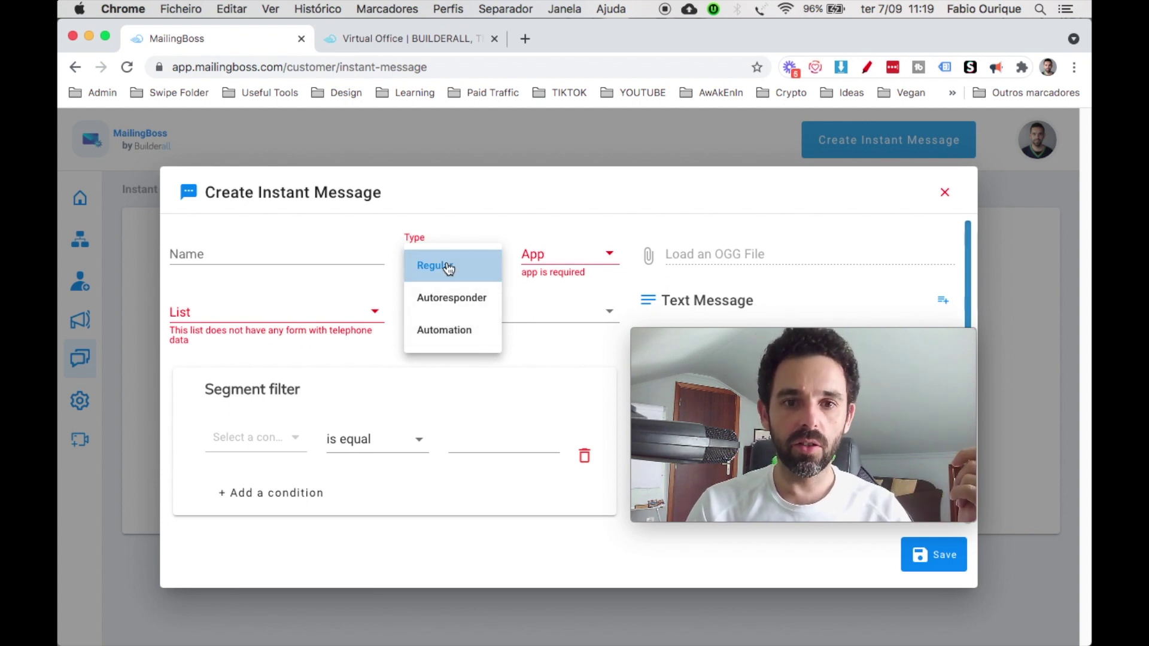
pyautogui.click(551, 266)
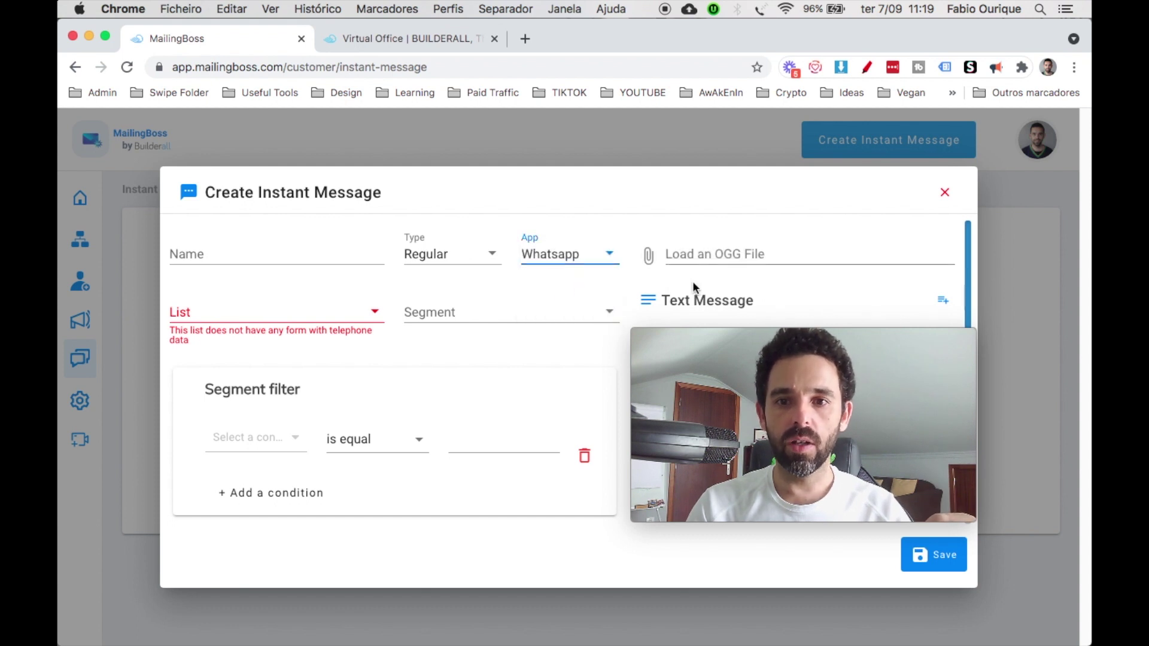
# Choose affiliate as the list for the instant message.
pyautogui.scroll(-2, 692, 282)
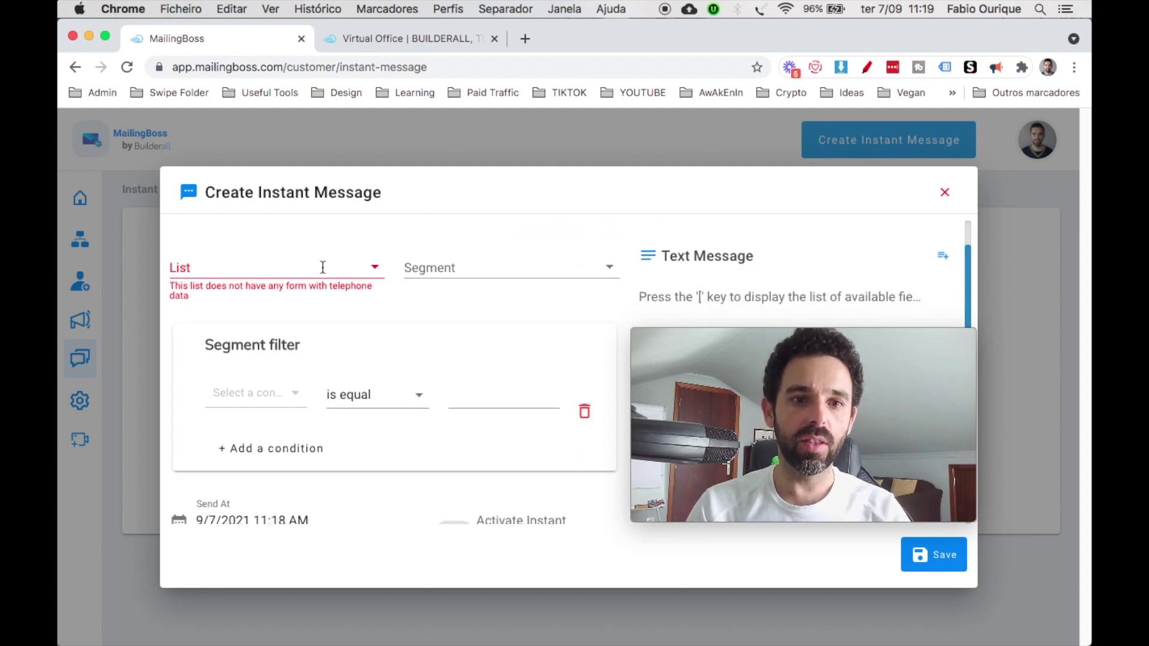
pyautogui.scroll(2, 322, 267)
pyautogui.click(327, 309)
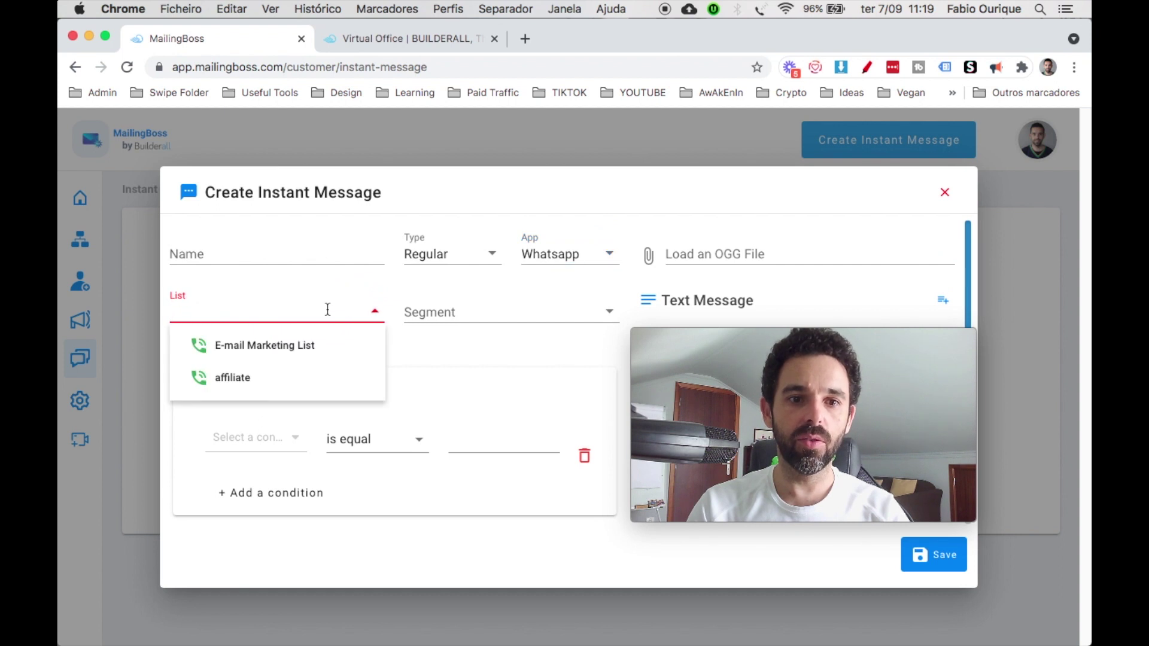
pyautogui.click(245, 385)
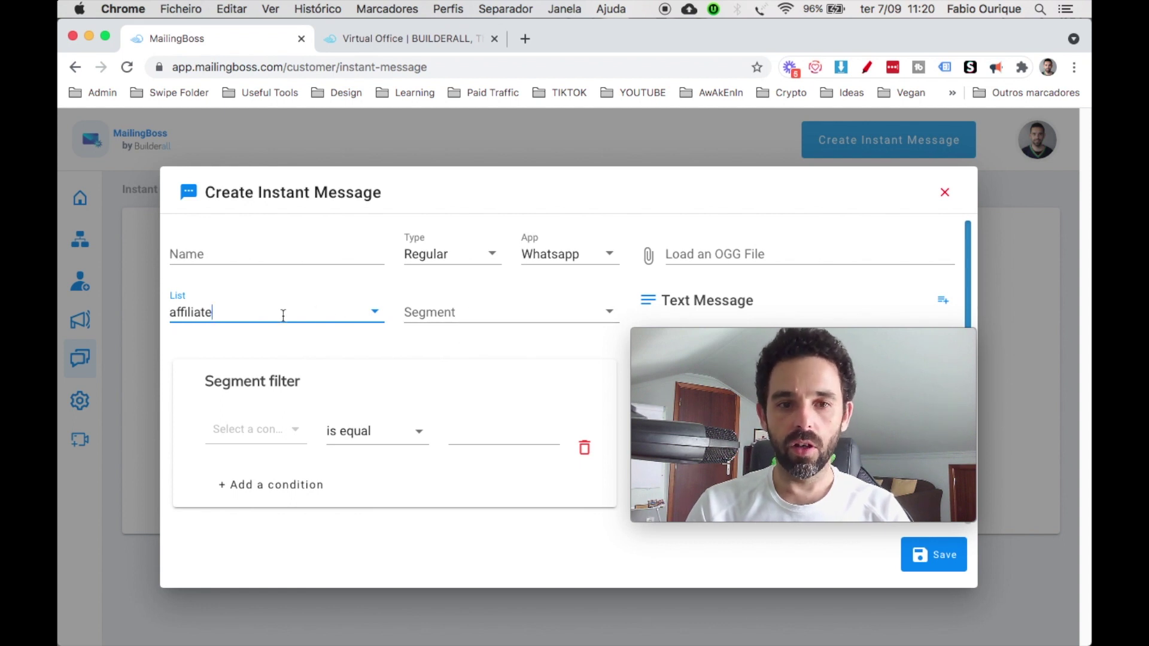
# Look through the segment choice and the Subscribers conditions offered in the segment filter.
pyautogui.click(446, 310)
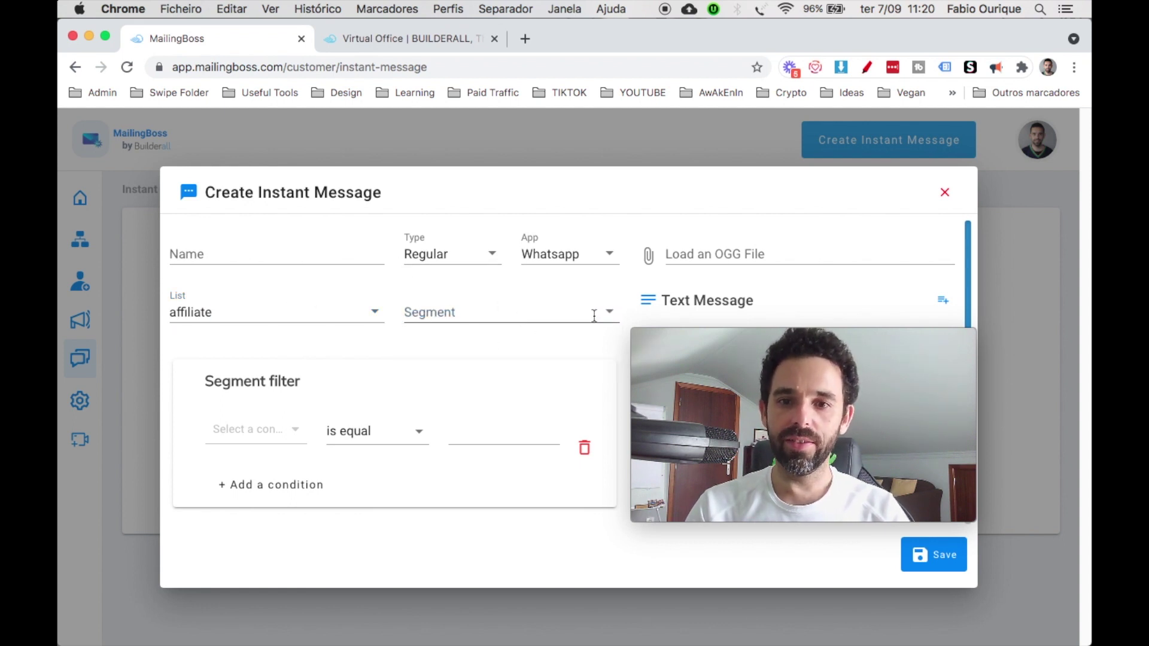
pyautogui.moveTo(787, 469); pyautogui.dragTo(678, 281)
pyautogui.click(267, 428)
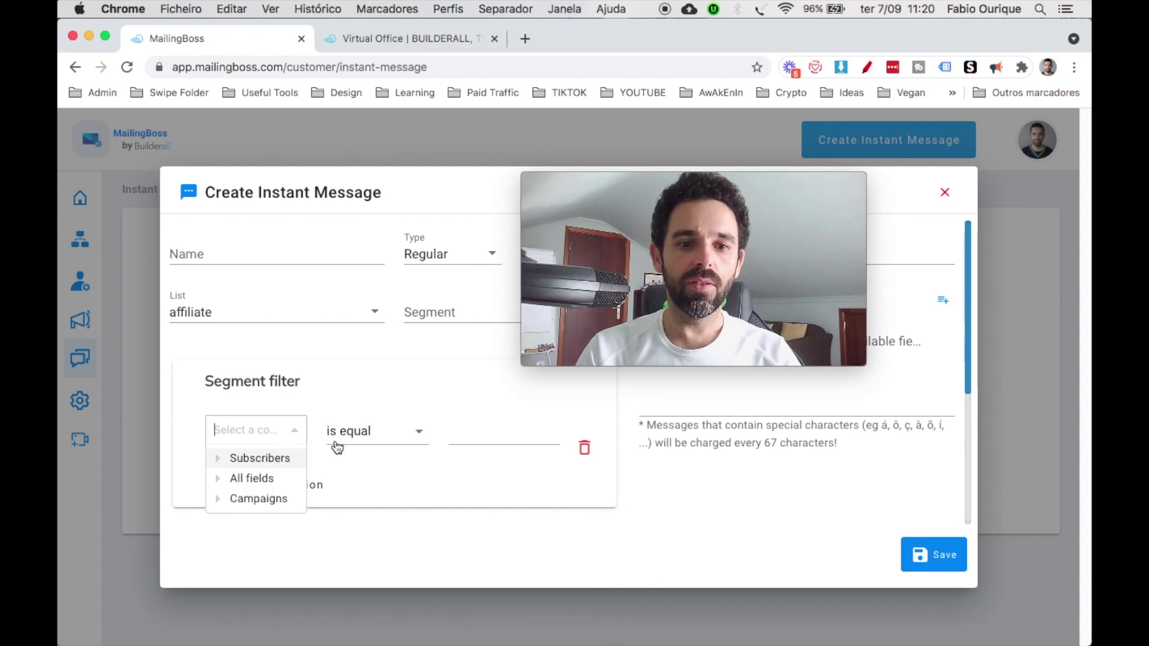
pyautogui.click(350, 466)
pyautogui.click(259, 438)
pyautogui.click(230, 458)
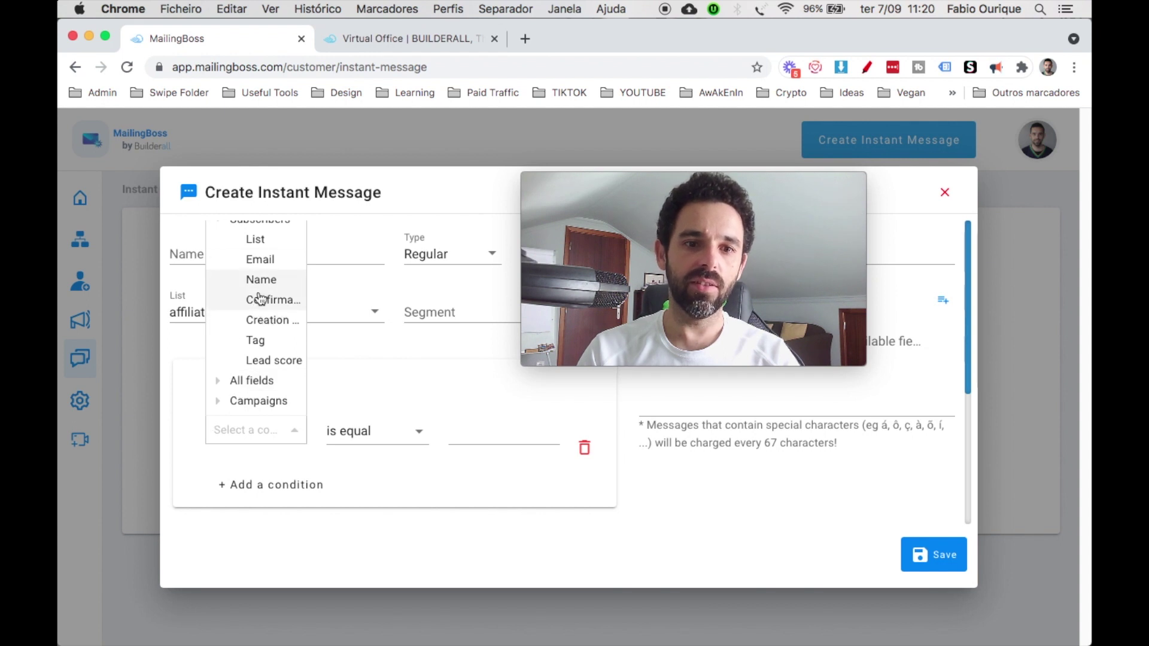
# Add another condition to the segment filter and remove all of the filter's empty conditions.
pyautogui.click(278, 489)
pyautogui.click(278, 490)
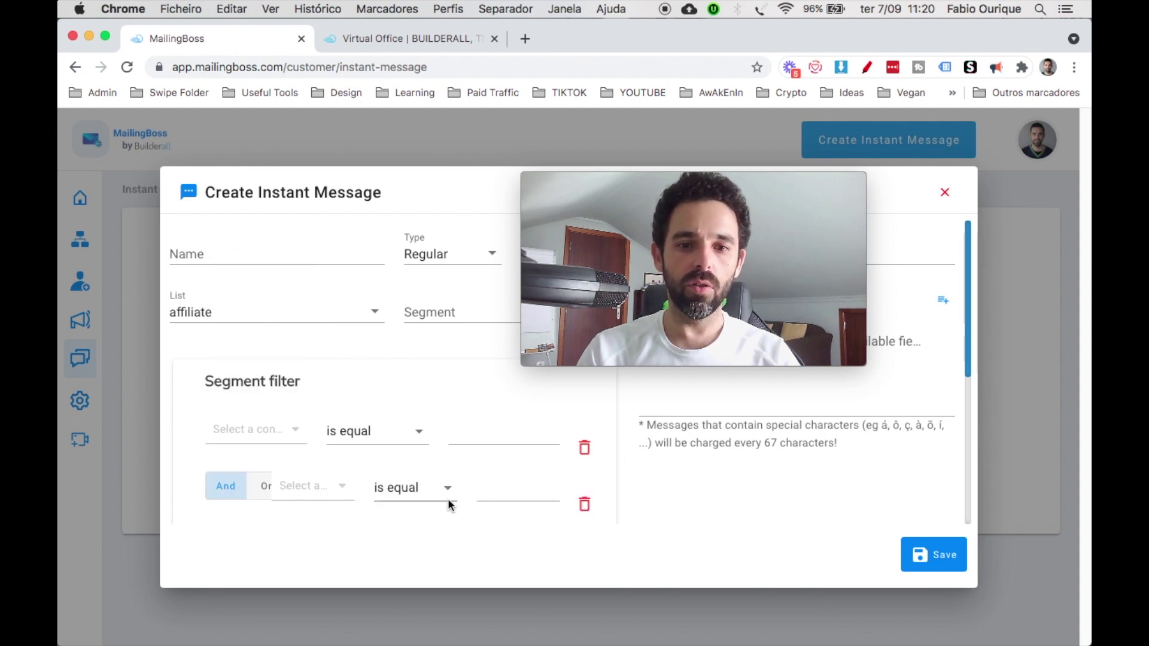
pyautogui.click(583, 505)
# Show the text message box and switch the instant message's type to Autoresponder.
pyautogui.moveTo(678, 178); pyautogui.dragTo(379, 302)
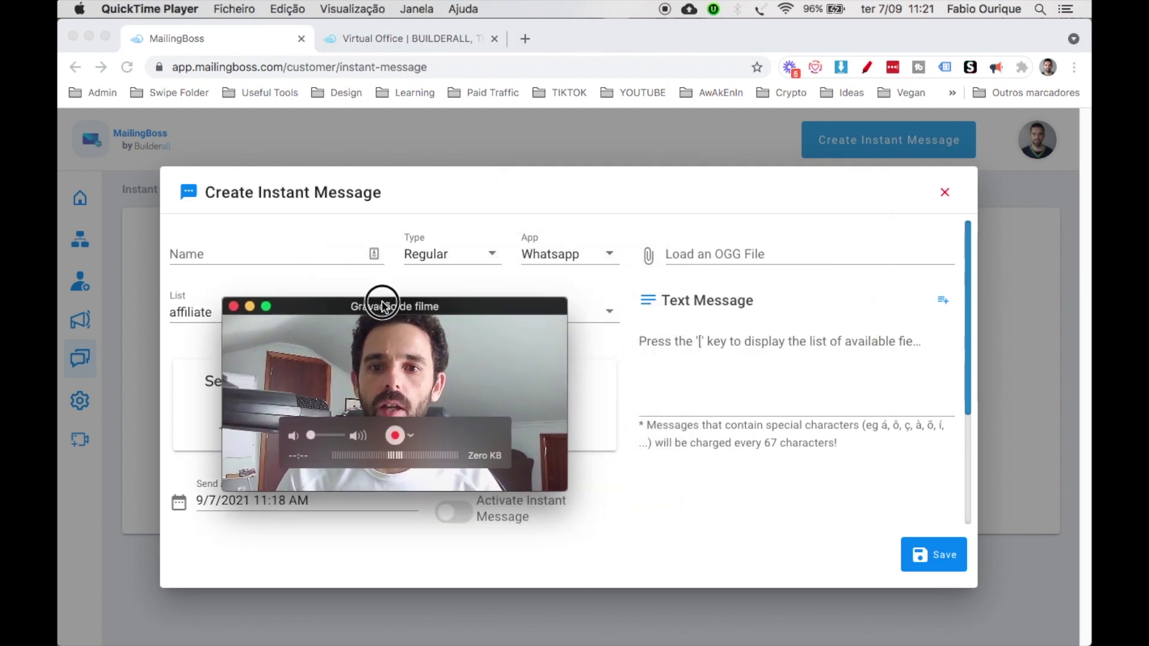
pyautogui.click(725, 354)
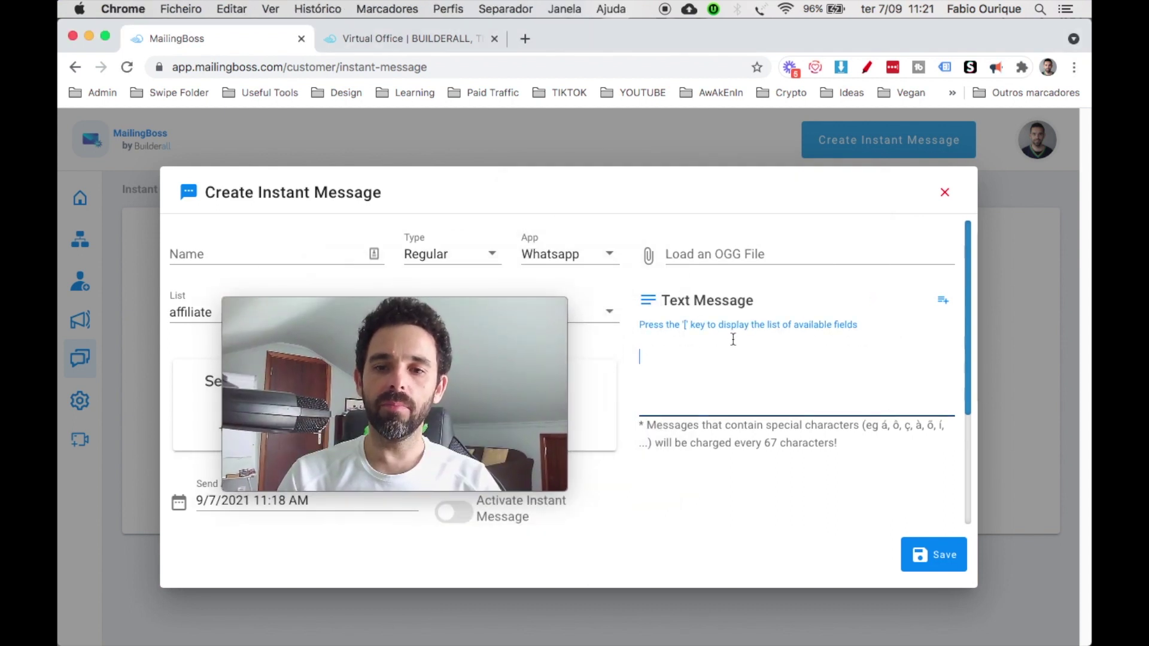
pyautogui.moveTo(458, 308)
pyautogui.moveTo(459, 306); pyautogui.dragTo(484, 105)
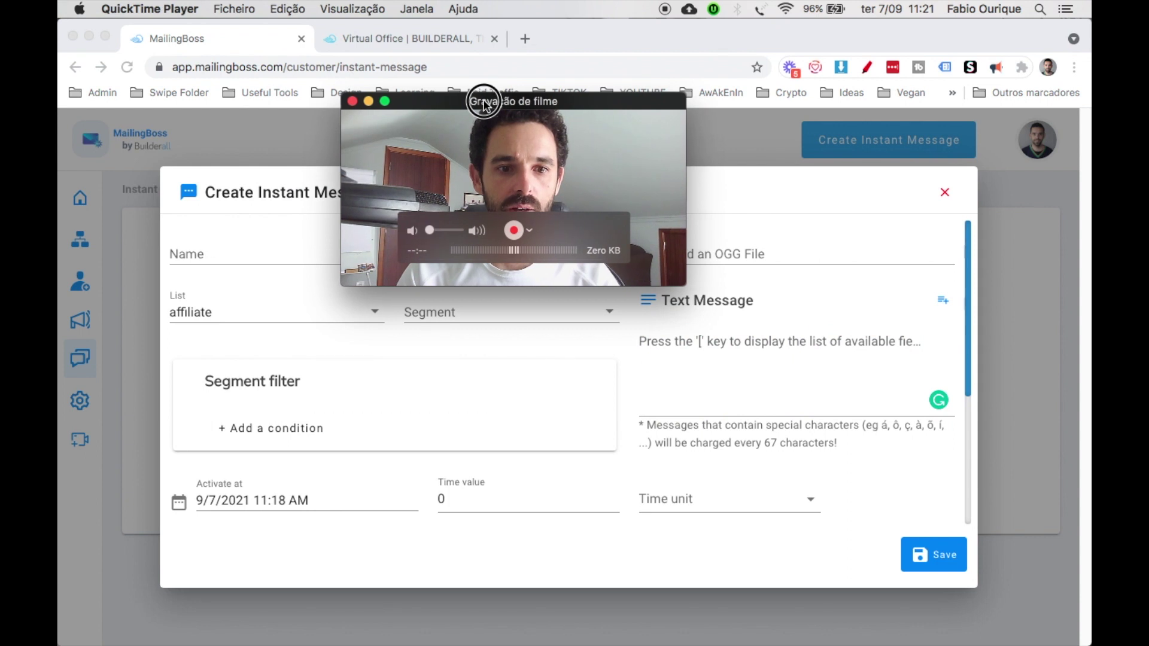
# Set the autoresponder message's time unit to Day.
pyautogui.click(307, 504)
pyautogui.click(490, 495)
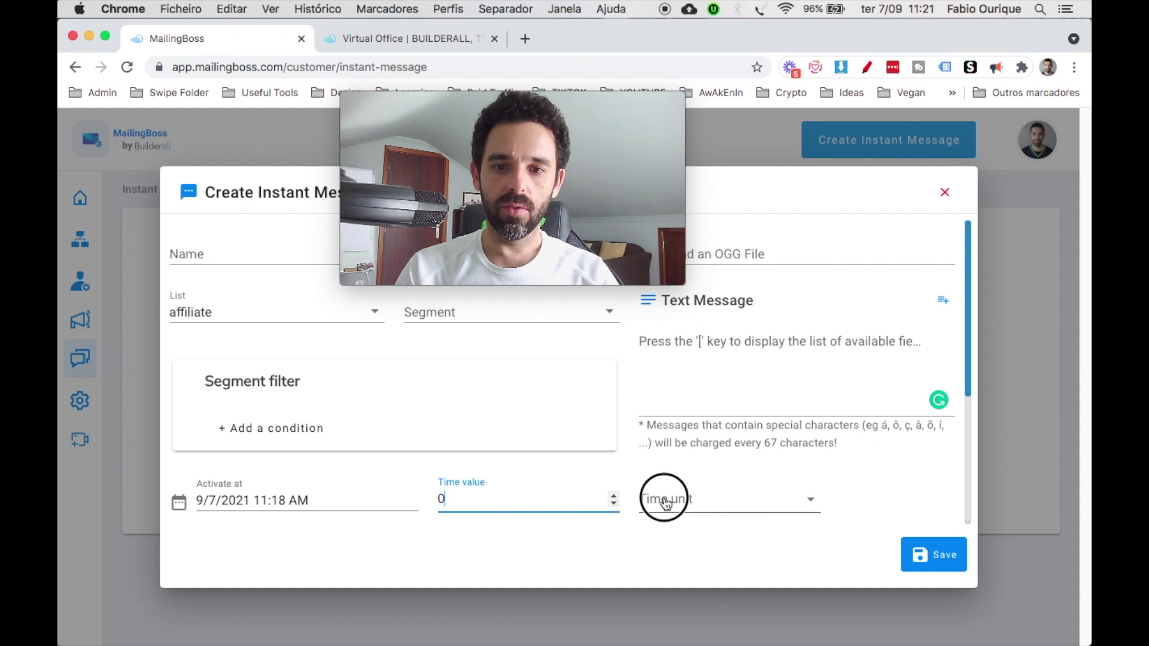
pyautogui.click(489, 503)
pyautogui.click(431, 501)
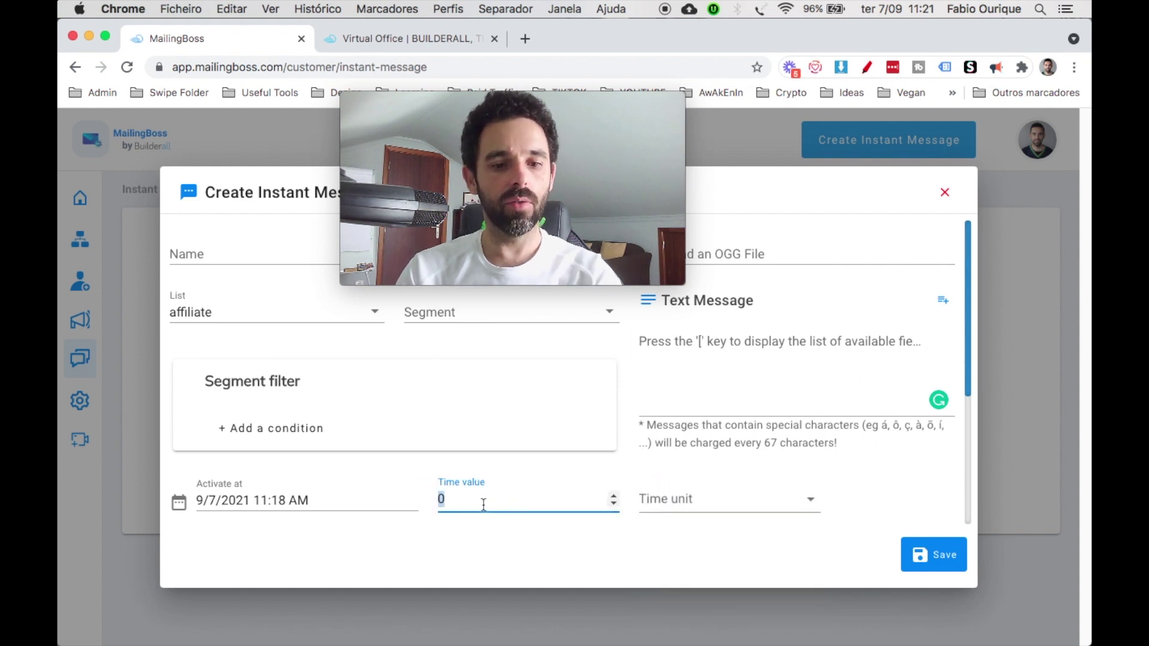
pyautogui.click(674, 505)
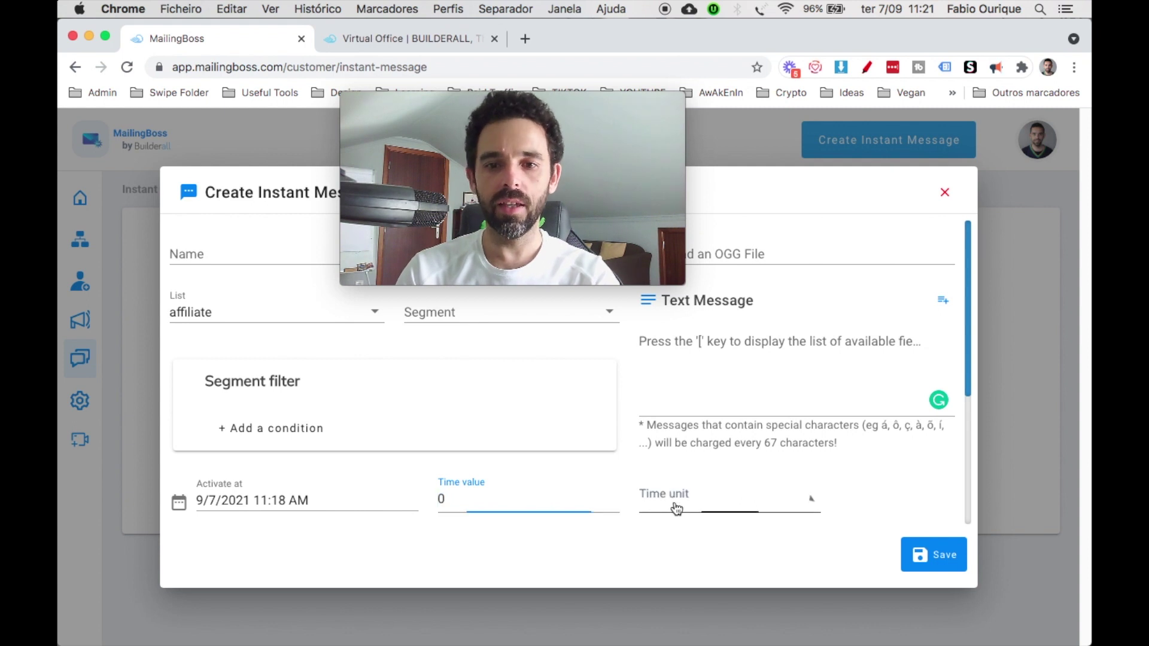
pyautogui.click(674, 550)
pyautogui.click(669, 590)
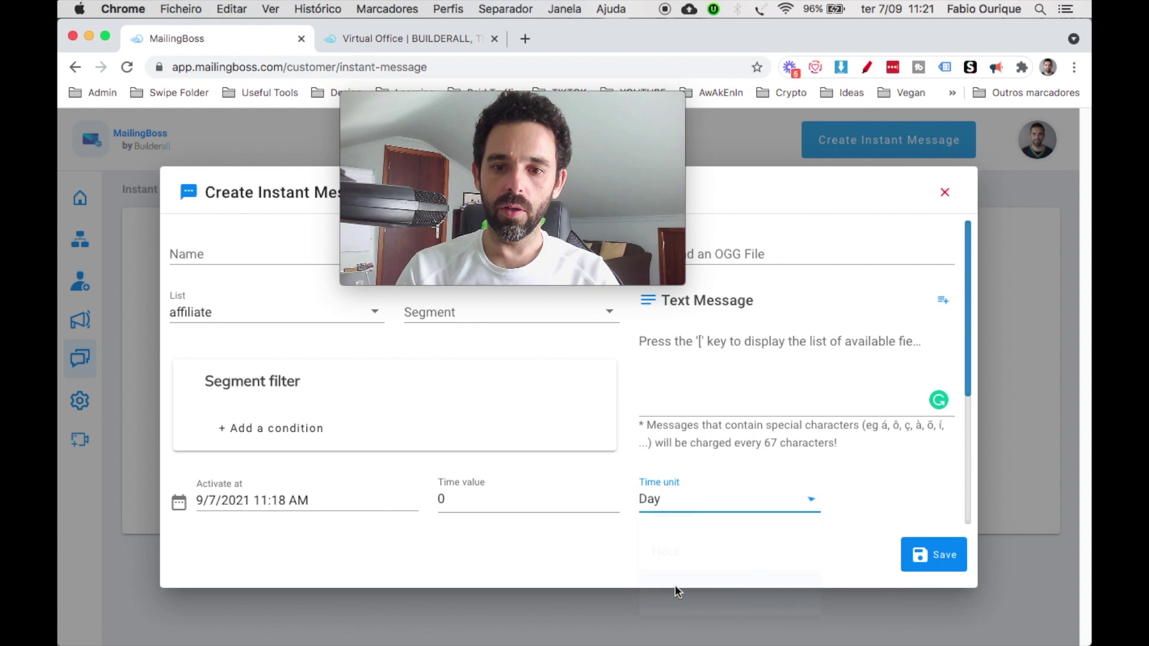
# Set the autoresponder message's time value to 1, keeping Day as the time unit.
pyautogui.click(508, 506)
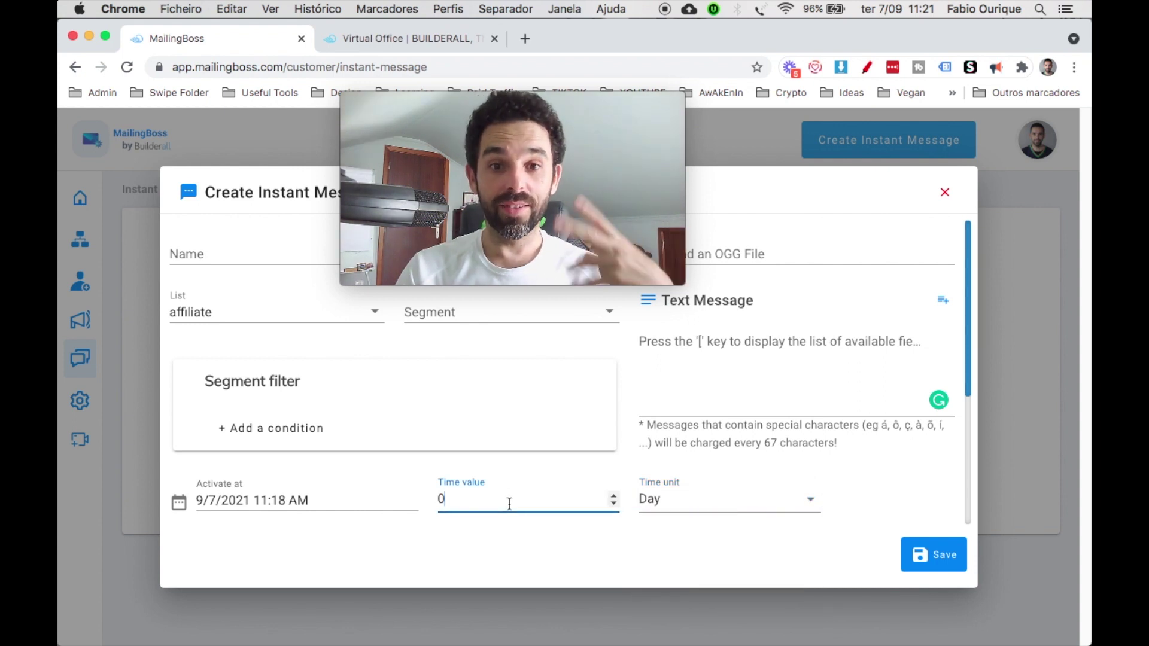
pyautogui.doubleClick(525, 503)
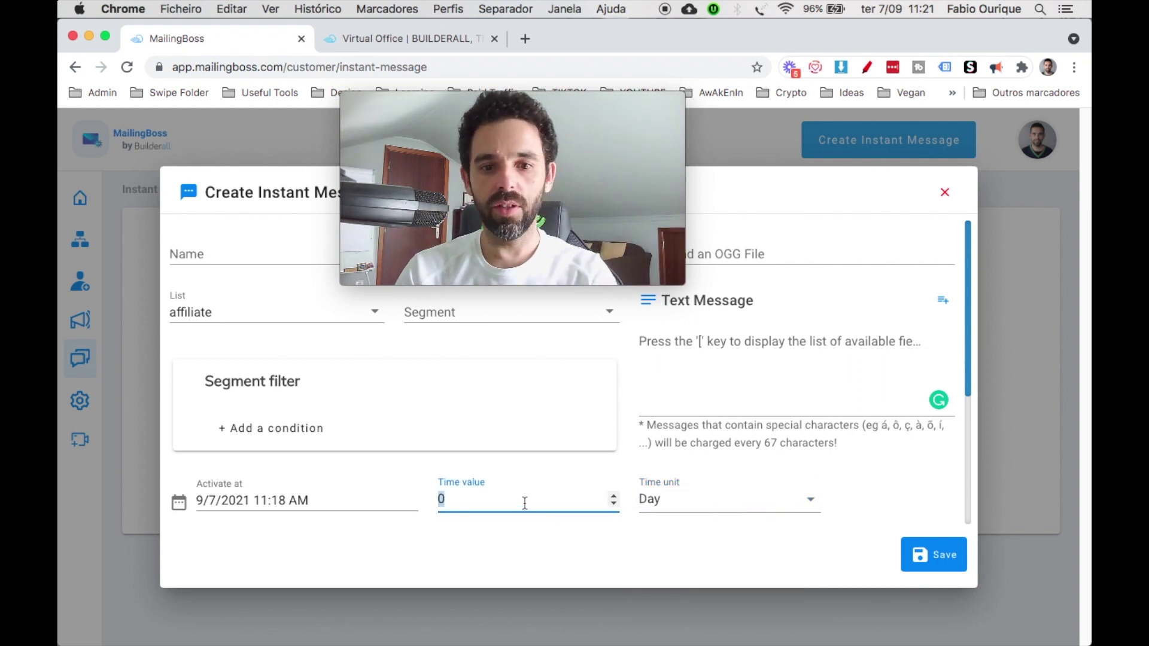
pyautogui.write('1')
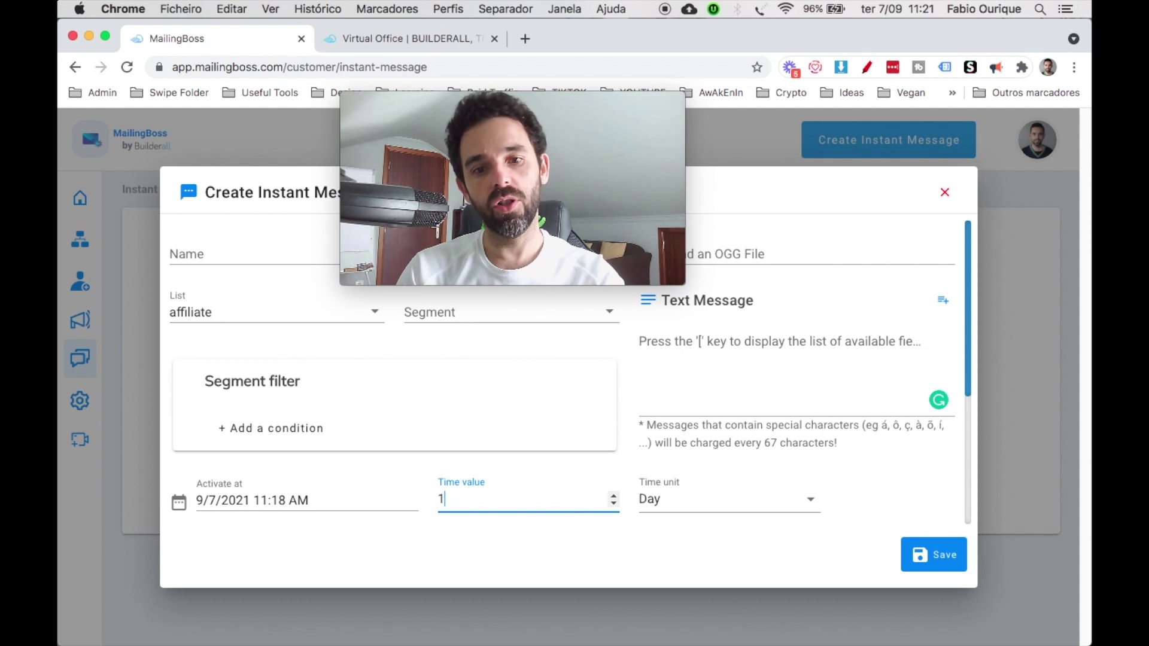
pyautogui.click(714, 511)
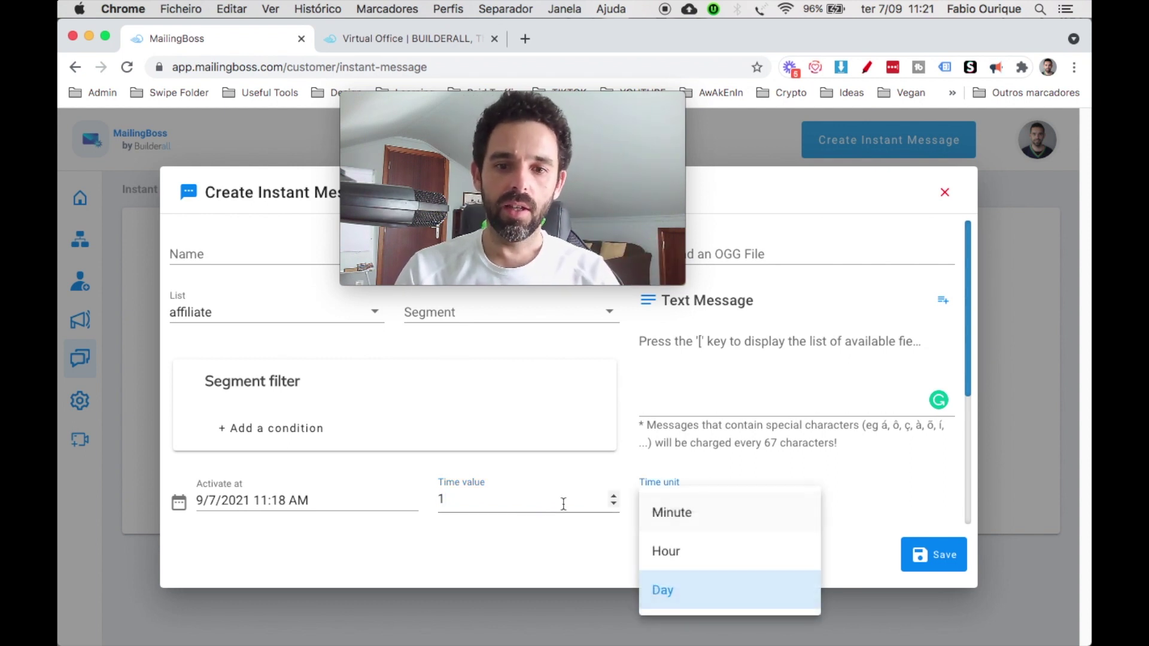
pyautogui.click(525, 504)
pyautogui.click(684, 513)
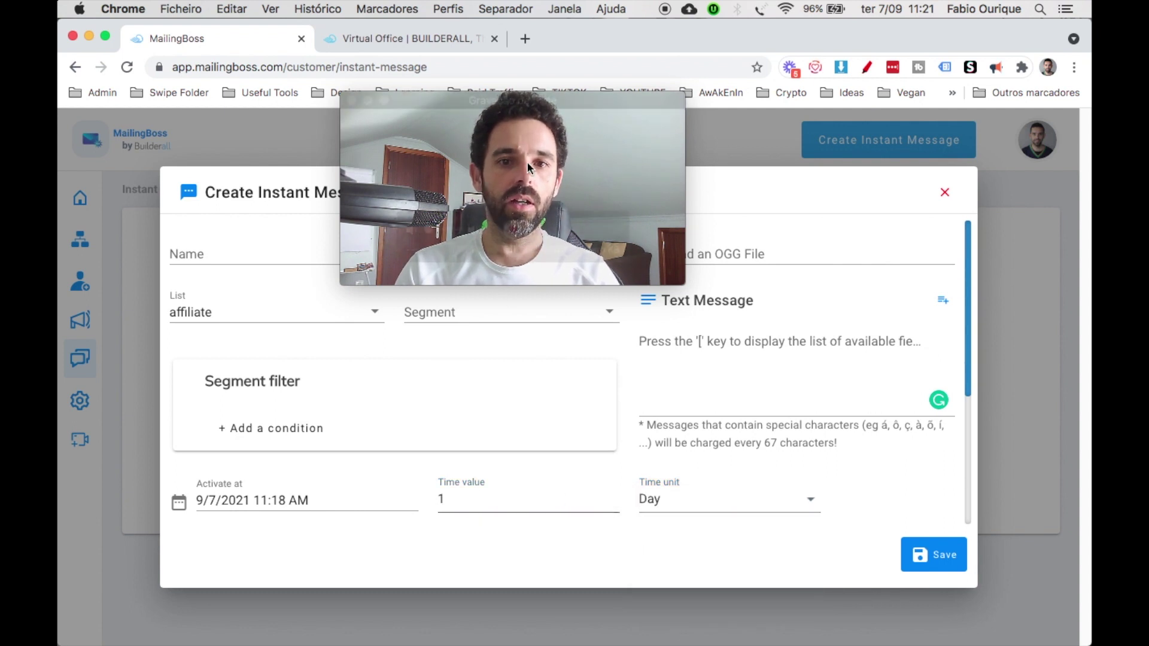
pyautogui.moveTo(512, 112); pyautogui.dragTo(857, 229)
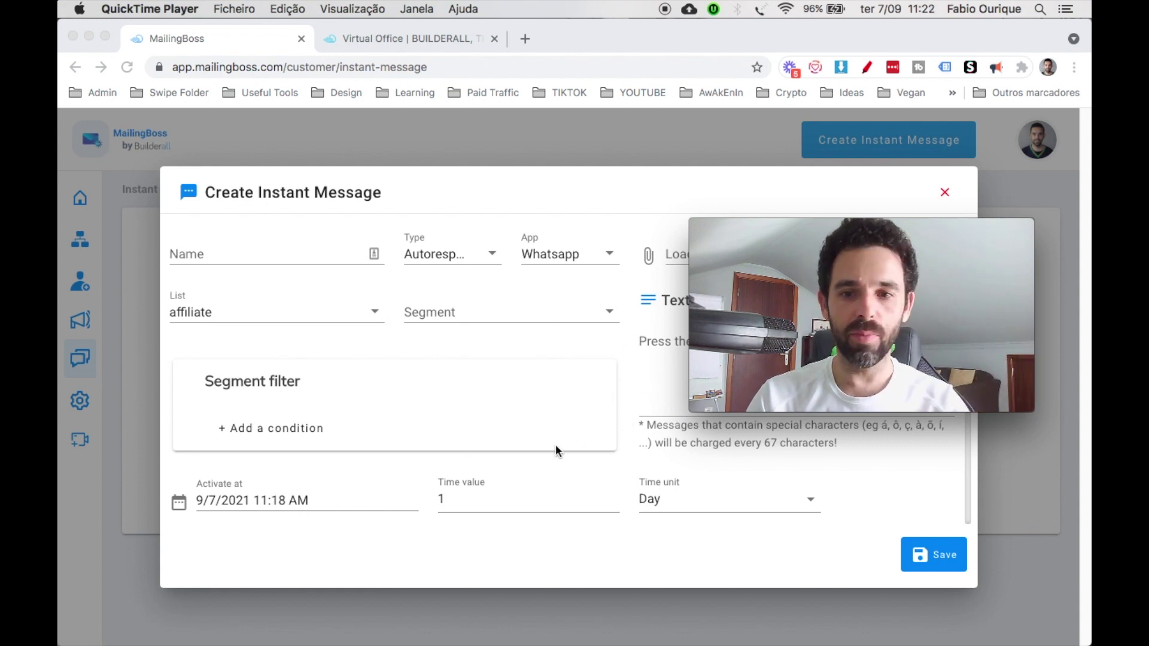
pyautogui.moveTo(775, 230); pyautogui.dragTo(667, 261)
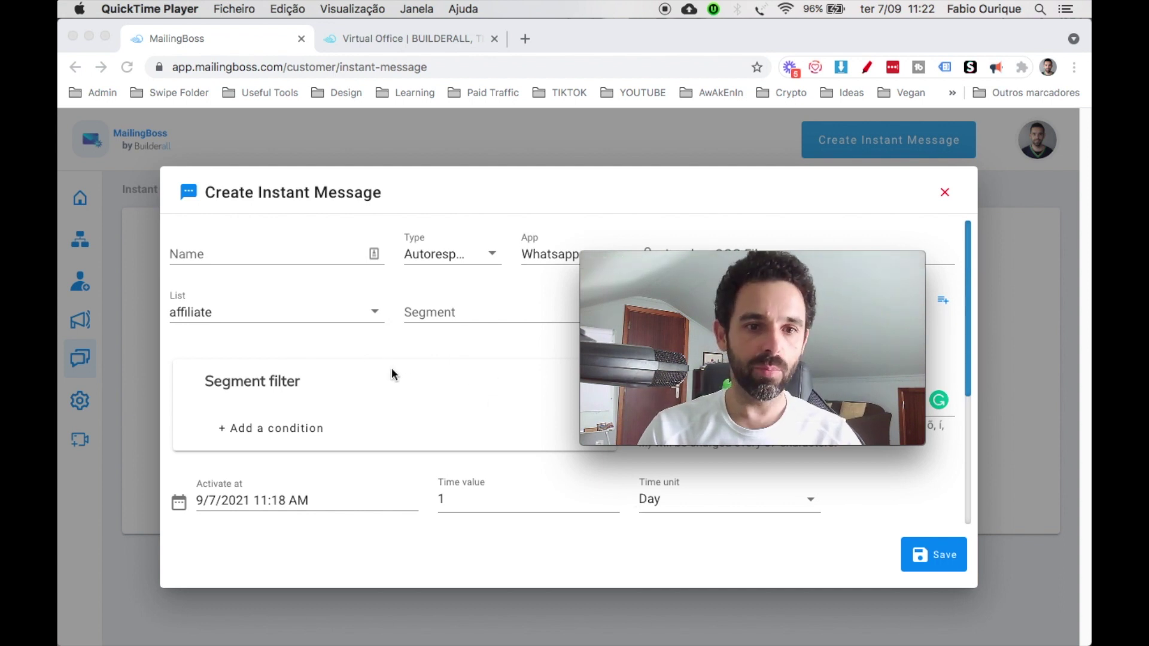
# Show the WhatsApp instant message's OGG file upload field without loading a file.
pyautogui.moveTo(641, 260)
pyautogui.moveTo(641, 259); pyautogui.dragTo(665, 270)
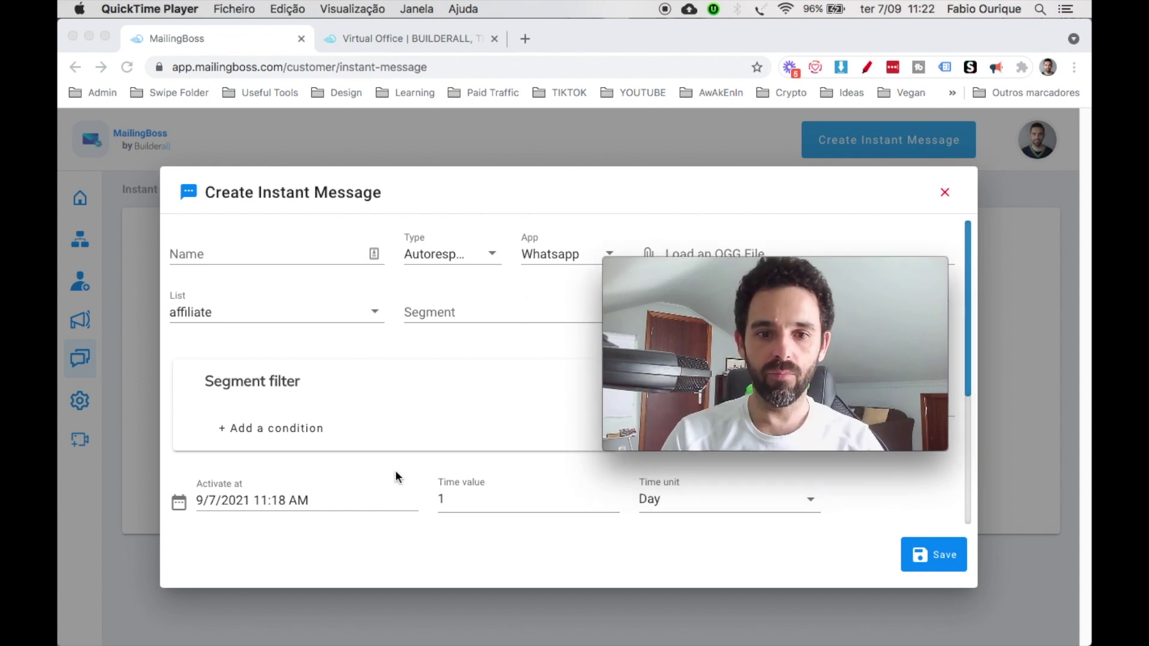
pyautogui.moveTo(705, 274); pyautogui.dragTo(297, 316)
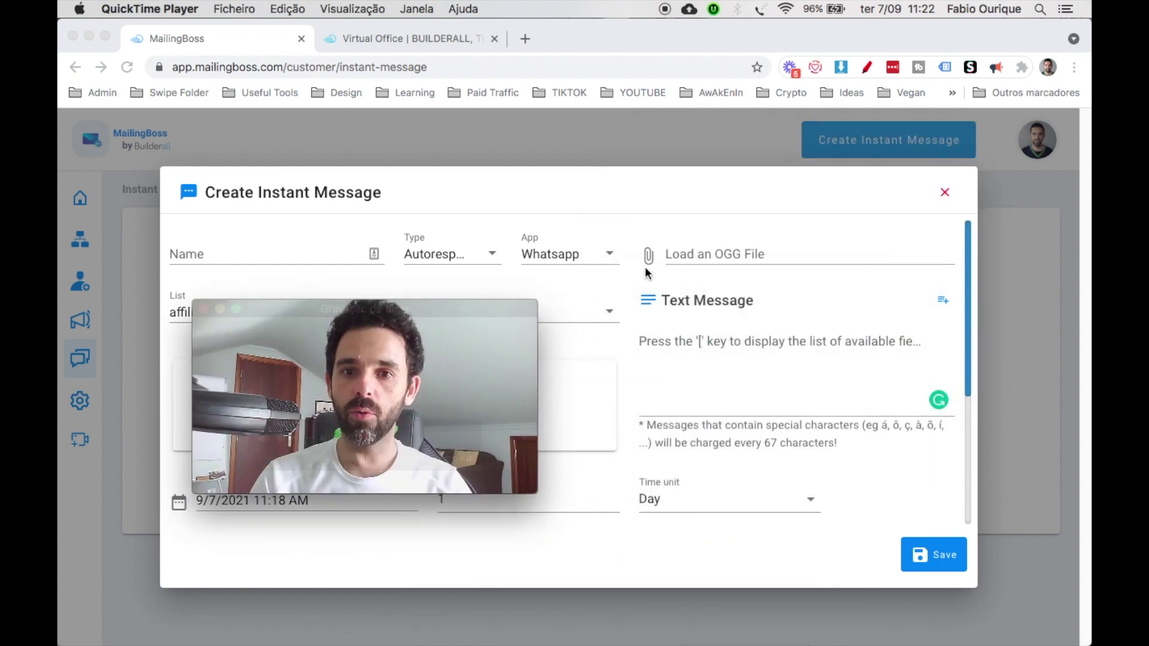
pyautogui.click(698, 253)
pyautogui.click(724, 254)
pyautogui.press('Escape')
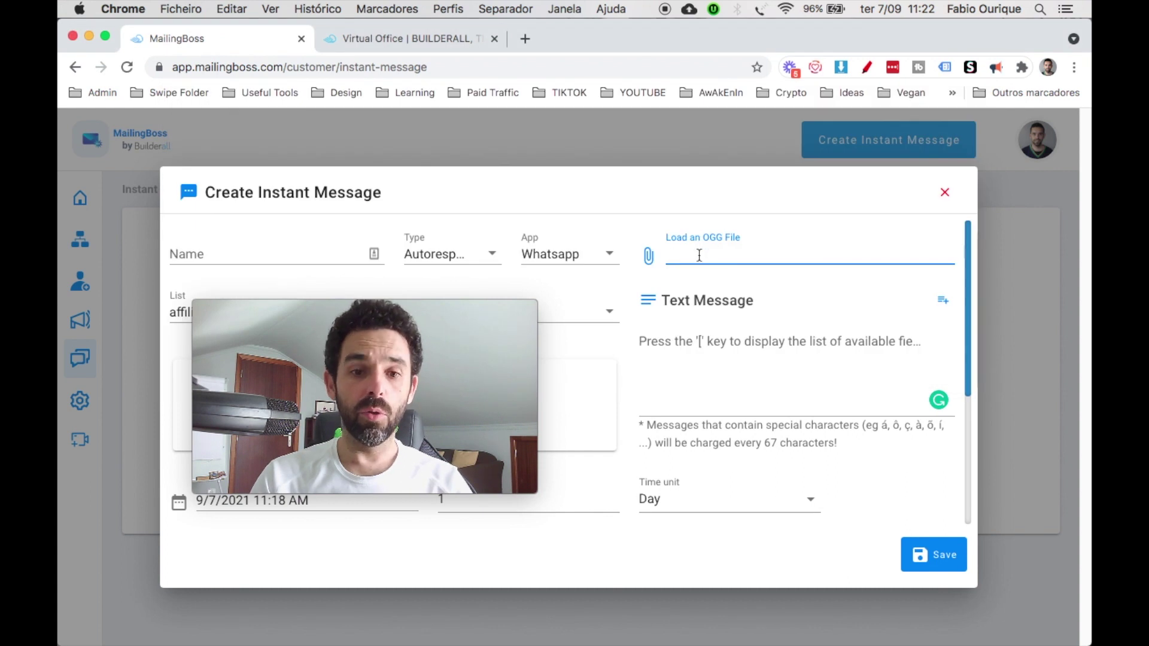
pyautogui.moveTo(451, 305); pyautogui.dragTo(671, 266)
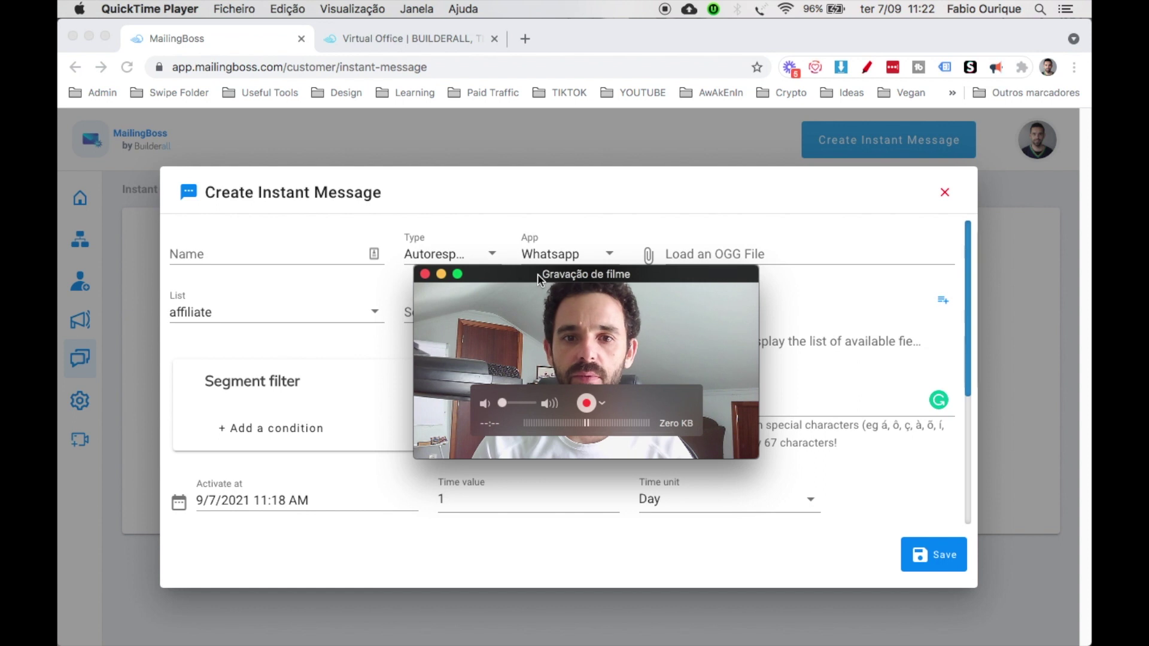
pyautogui.moveTo(538, 274); pyautogui.dragTo(316, 295)
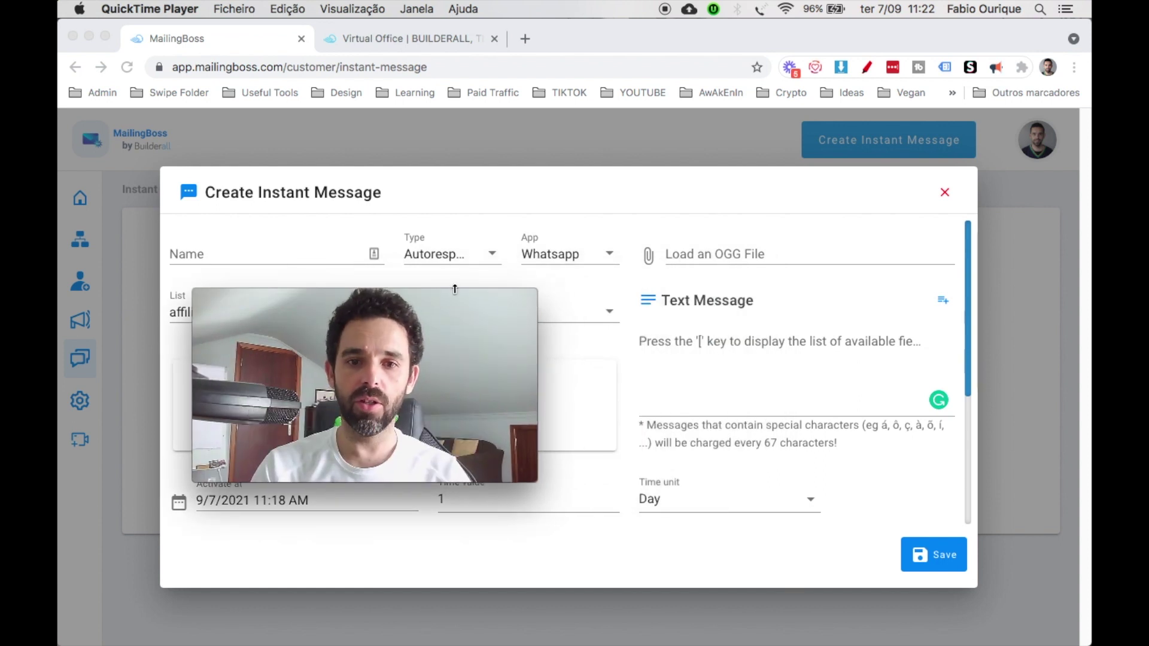
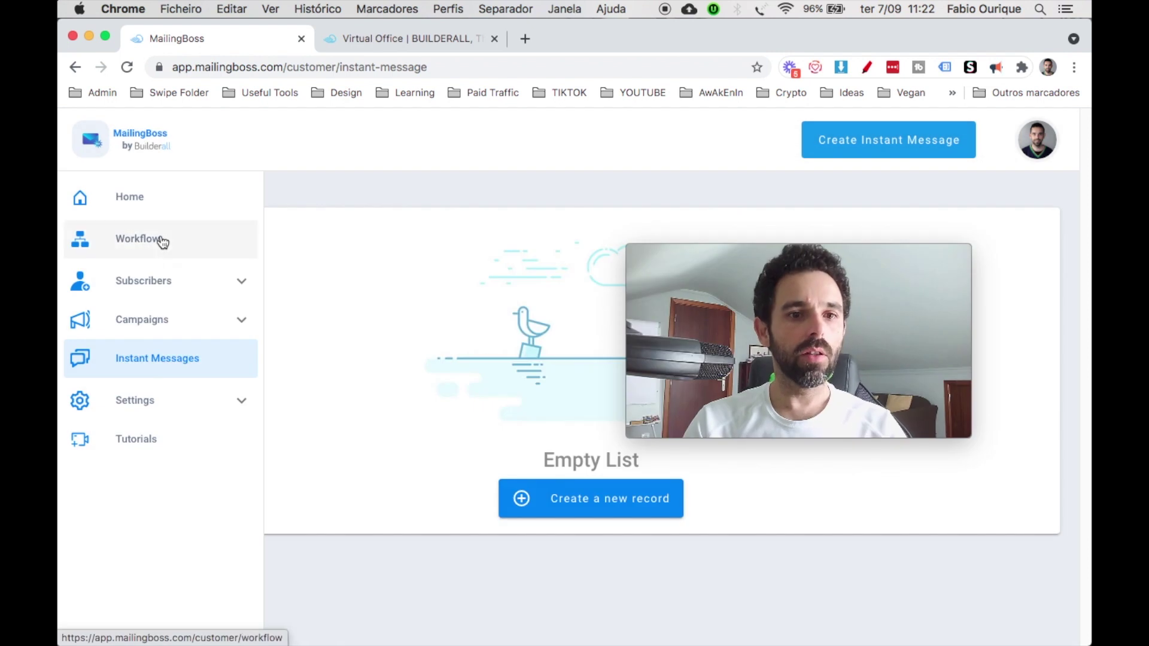
# Go to the Workflow section and start creating a new workflow.
pyautogui.click(163, 242)
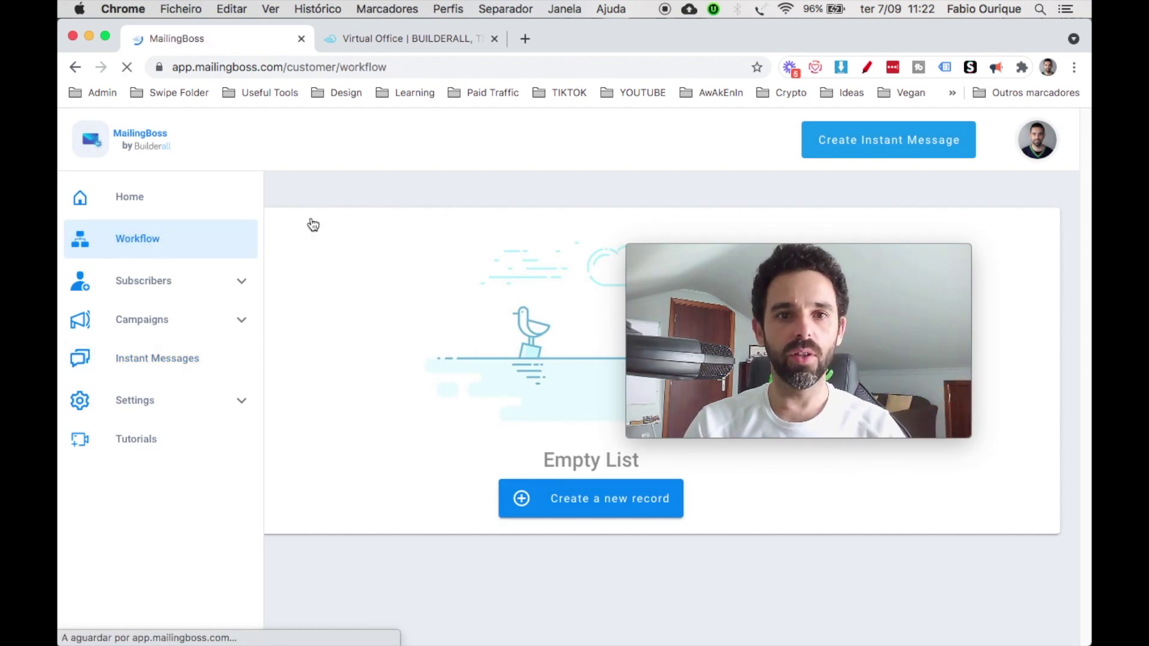
pyautogui.moveTo(766, 248); pyautogui.dragTo(846, 250)
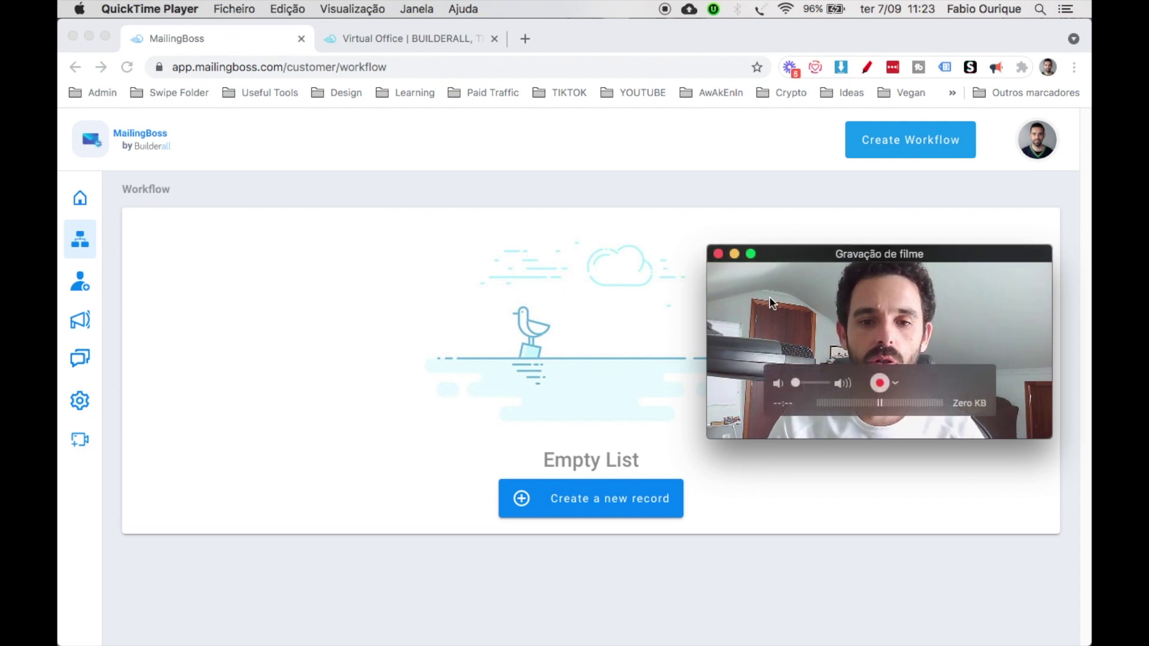
pyautogui.click(336, 462)
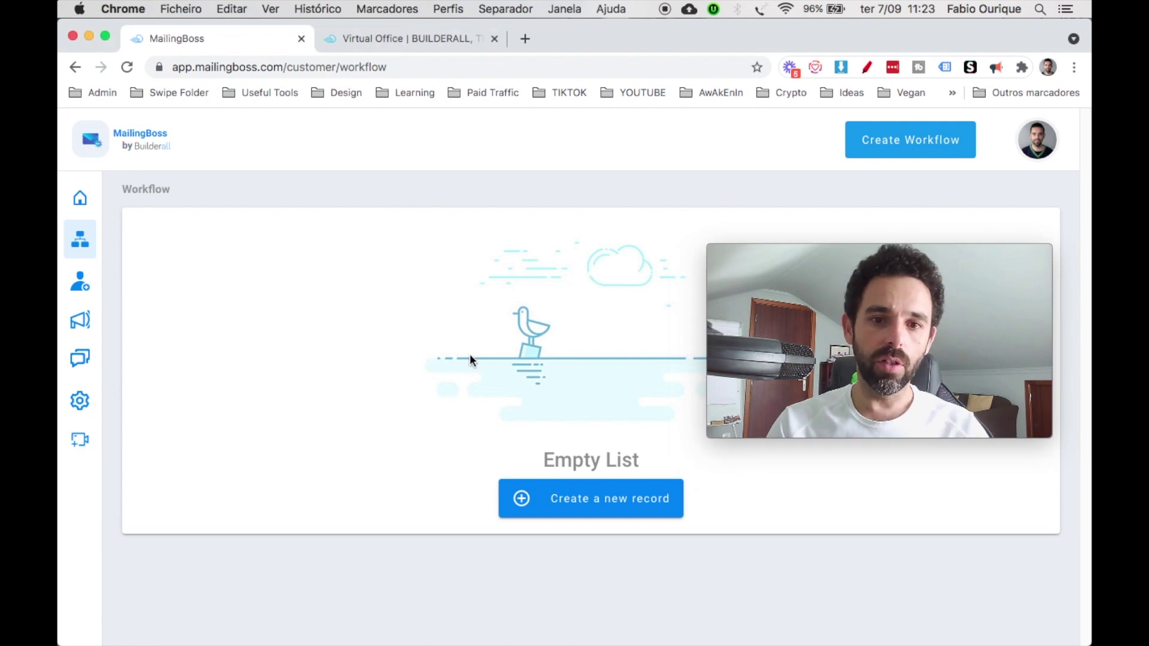
pyautogui.click(576, 511)
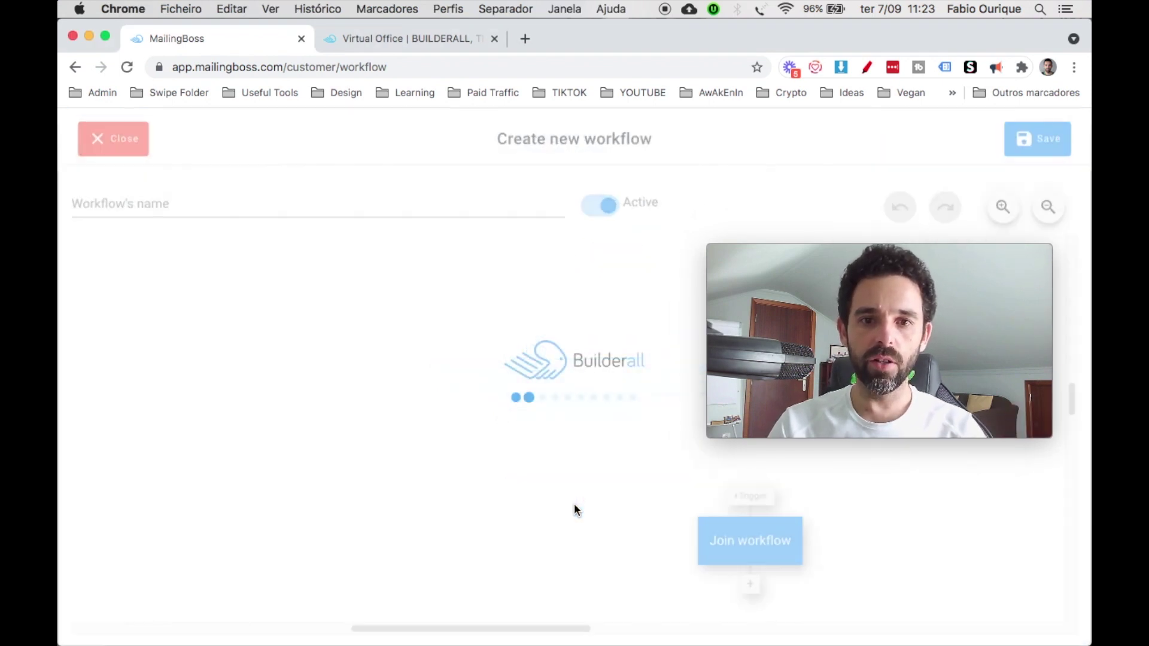
pyautogui.moveTo(866, 319); pyautogui.dragTo(845, 222)
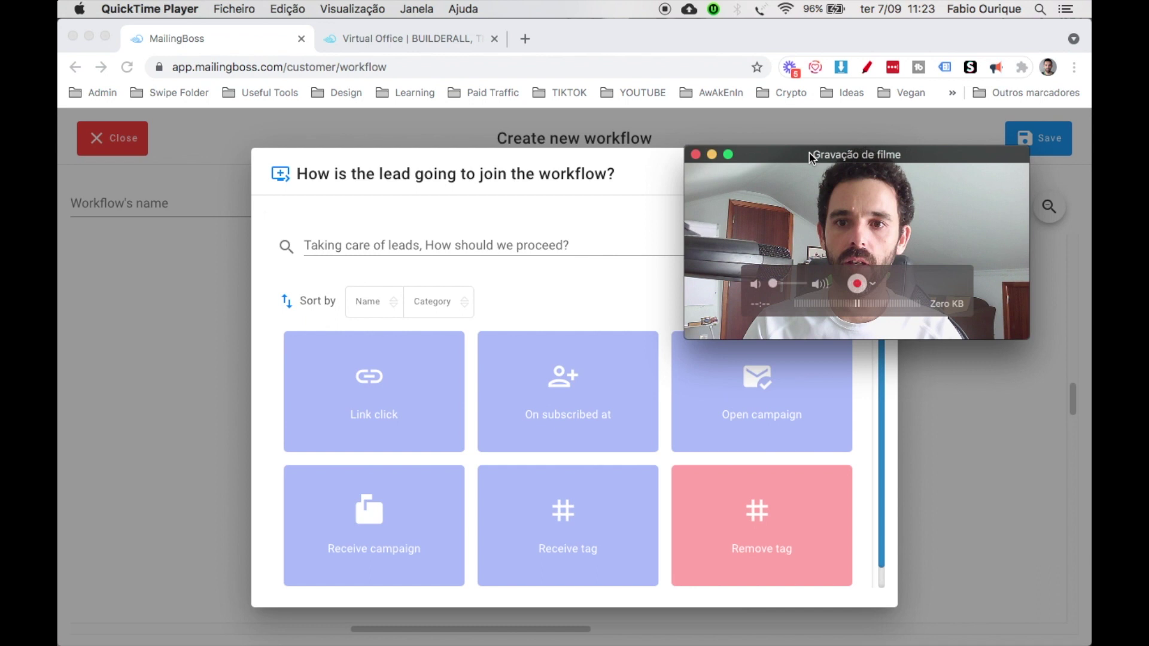
pyautogui.moveTo(814, 157); pyautogui.dragTo(807, 113)
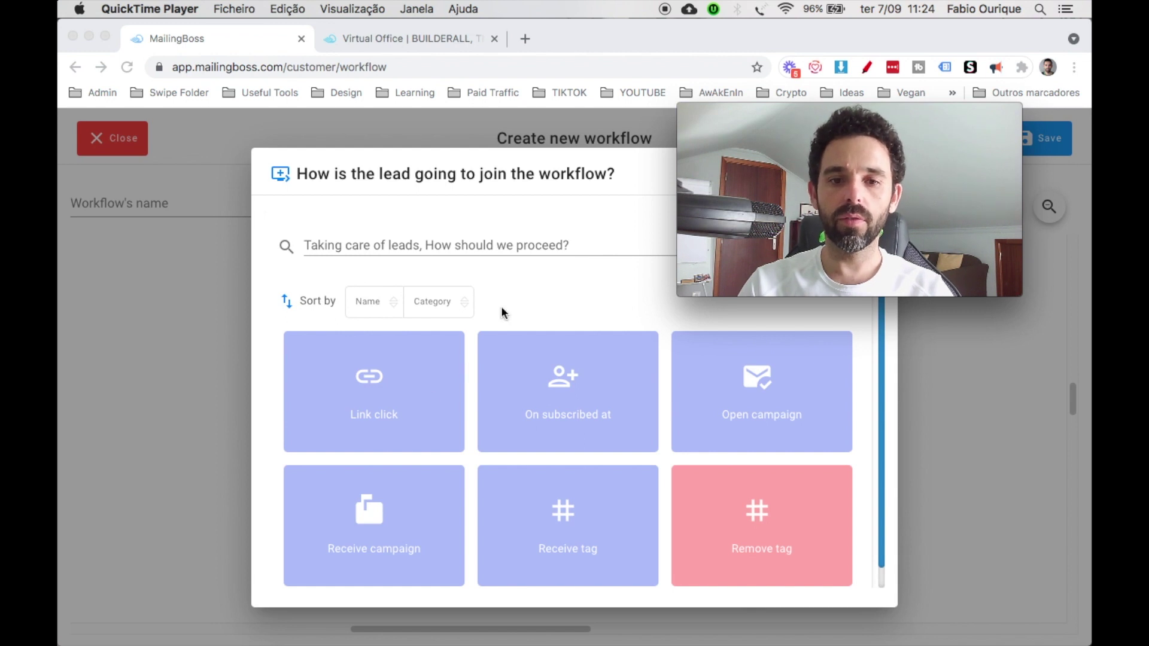
# Choose "On subscribed at" as the way leads join the workflow, set its list to affiliate, and save the trigger.
pyautogui.click(379, 393)
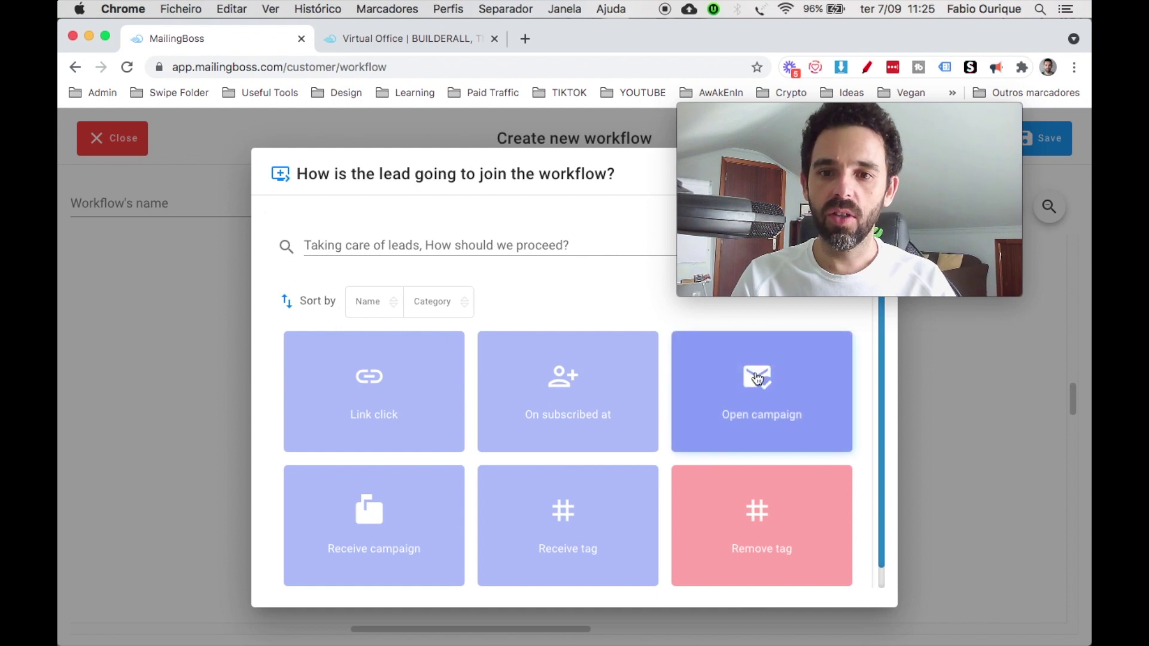
pyautogui.scroll(-1, 398, 475)
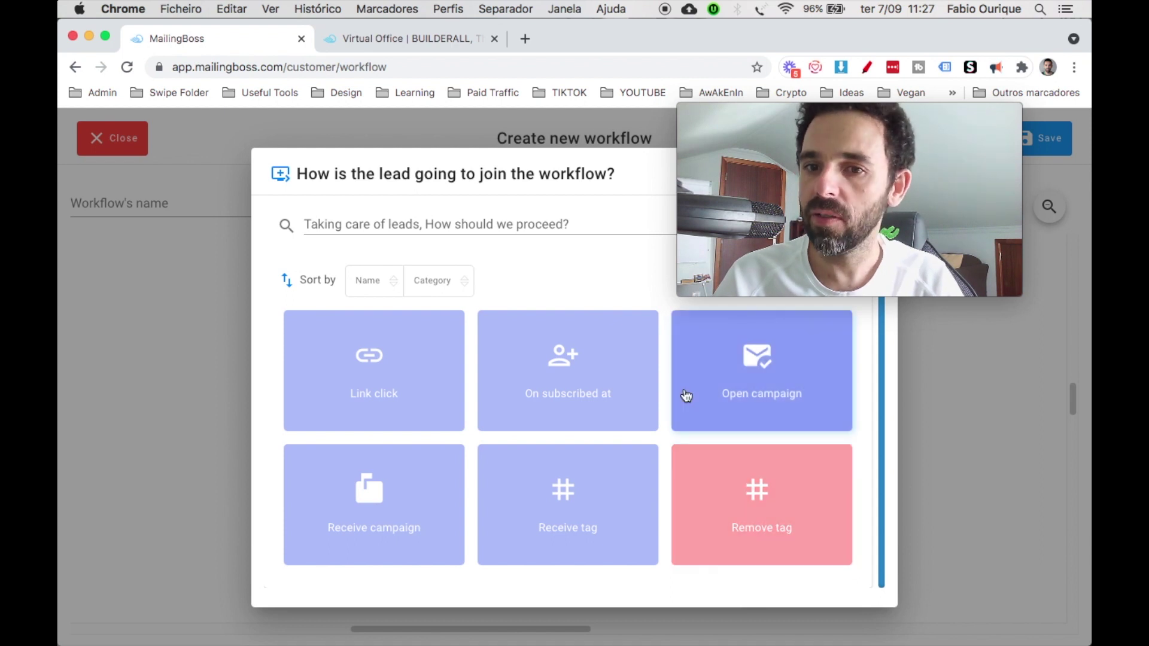
pyautogui.scroll(1, 646, 389)
pyautogui.scroll(-1, 450, 416)
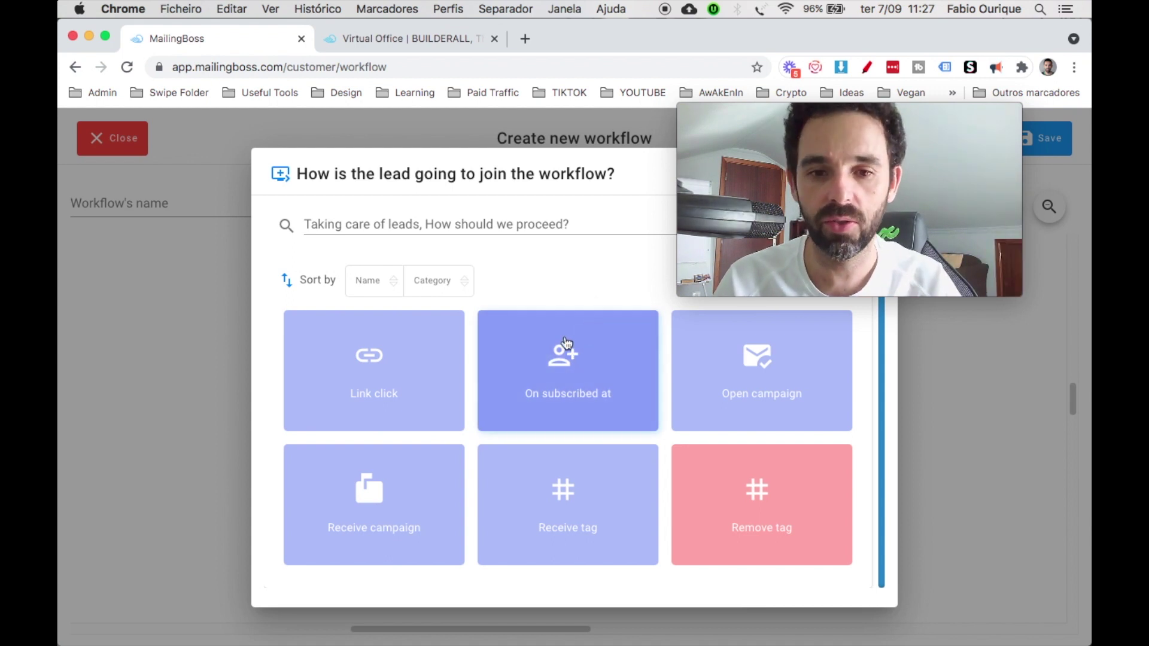
pyautogui.click(573, 389)
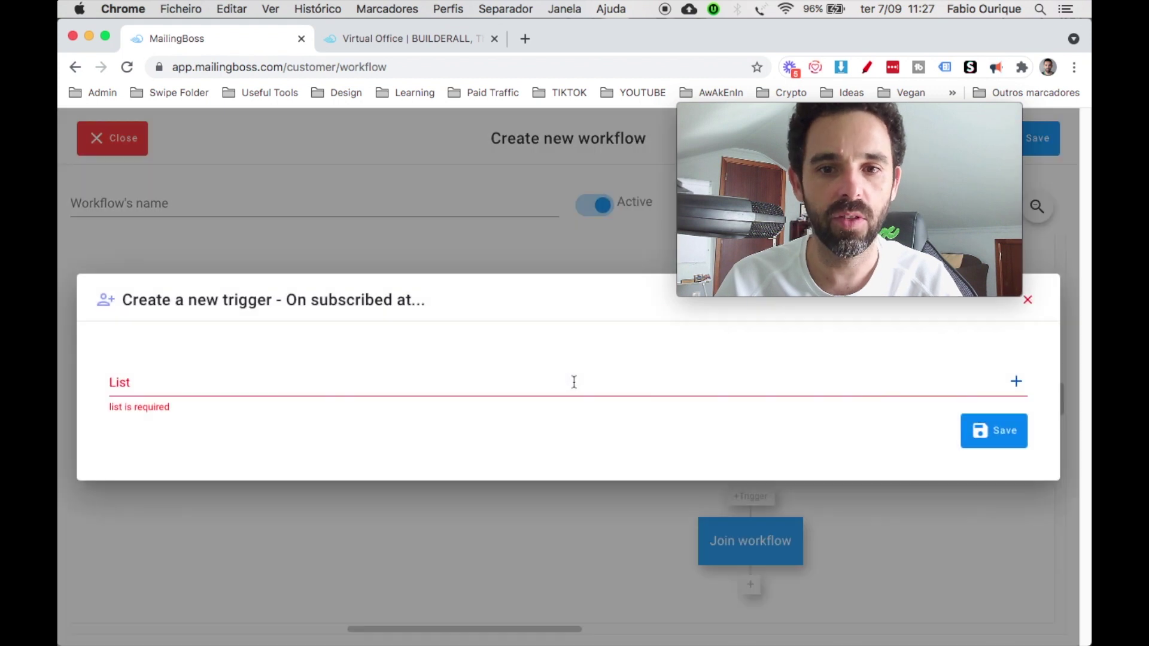
pyautogui.click(341, 382)
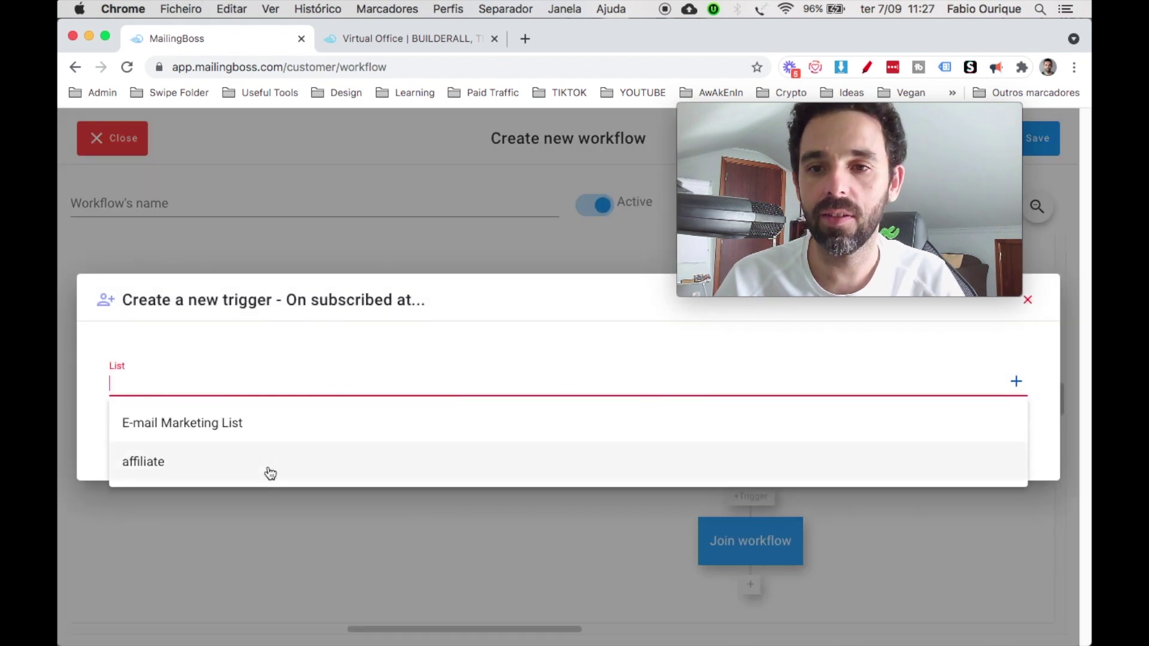
pyautogui.click(161, 464)
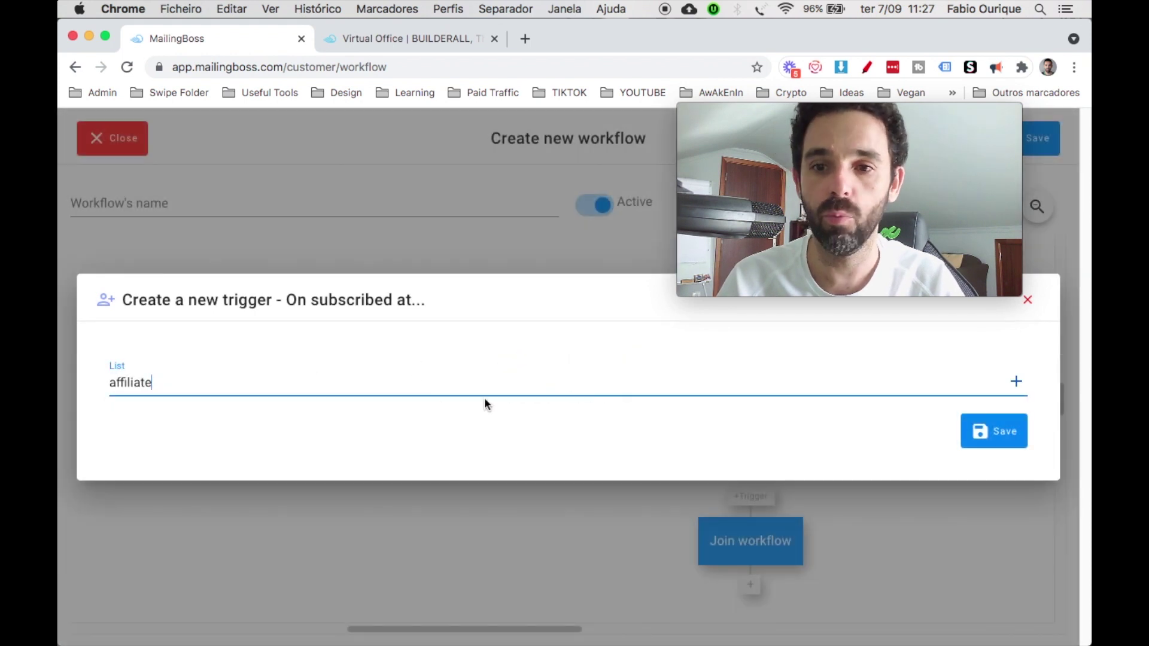
pyautogui.click(993, 444)
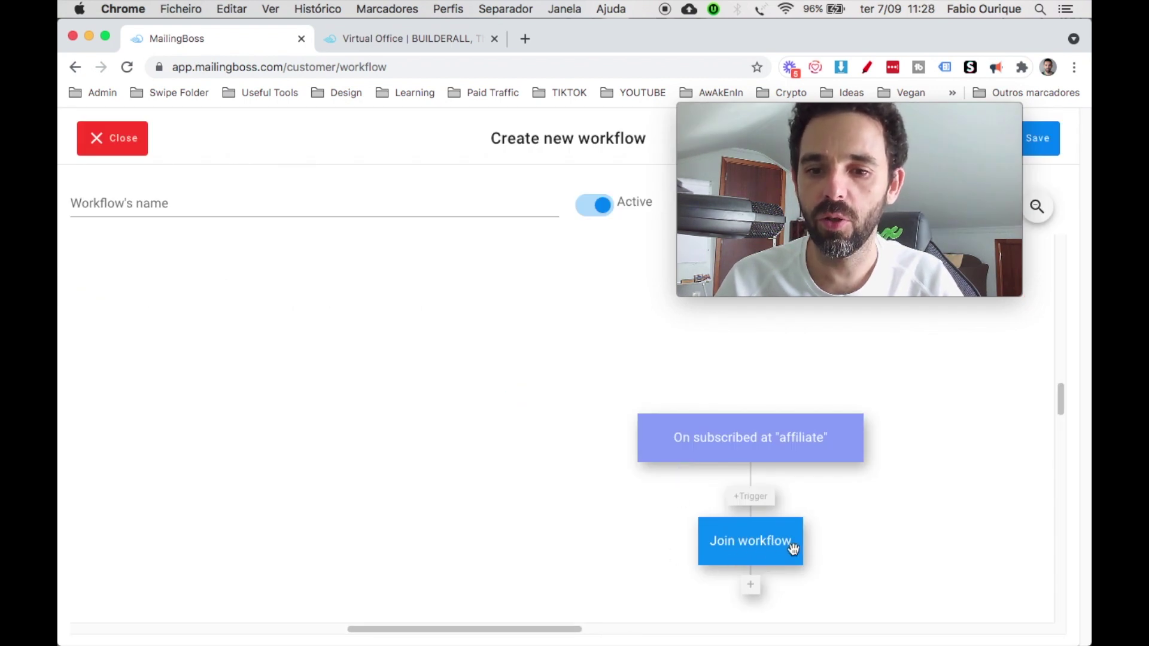
# Open the selection of triggers and actions for a new element directly below the Join workflow block.
pyautogui.moveTo(769, 559); pyautogui.dragTo(569, 448)
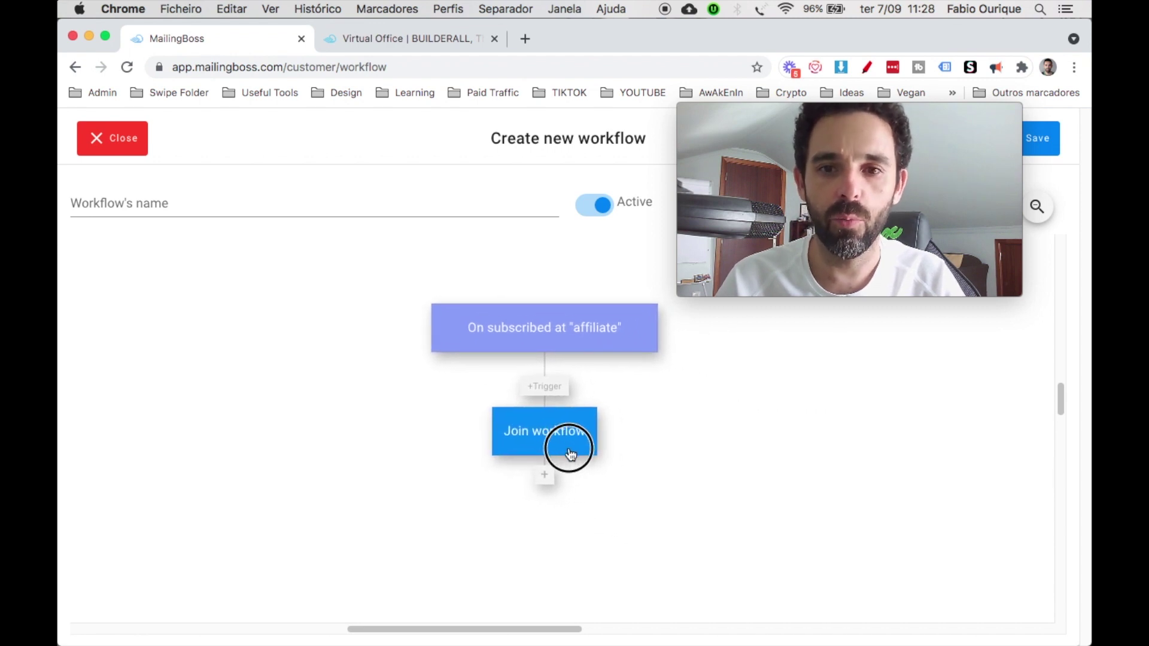
pyautogui.moveTo(841, 113); pyautogui.dragTo(223, 399)
pyautogui.click(1046, 217)
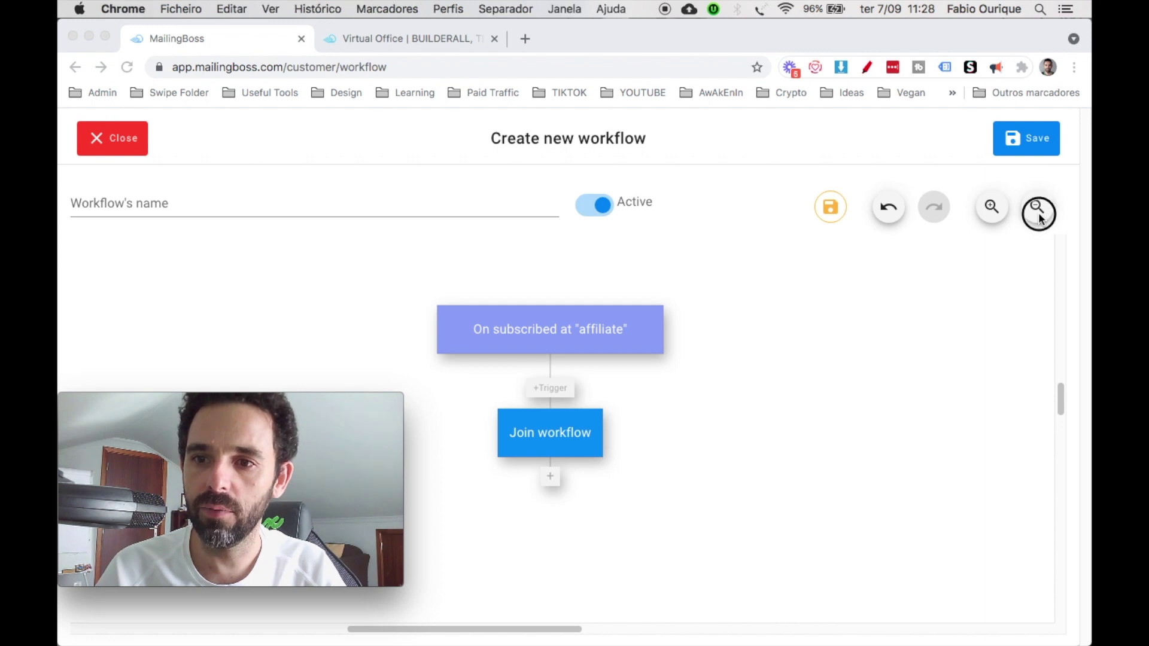
pyautogui.click(996, 210)
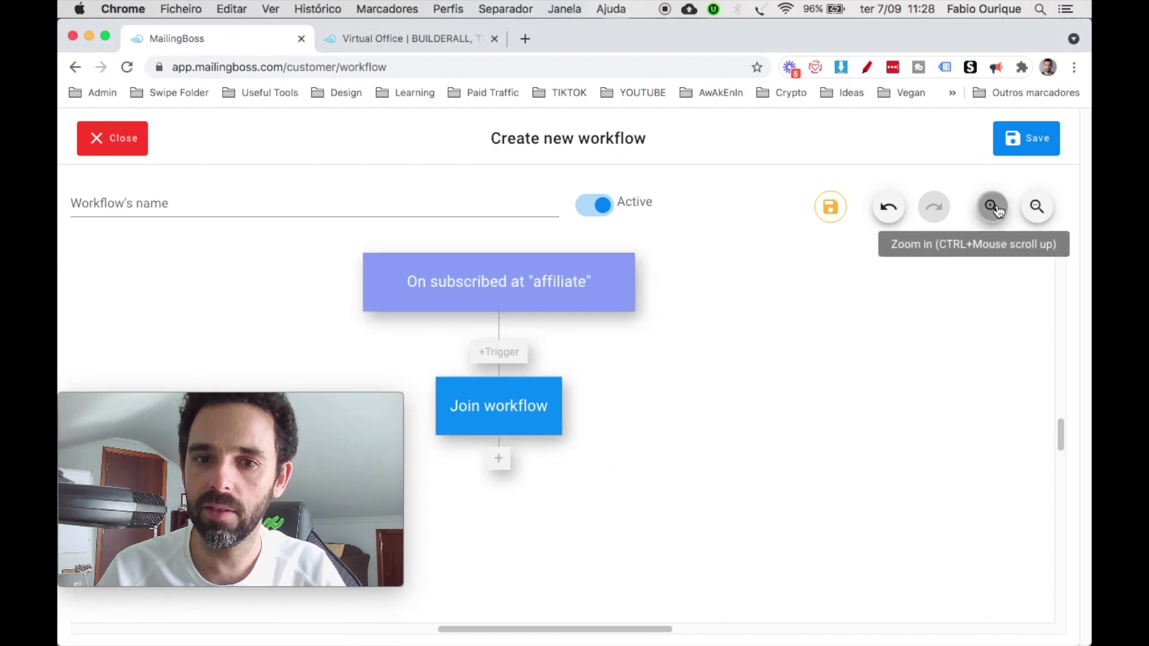
pyautogui.click(1044, 216)
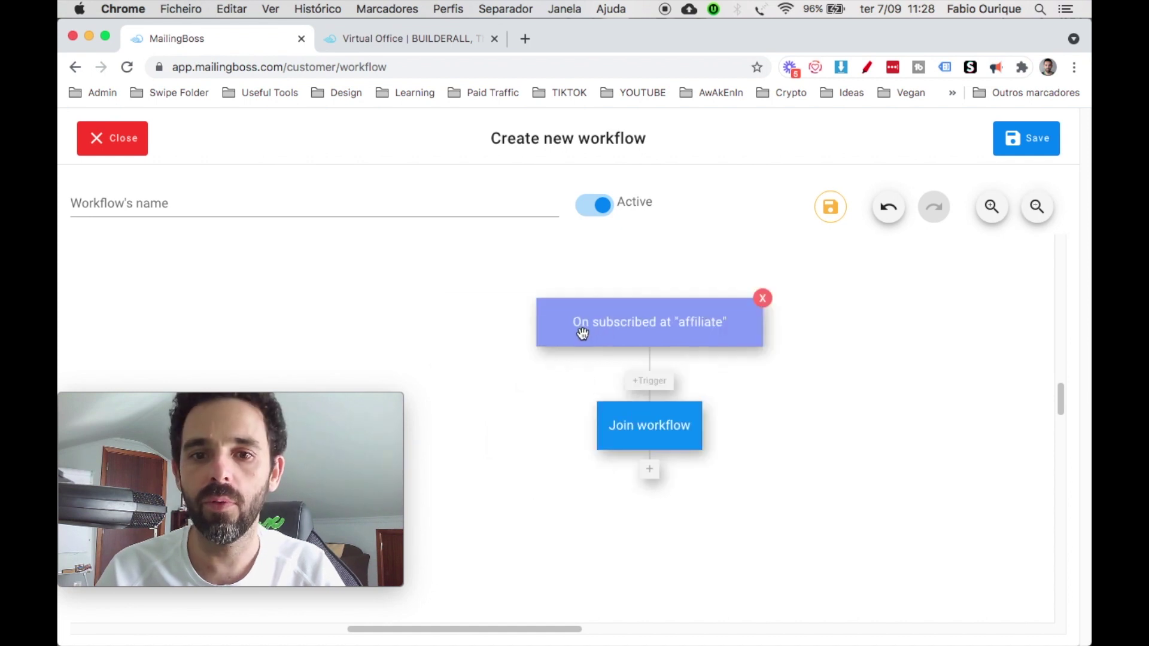
pyautogui.click(650, 472)
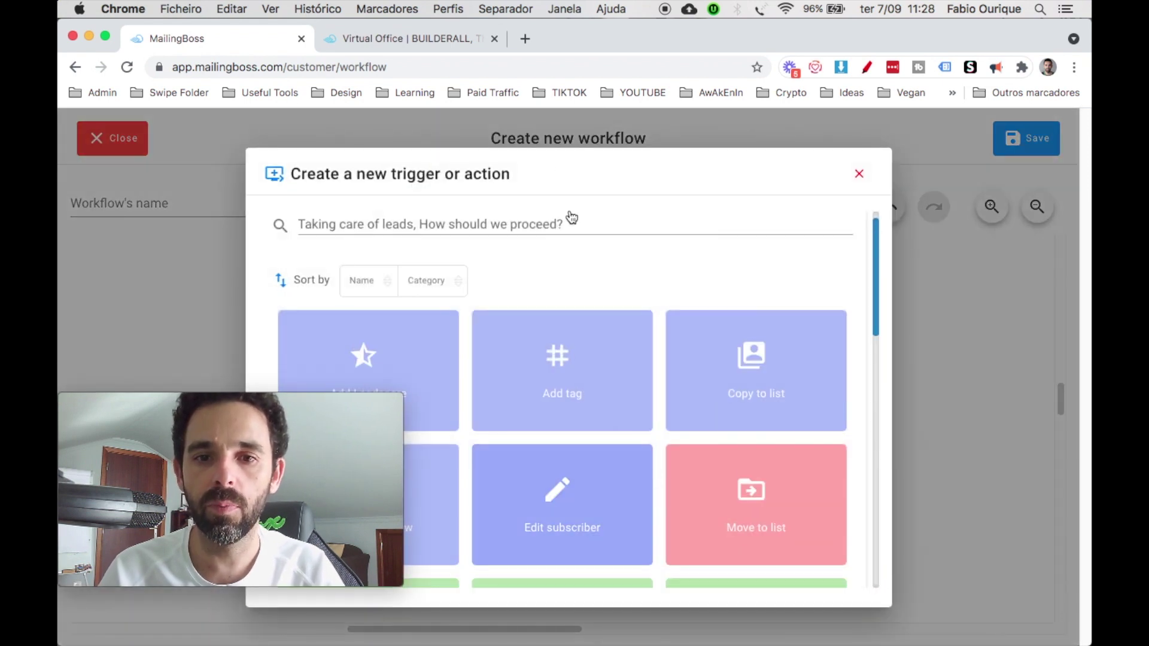
# Review the lead actions offered for the workflow, from Add Leadscore, Add tag and Copy to list through Send Instant Message and Webhook.
pyautogui.tripleClick(551, 160)
pyautogui.moveTo(242, 400)
pyautogui.moveTo(242, 401); pyautogui.dragTo(994, 448)
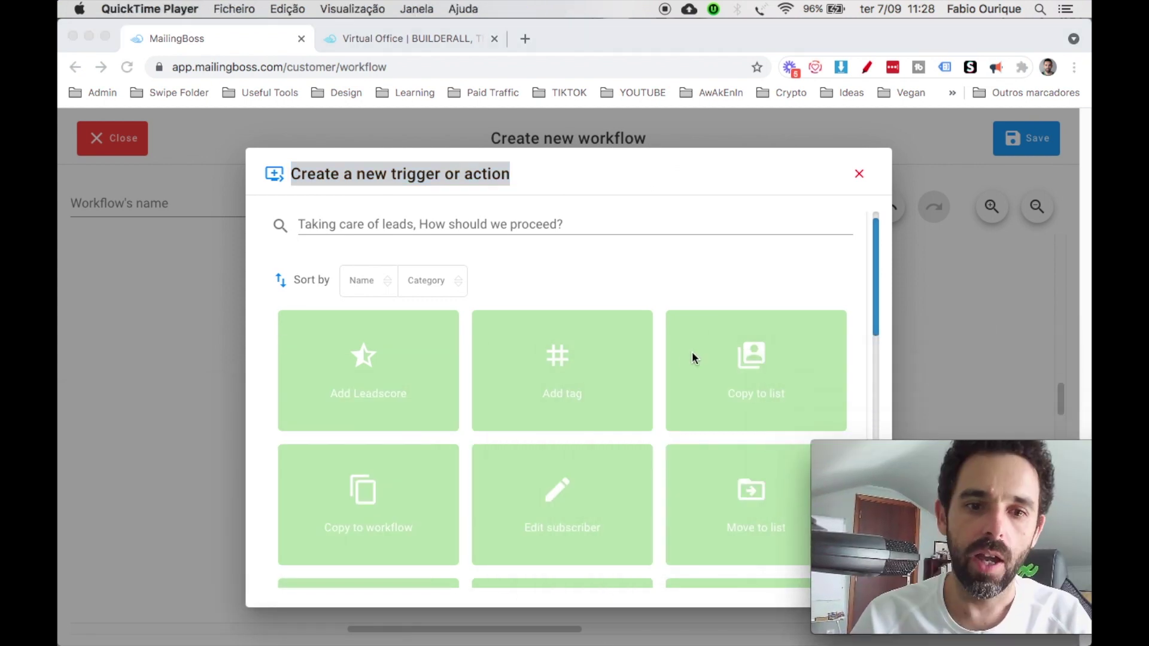
pyautogui.click(664, 234)
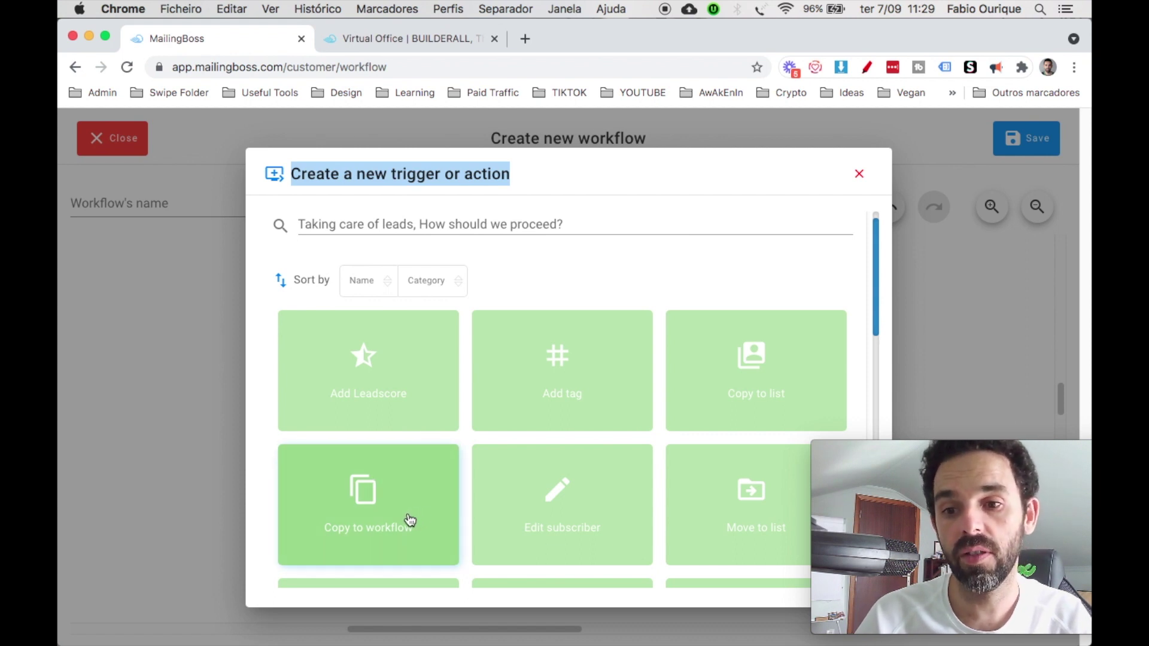
pyautogui.scroll(-1, 410, 519)
pyautogui.scroll(2, 410, 519)
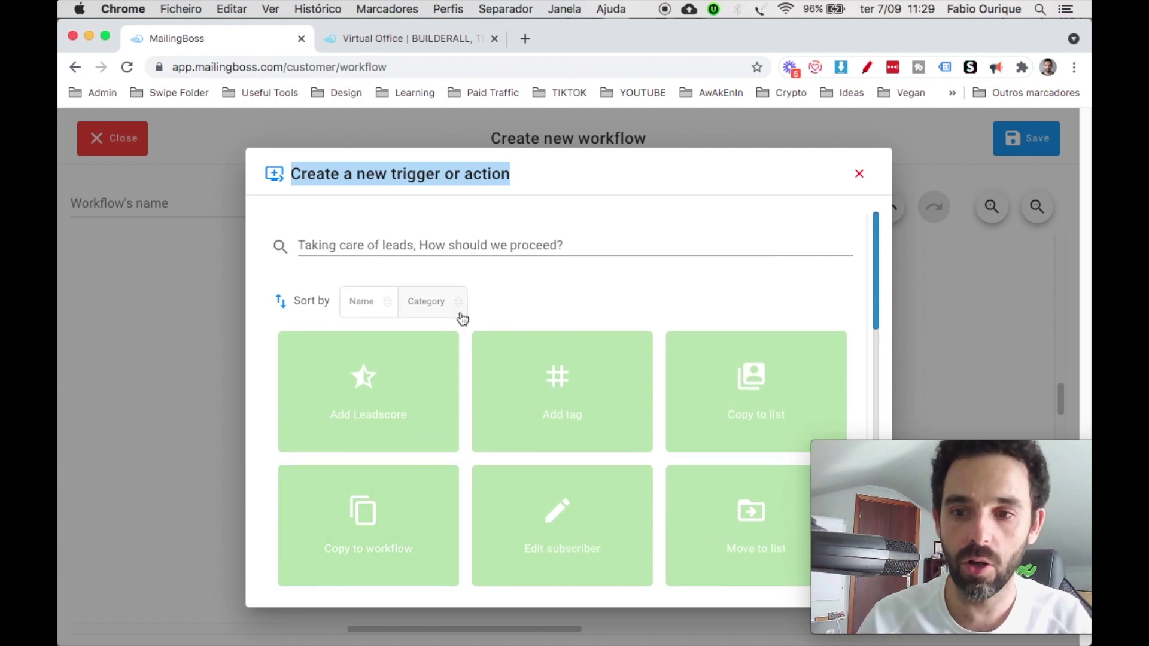
pyautogui.scroll(-2, 515, 495)
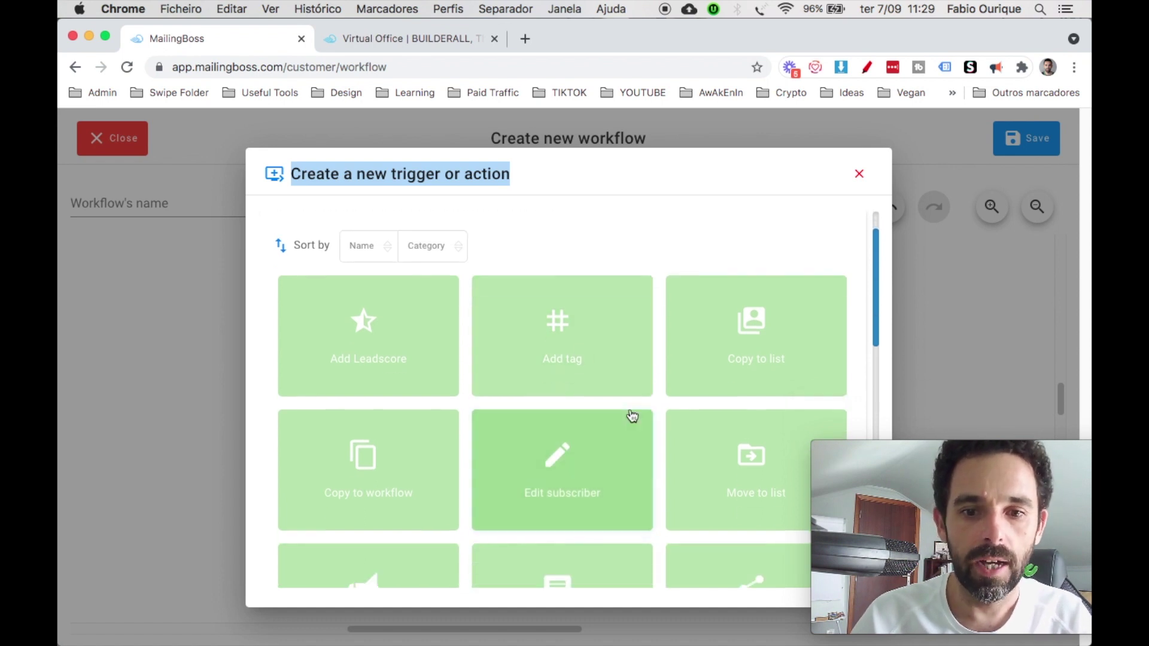
pyautogui.scroll(-1, 599, 413)
pyautogui.scroll(-1, 595, 434)
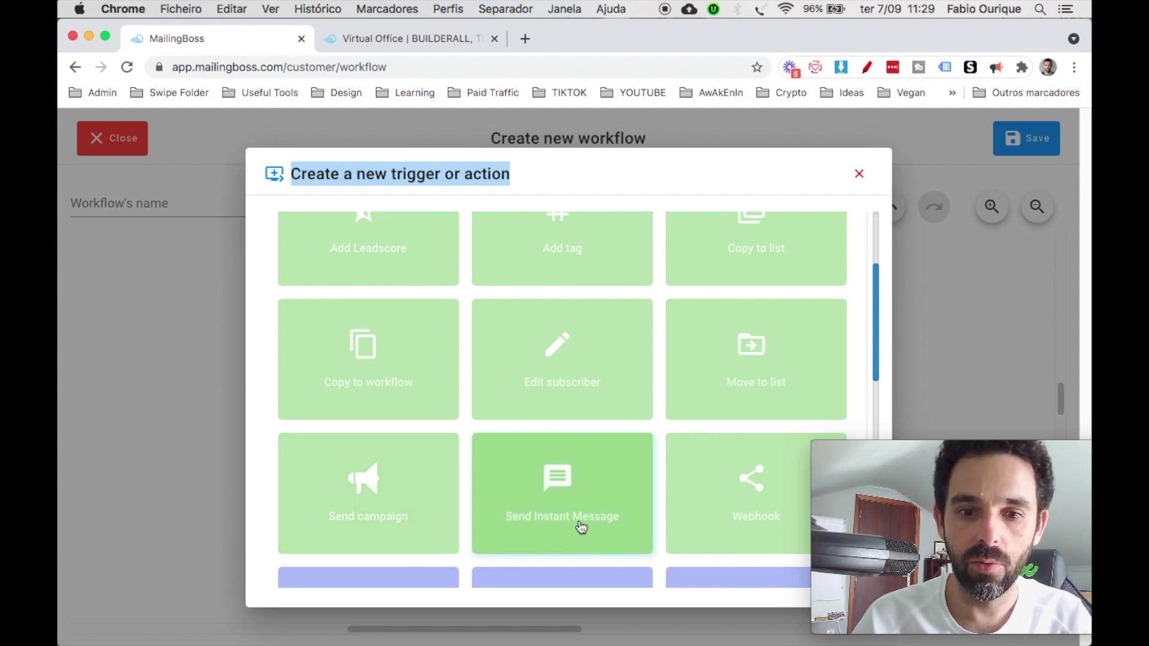
pyautogui.scroll(-1, 580, 523)
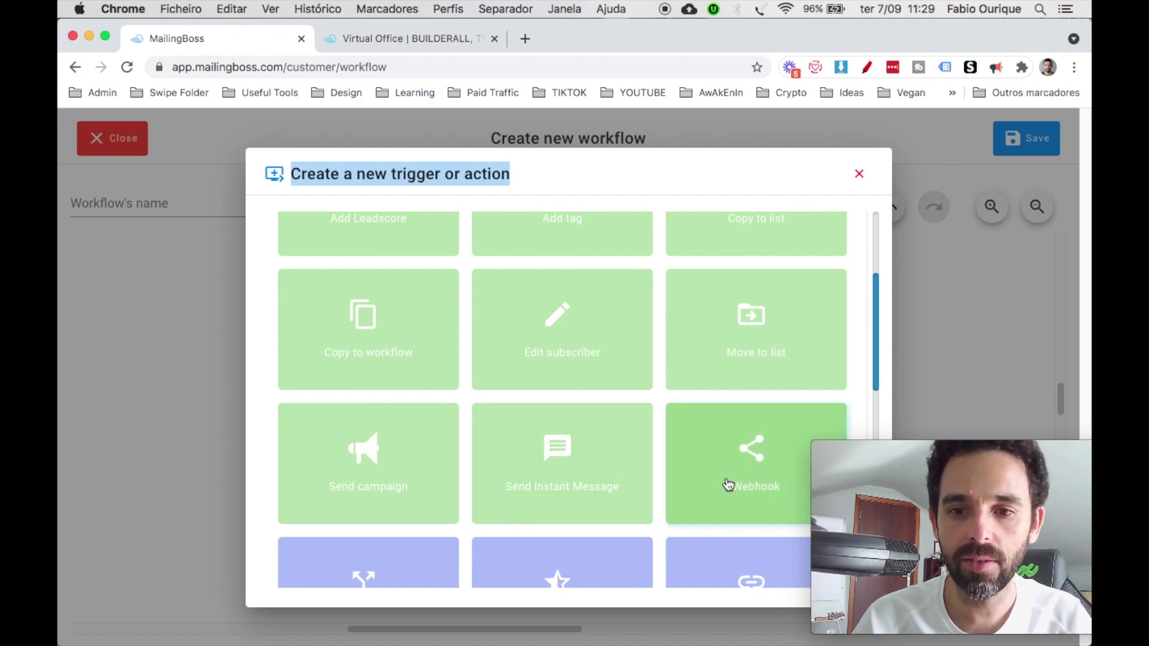
pyautogui.scroll(-2, 761, 451)
pyautogui.scroll(-1, 758, 401)
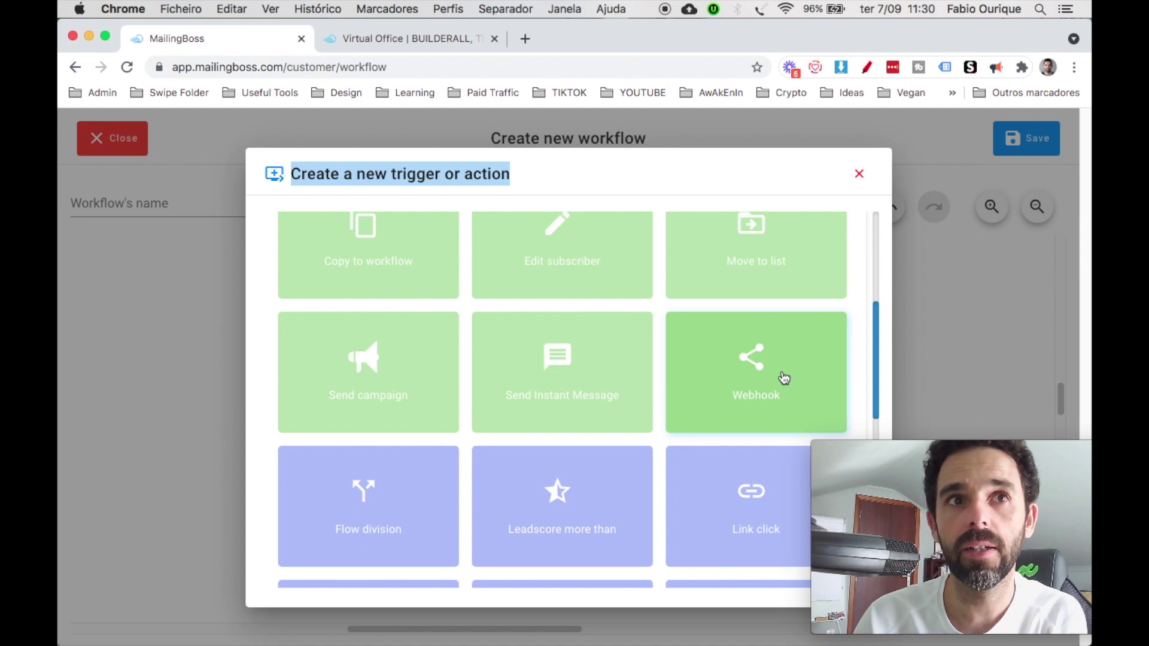
pyautogui.scroll(1, 771, 392)
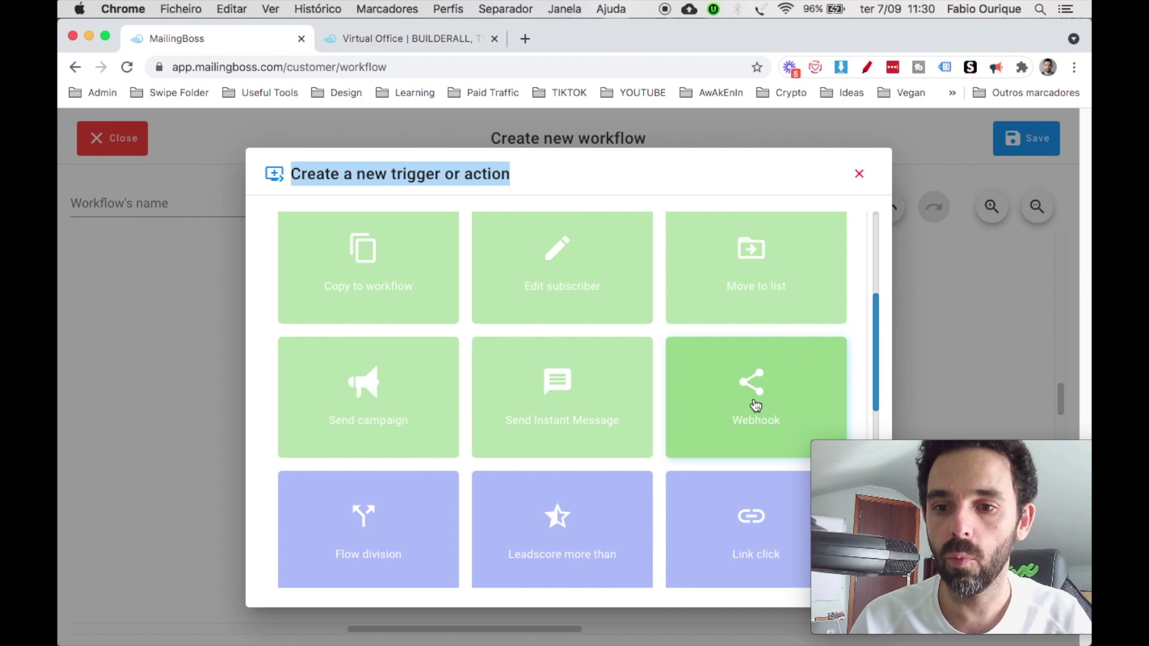
# Review the triggers from Flow division to Receive tag, plus the Wait, removal, Move to workflow, Restart workflow and Stop workflow options.
pyautogui.scroll(-4, 755, 406)
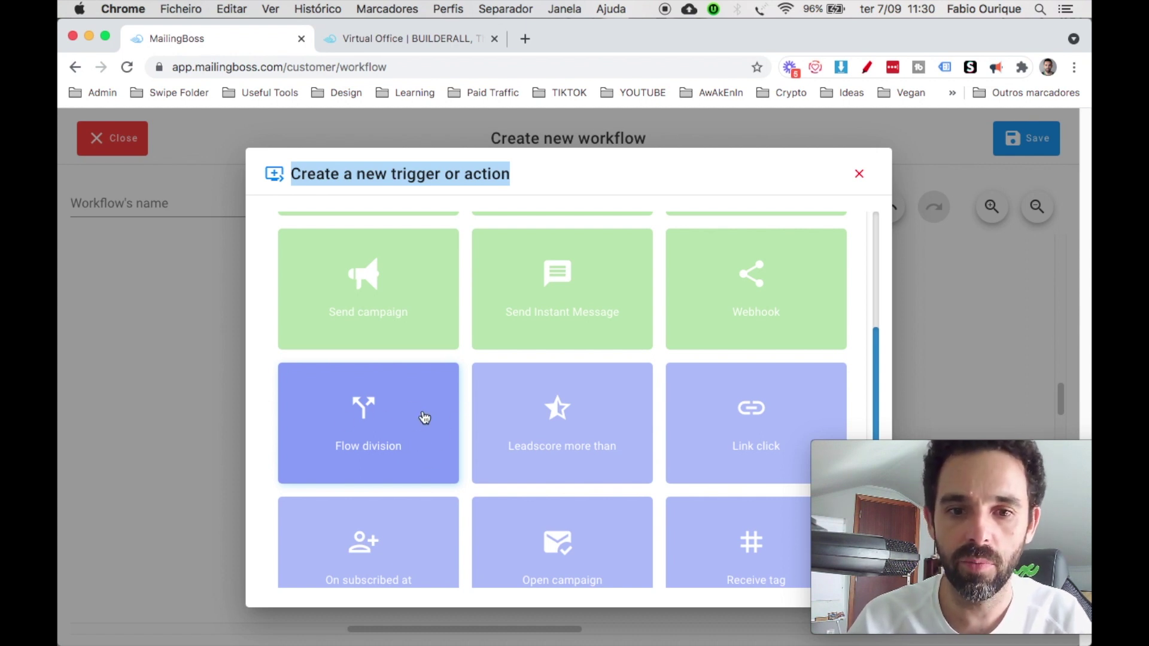
pyautogui.scroll(-1, 545, 447)
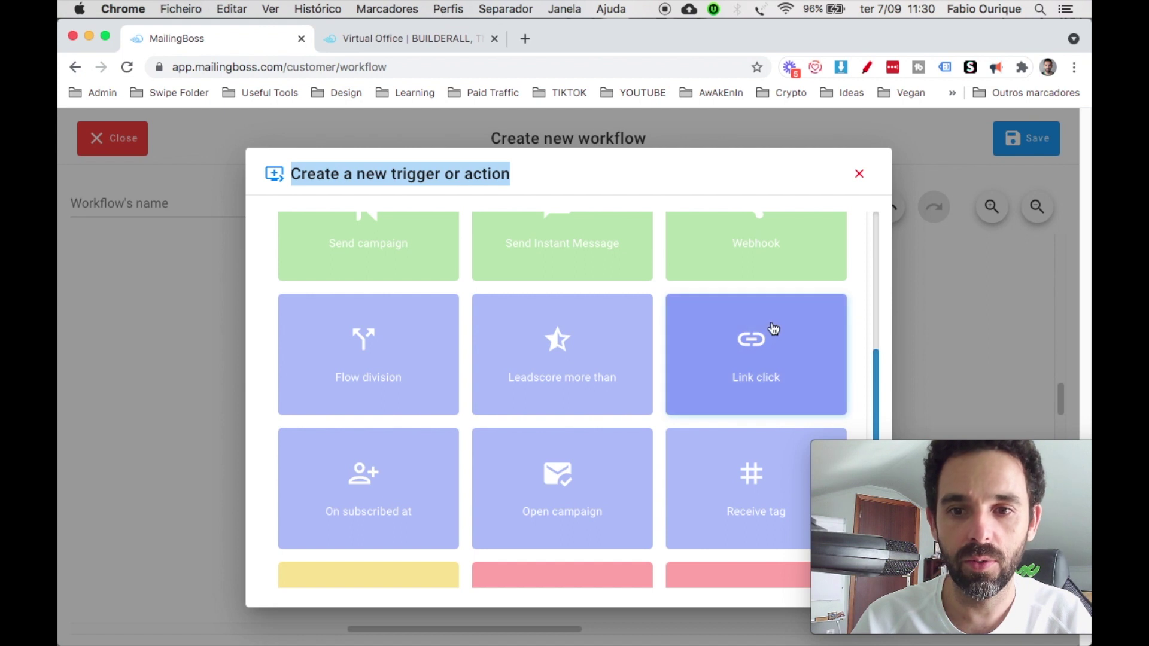
pyautogui.scroll(1, 643, 358)
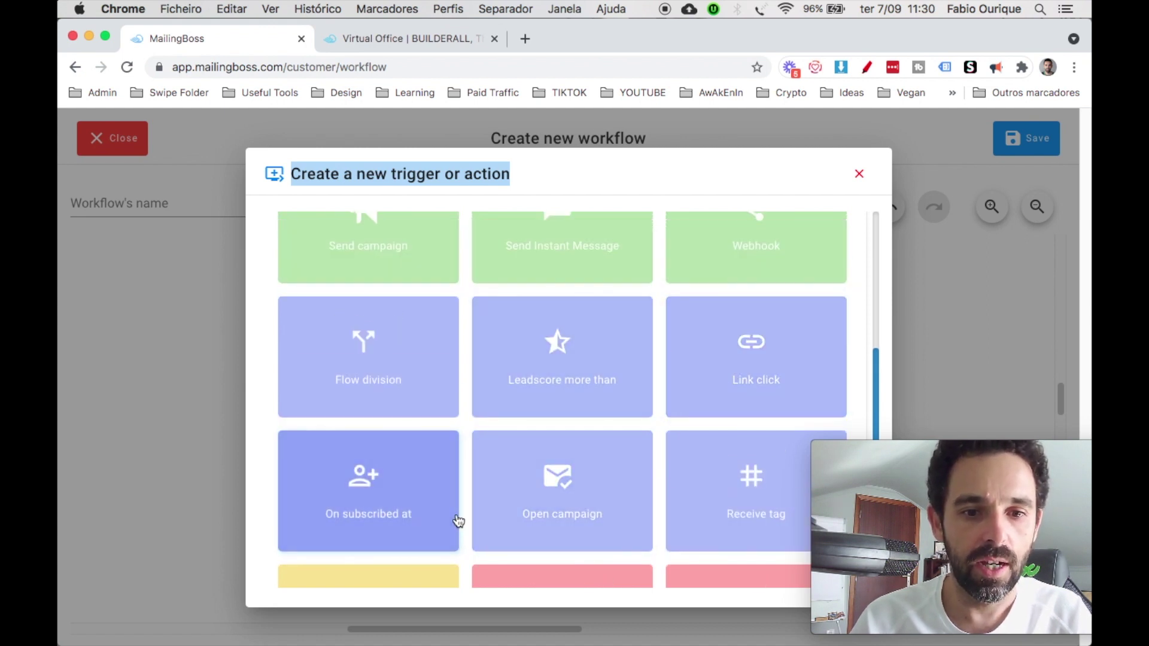
pyautogui.scroll(-1, 458, 521)
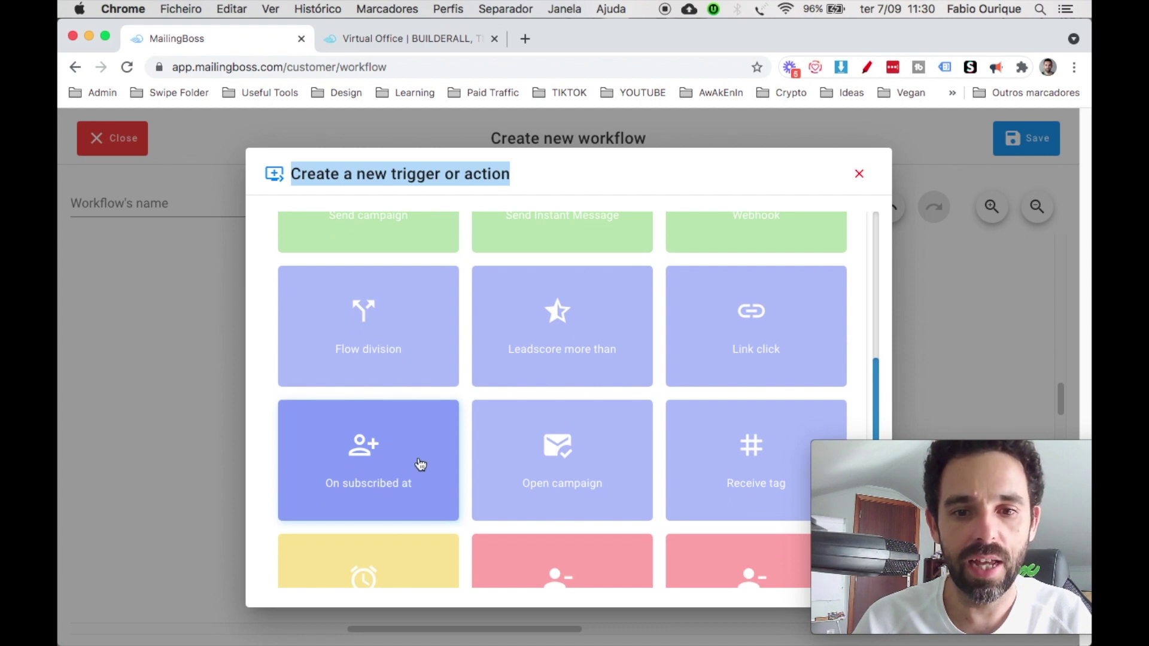
pyautogui.scroll(-1, 396, 429)
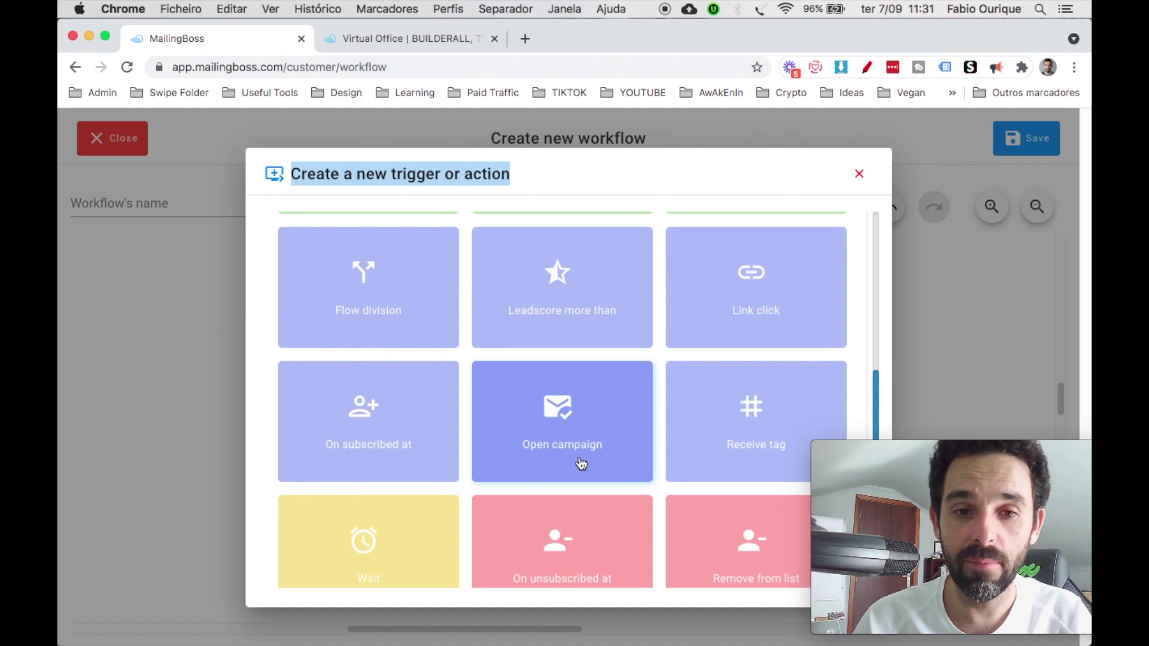
pyautogui.scroll(-2, 580, 464)
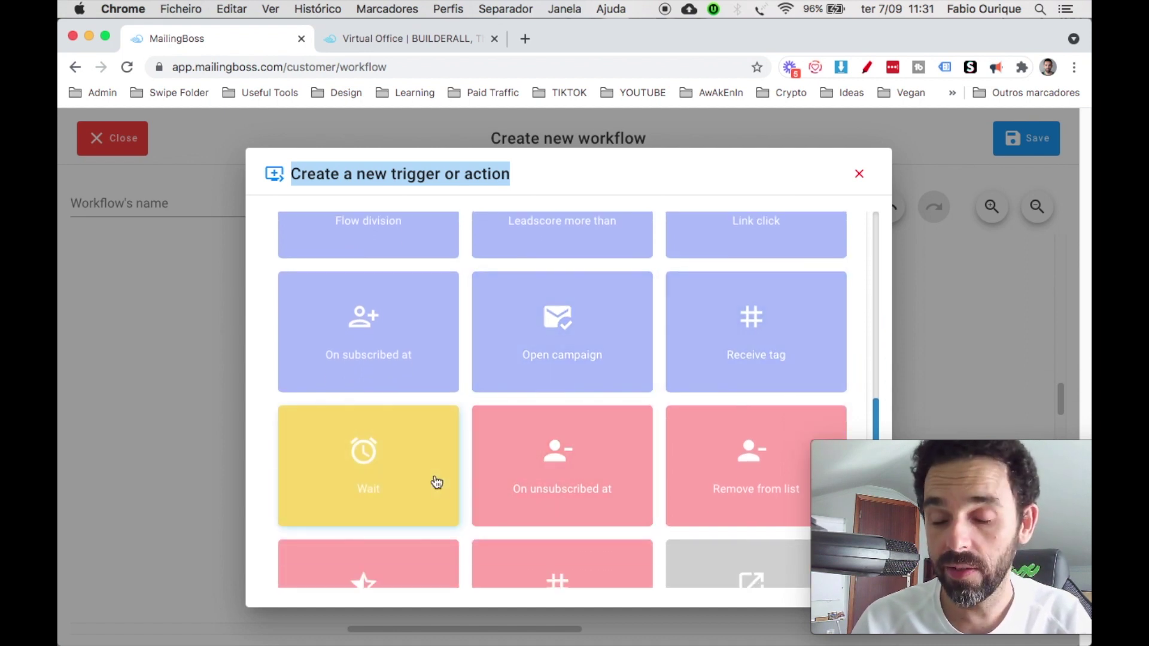
pyautogui.scroll(-1, 436, 482)
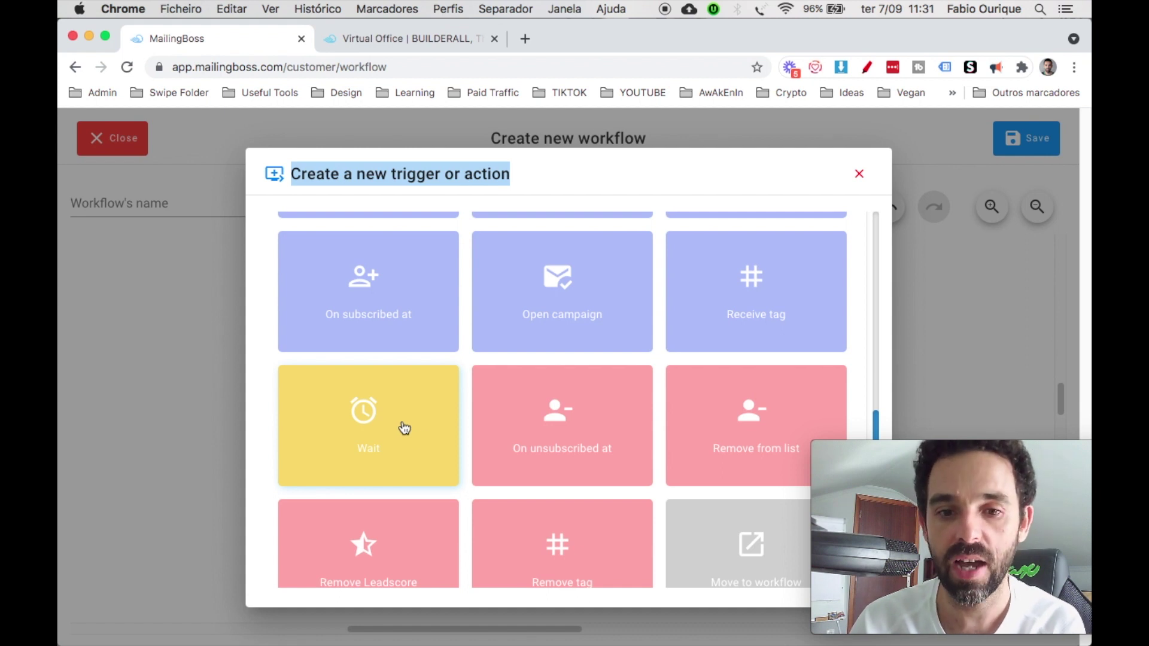
pyautogui.scroll(-1, 483, 425)
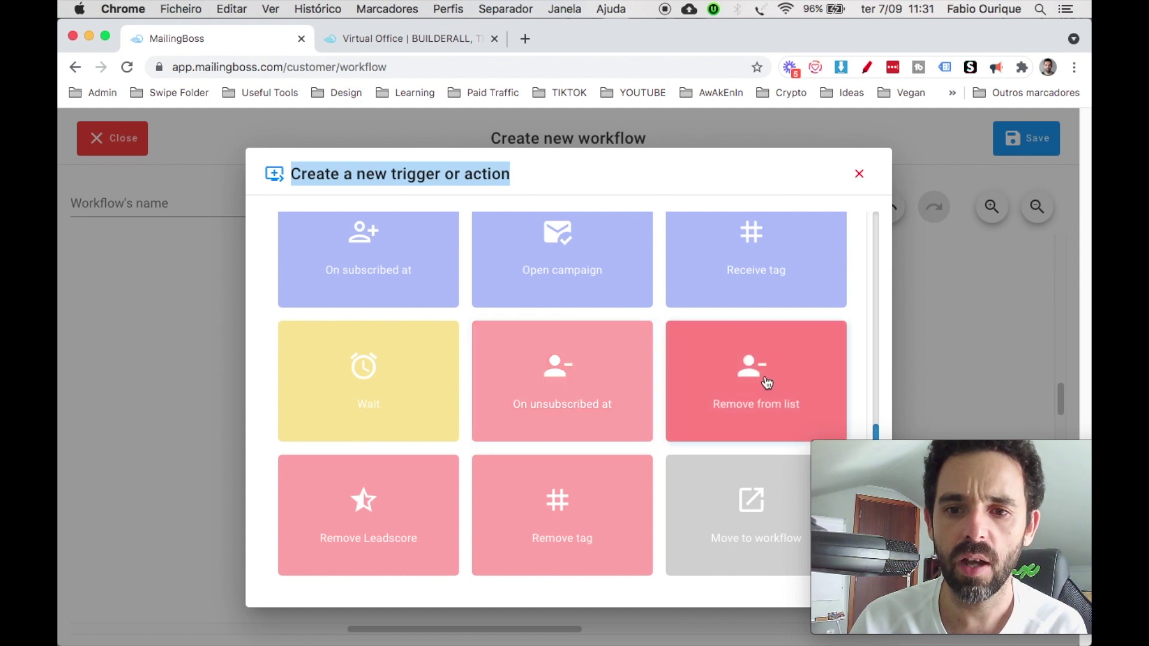
pyautogui.scroll(-2, 598, 419)
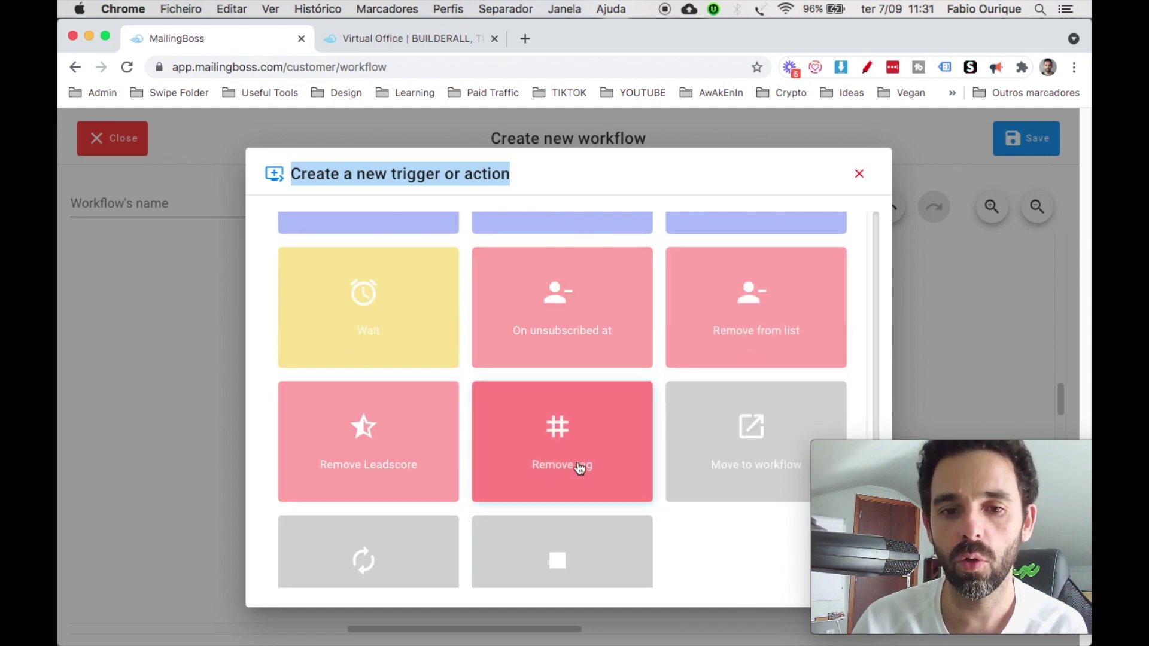
pyautogui.scroll(-2, 607, 466)
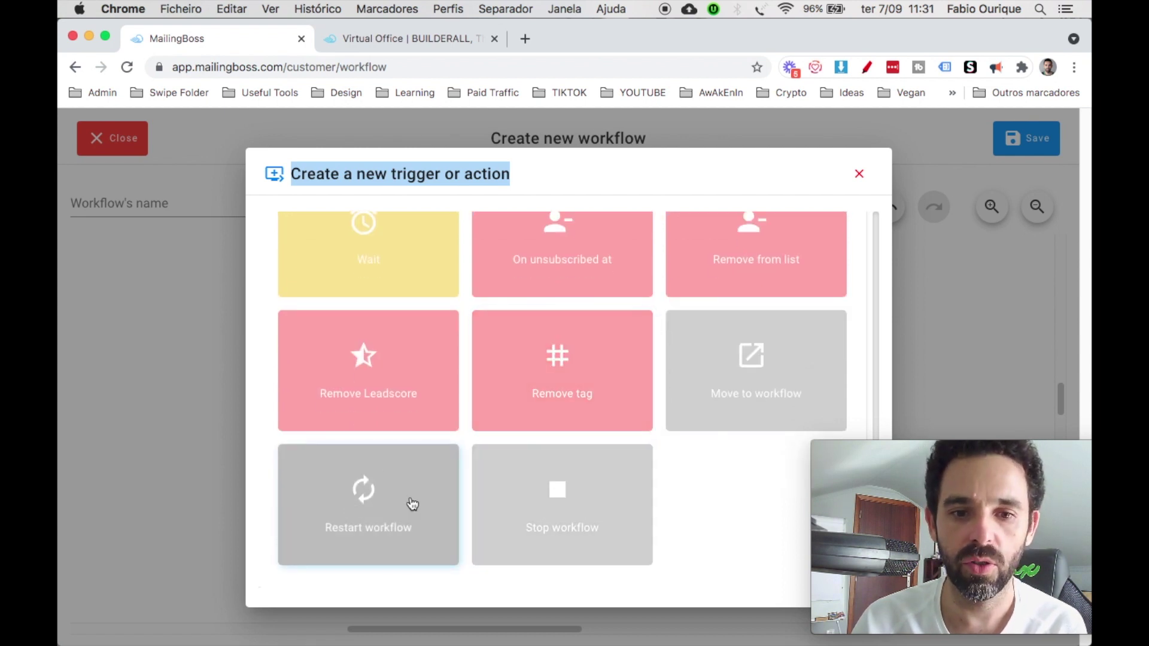
# Add a Copy to list action under the Join workflow block, targeting E-mail Marketing List, and save it.
pyautogui.scroll(15, 771, 413)
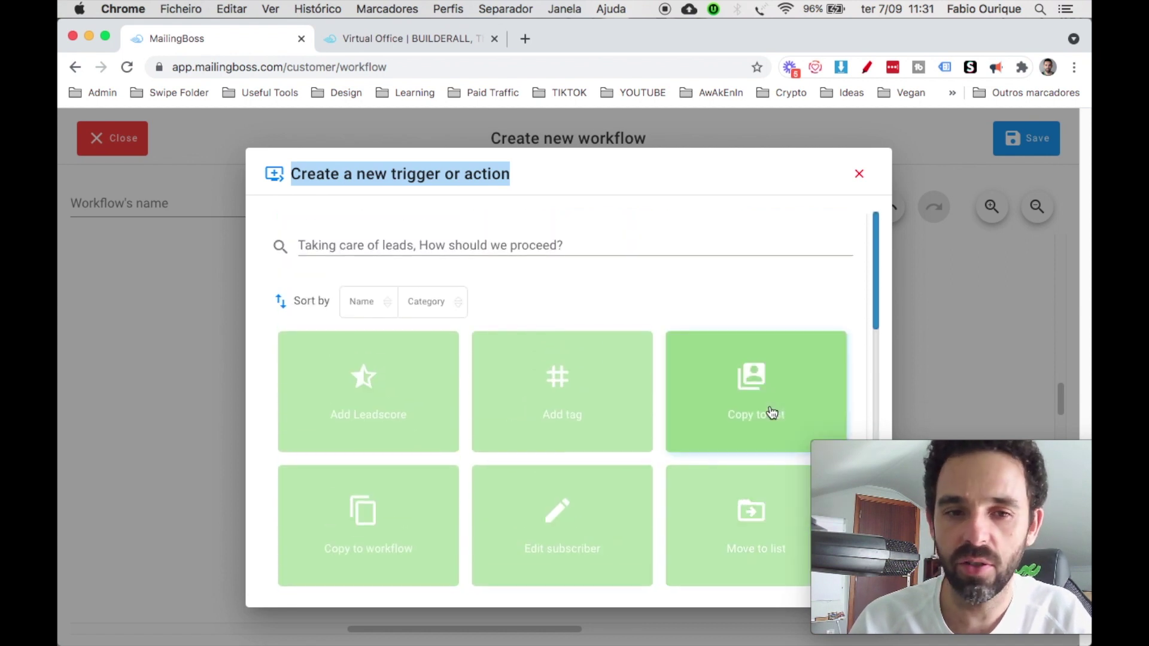
pyautogui.scroll(-3, 772, 413)
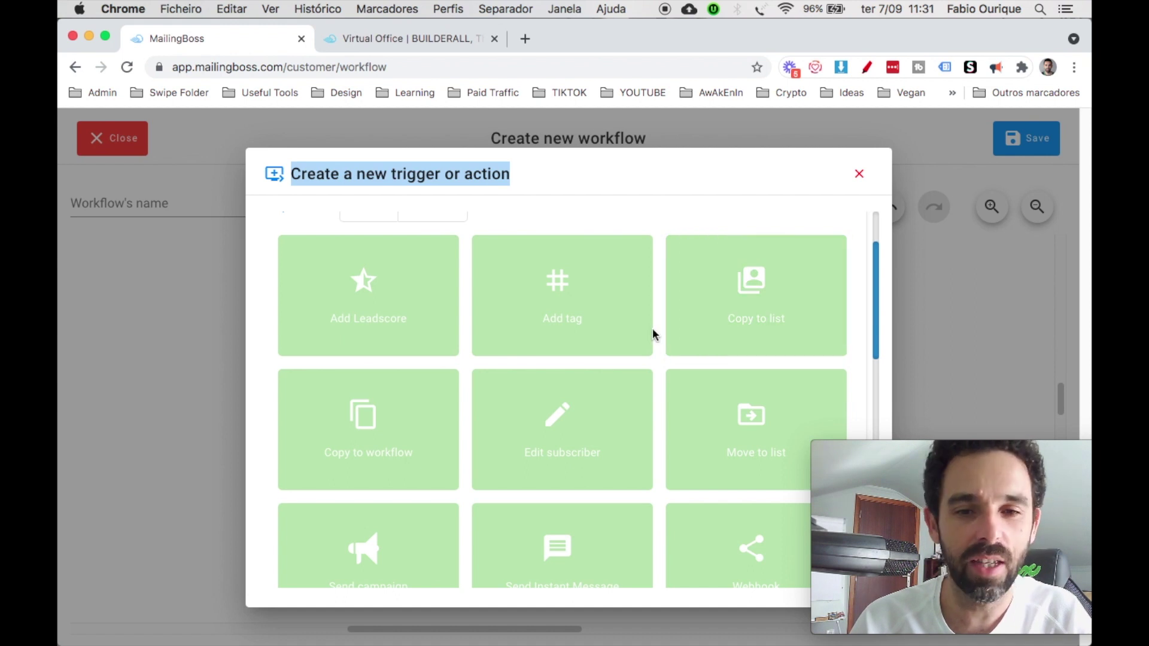
pyautogui.scroll(-2, 652, 328)
pyautogui.scroll(3, 652, 328)
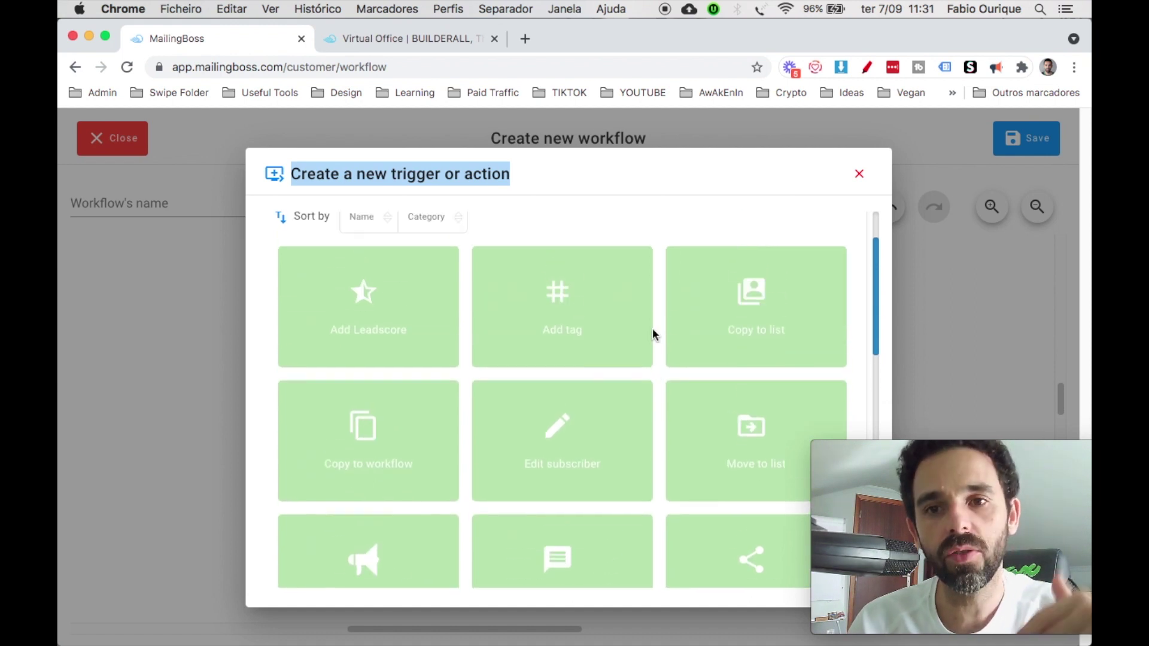
pyautogui.scroll(1, 758, 358)
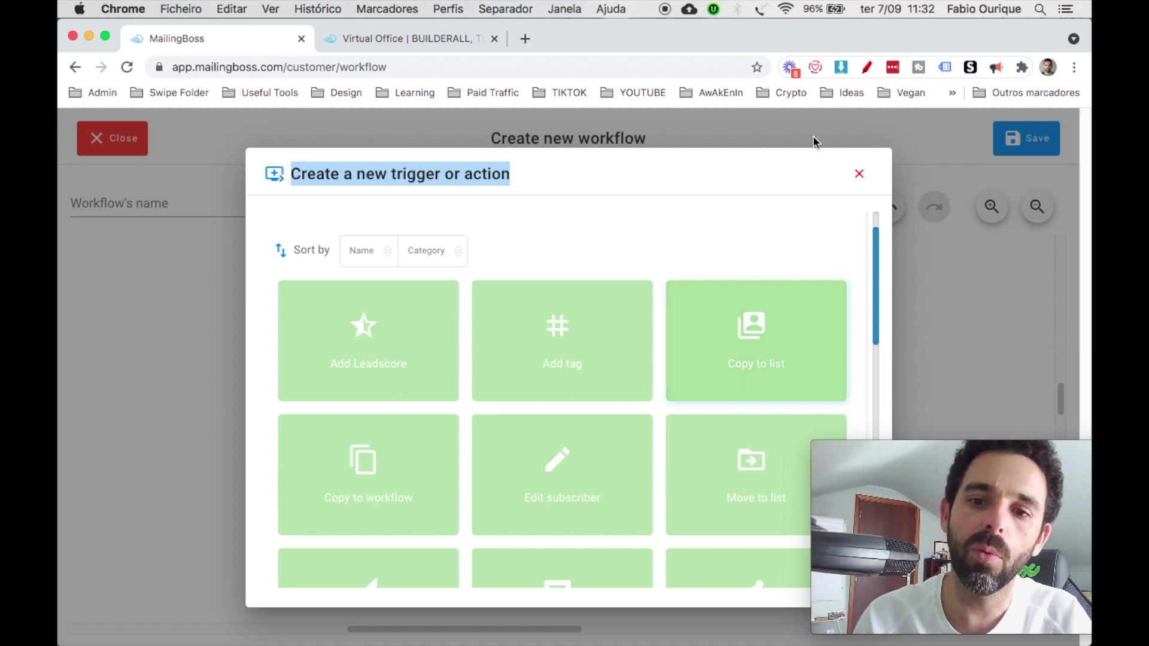
pyautogui.scroll(-1, 778, 341)
pyautogui.click(784, 317)
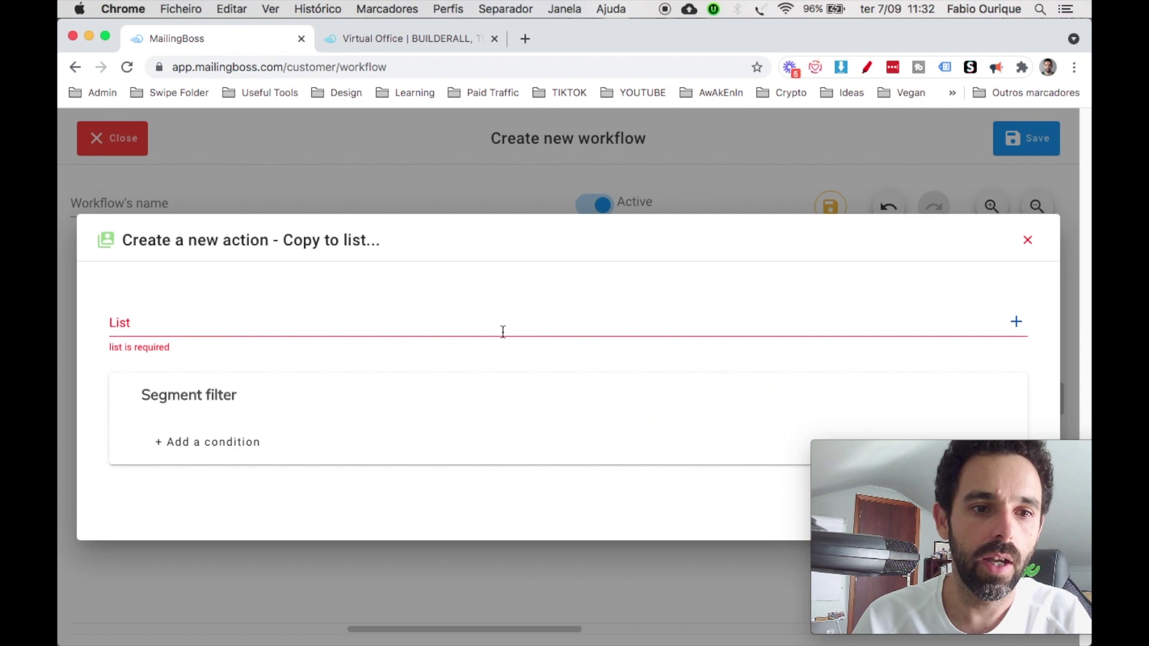
pyautogui.click(501, 331)
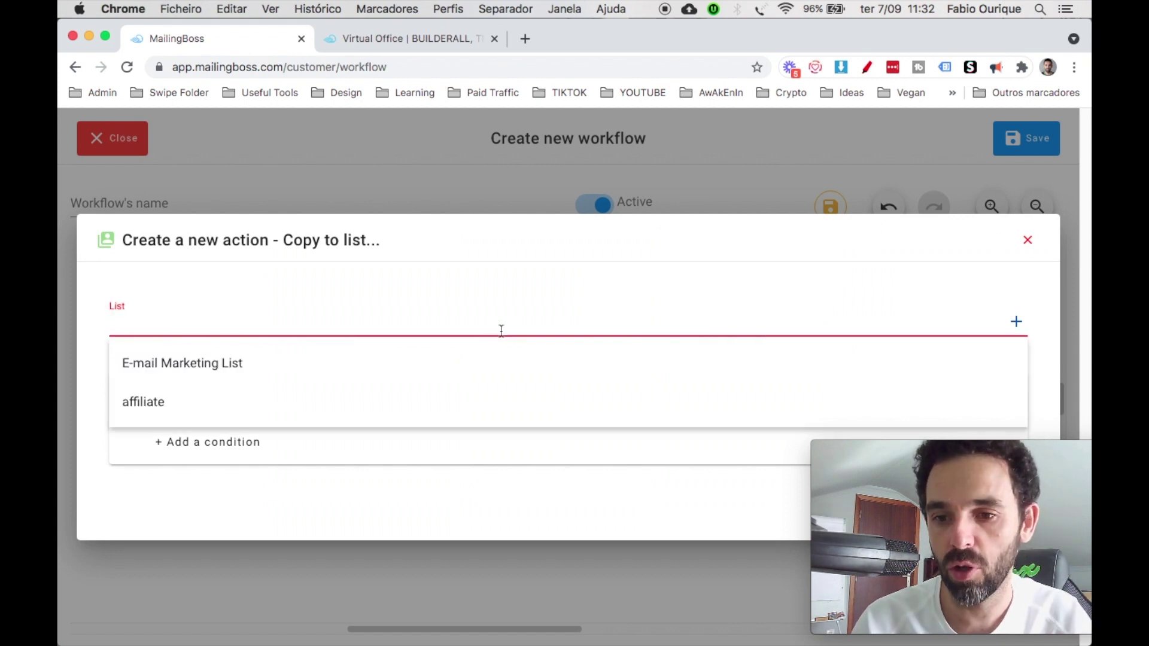
pyautogui.click(325, 363)
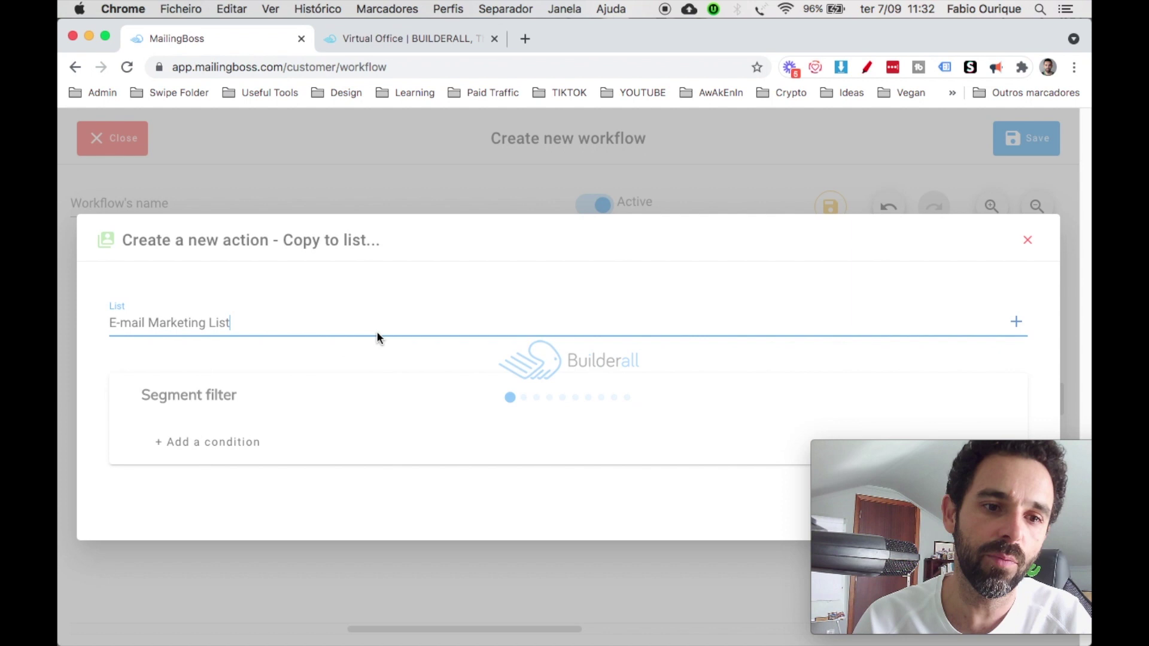
pyautogui.moveTo(1000, 450)
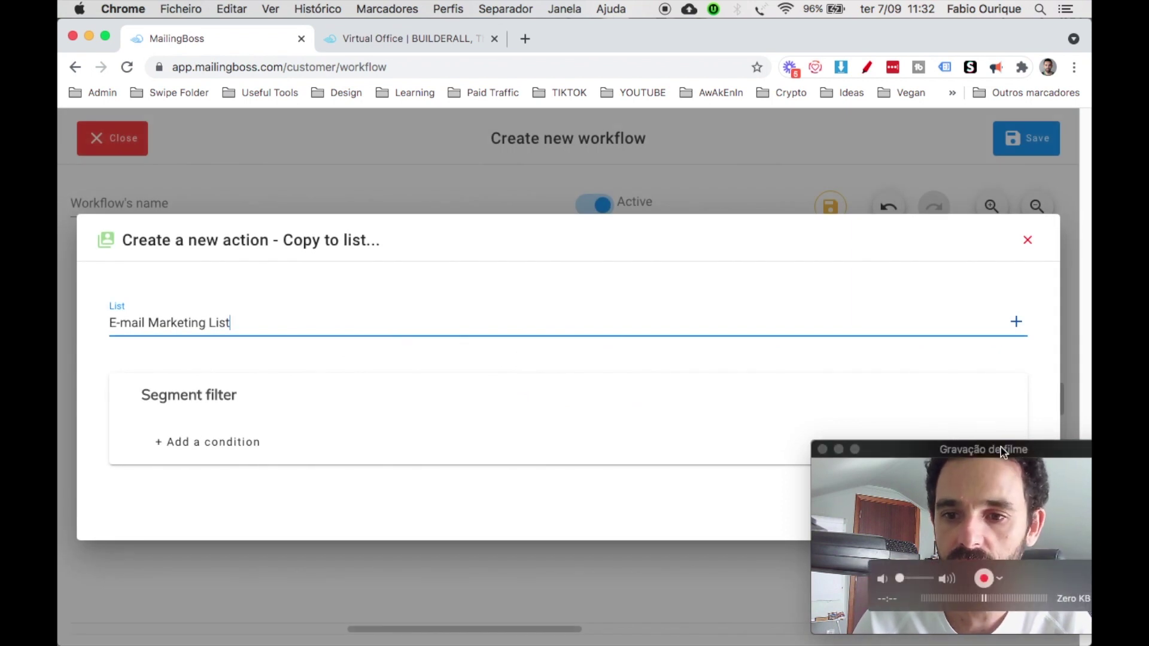
pyautogui.click(987, 492)
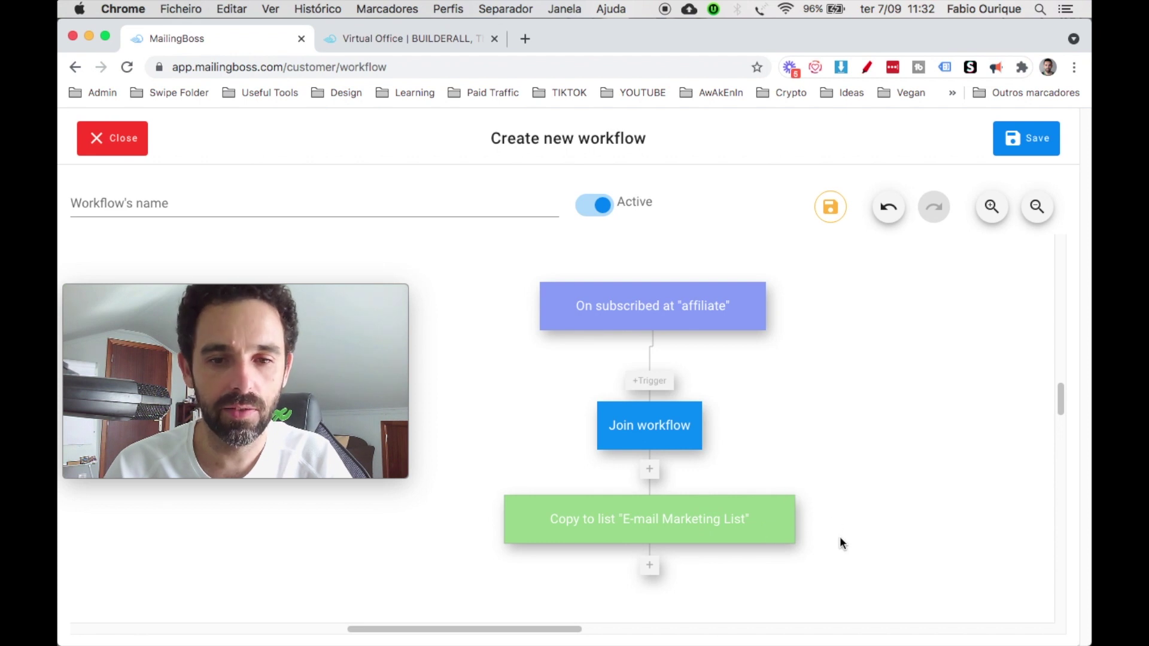
# Open the selection of triggers and actions for a new element below the Copy to list block.
pyautogui.click(651, 568)
pyautogui.moveTo(235, 293); pyautogui.dragTo(859, 397)
pyautogui.click(600, 167)
pyautogui.click(820, 399)
pyautogui.scroll(2, 504, 333)
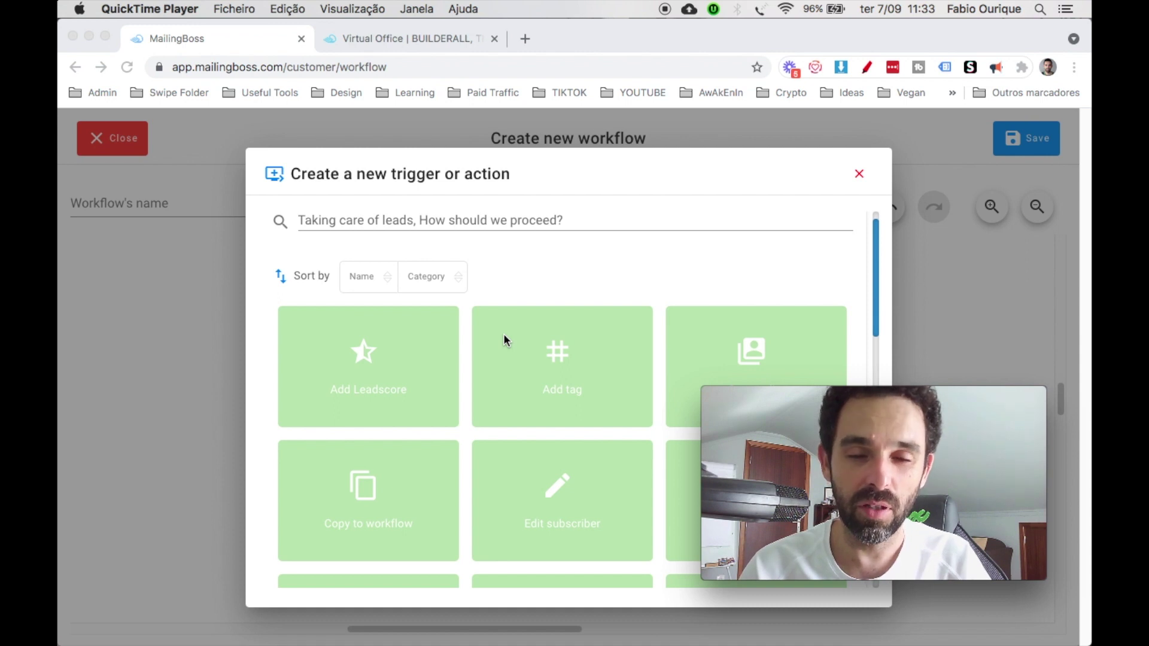
pyautogui.scroll(-3, 504, 333)
pyautogui.scroll(2, 504, 332)
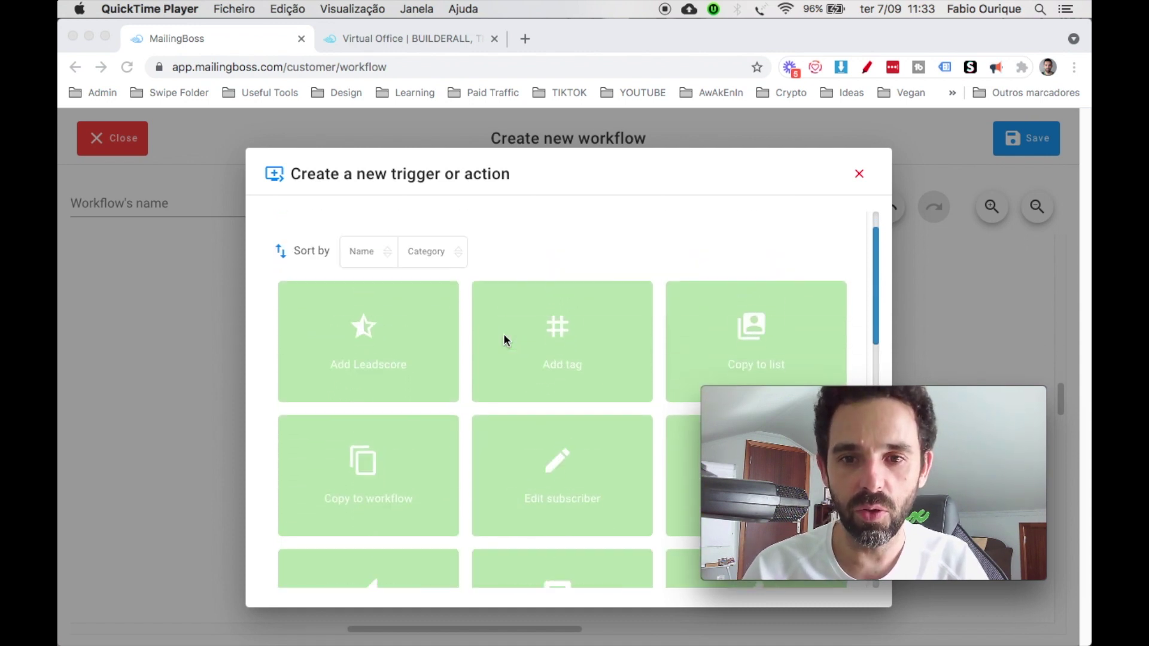
pyautogui.scroll(1, 503, 333)
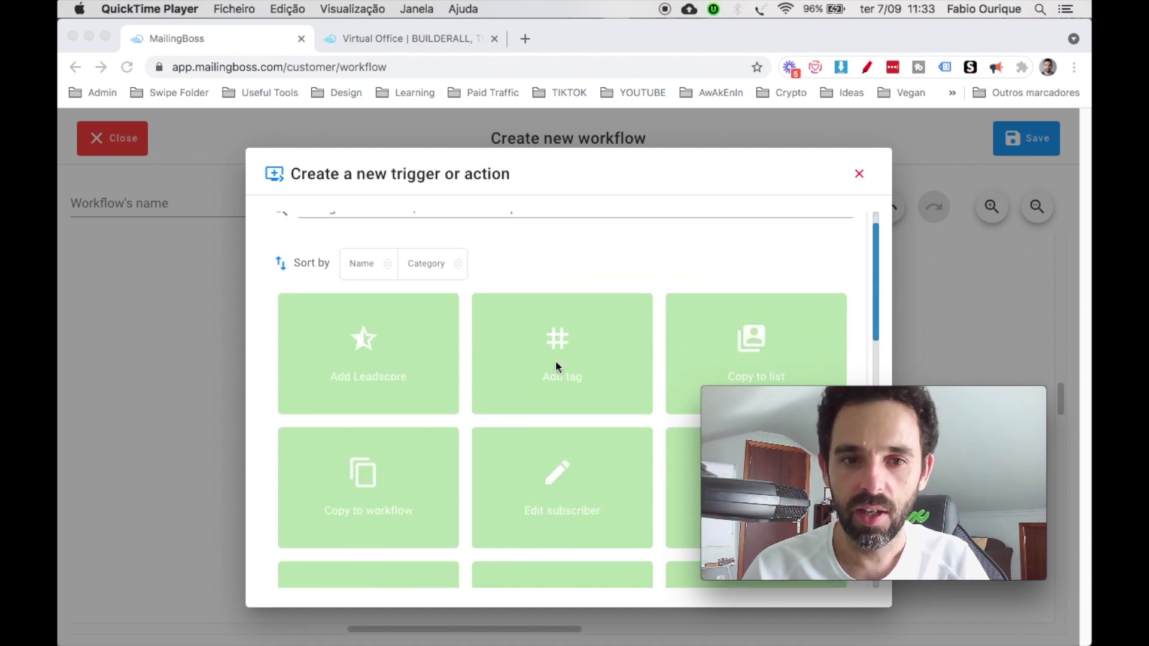
pyautogui.scroll(-3, 555, 360)
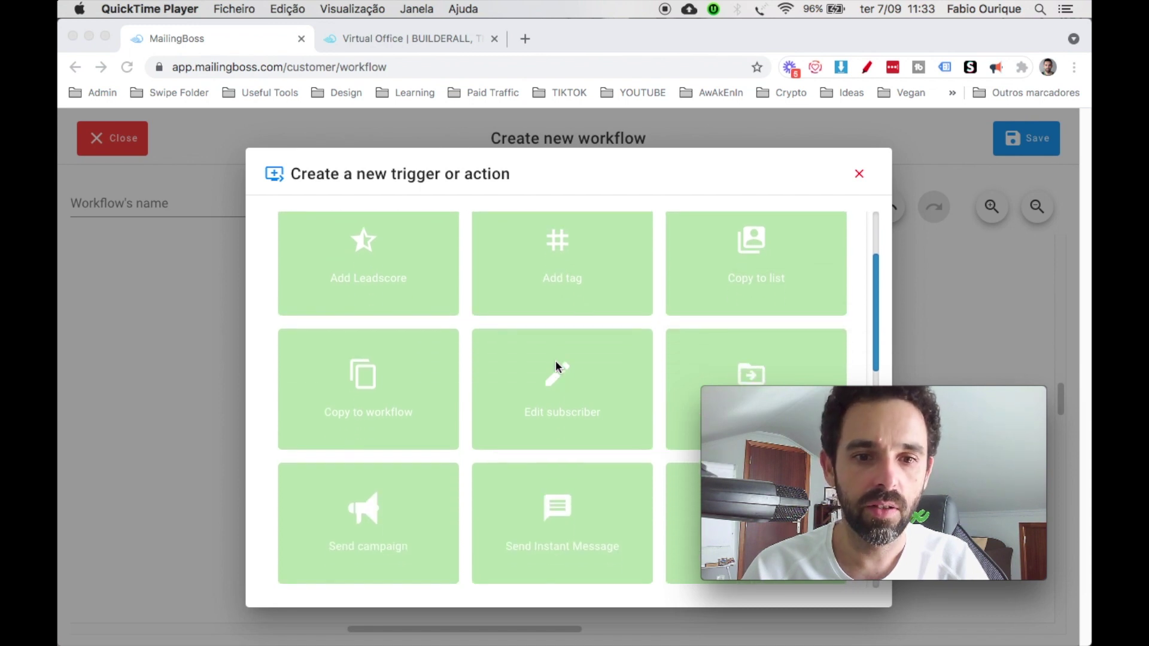
pyautogui.scroll(3, 556, 360)
# Choose the Add tag action, enter the new tag subscribedtoaffiliate, and save it to the workflow.
pyautogui.click(576, 341)
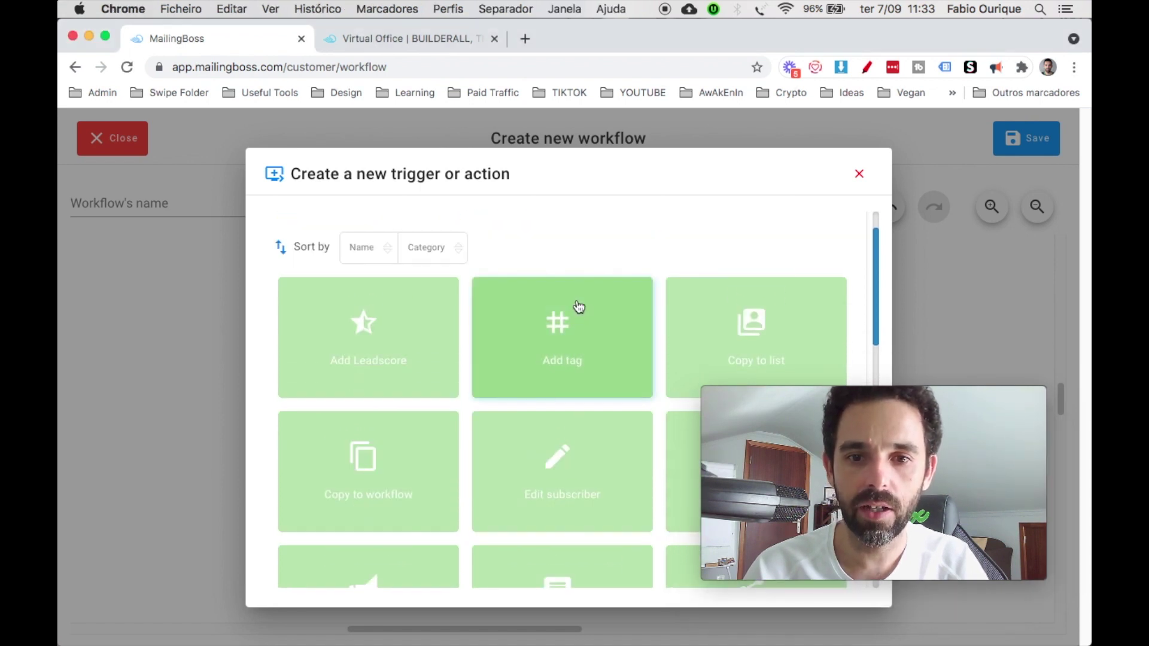
pyautogui.click(569, 329)
pyautogui.click(374, 335)
pyautogui.write('subscribedtoaffiliate')
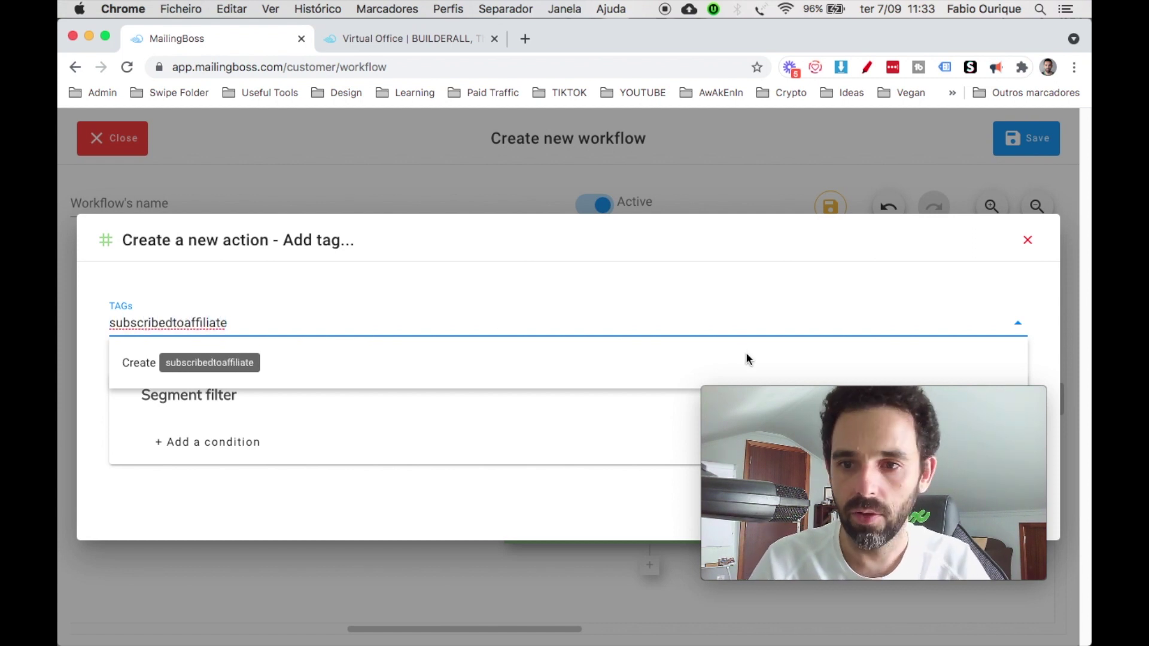
pyautogui.moveTo(835, 397); pyautogui.dragTo(417, 308)
pyautogui.click(1005, 495)
pyautogui.moveTo(516, 302); pyautogui.dragTo(329, 300)
pyautogui.click(884, 461)
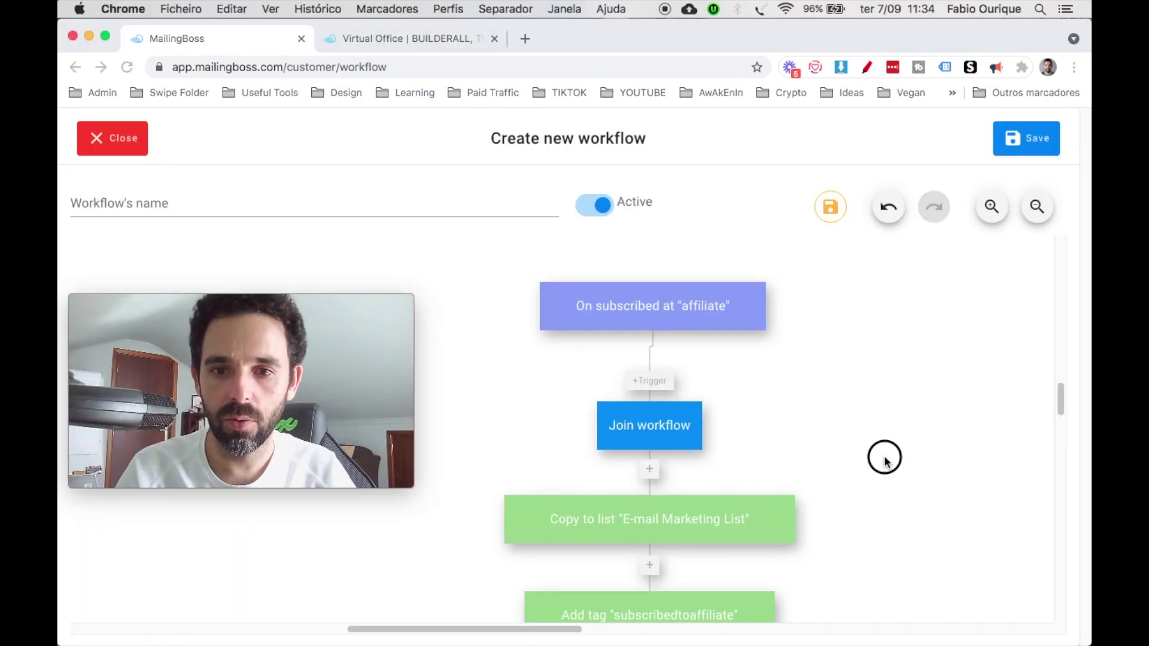
pyautogui.moveTo(754, 536)
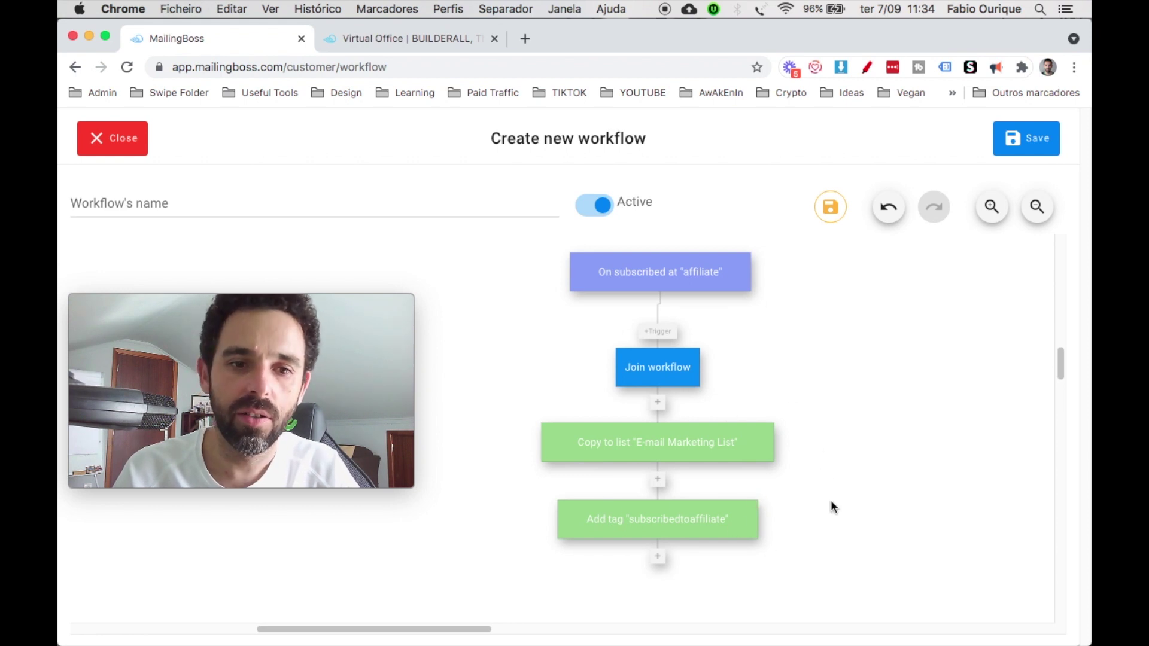
# Name the new workflow myflowformovingsubscriber and save it.
pyautogui.moveTo(700, 518)
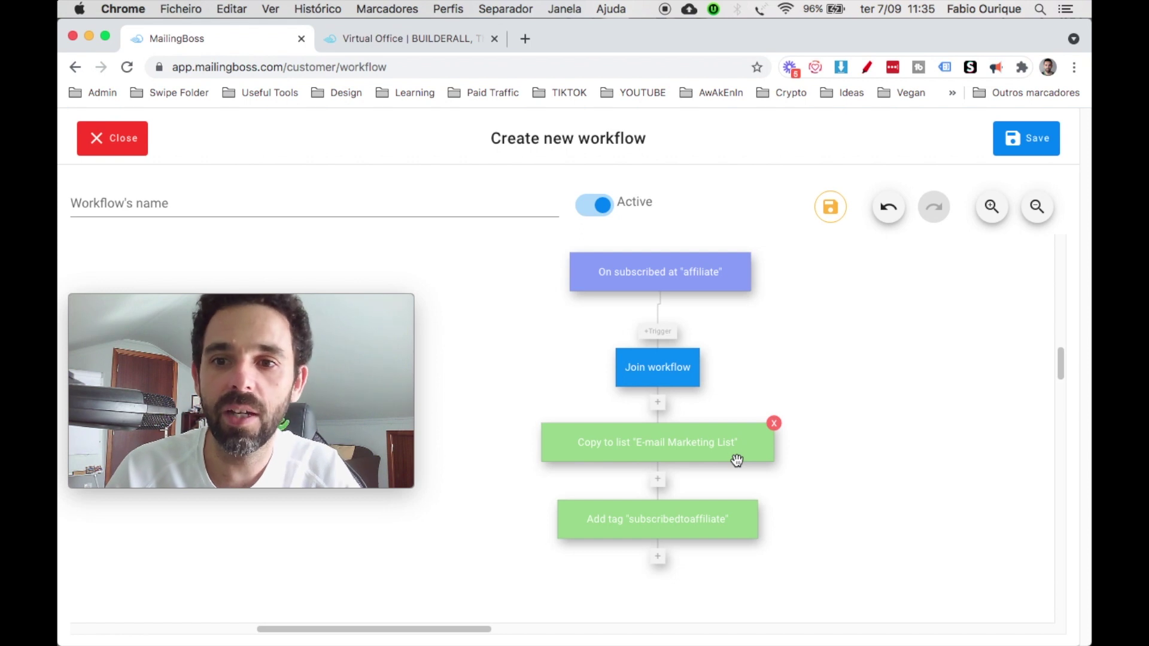
pyautogui.click(188, 200)
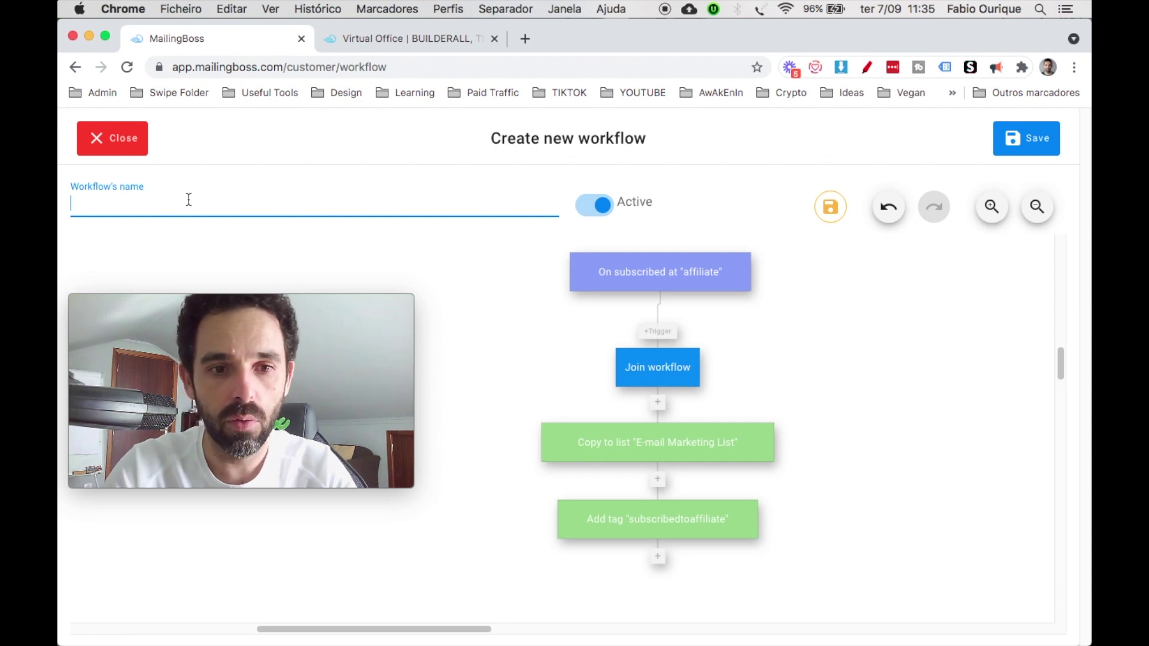
pyautogui.write('f')
pyautogui.press('BackSpace')
pyautogui.write('myflowfor')
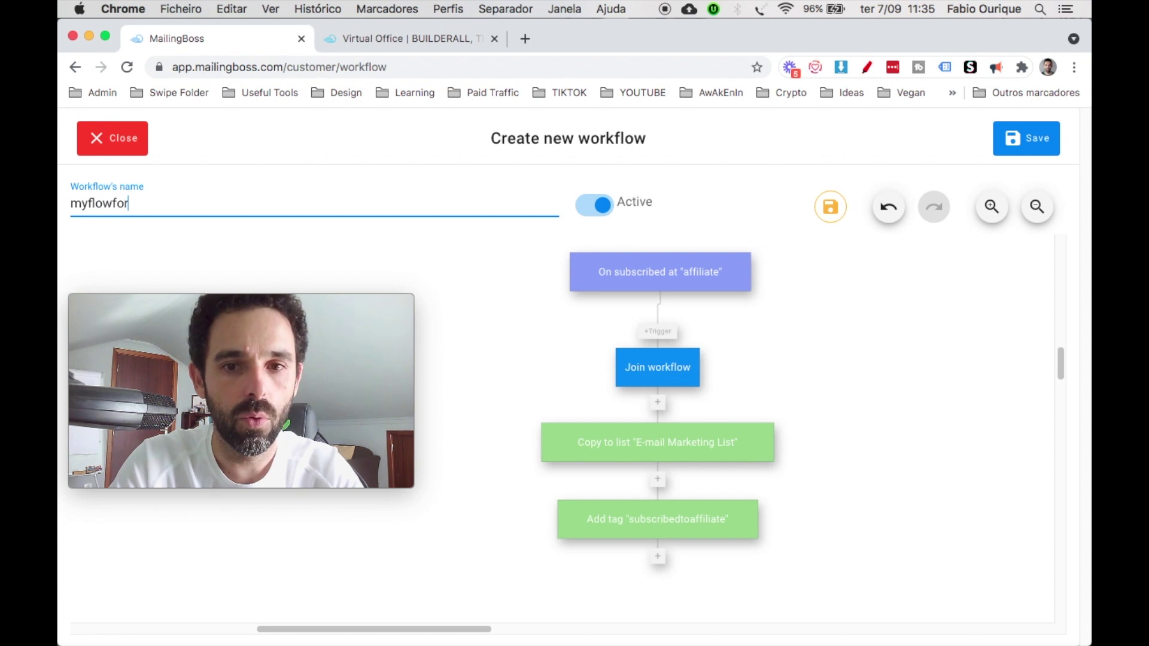
pyautogui.write('movingsubscriber')
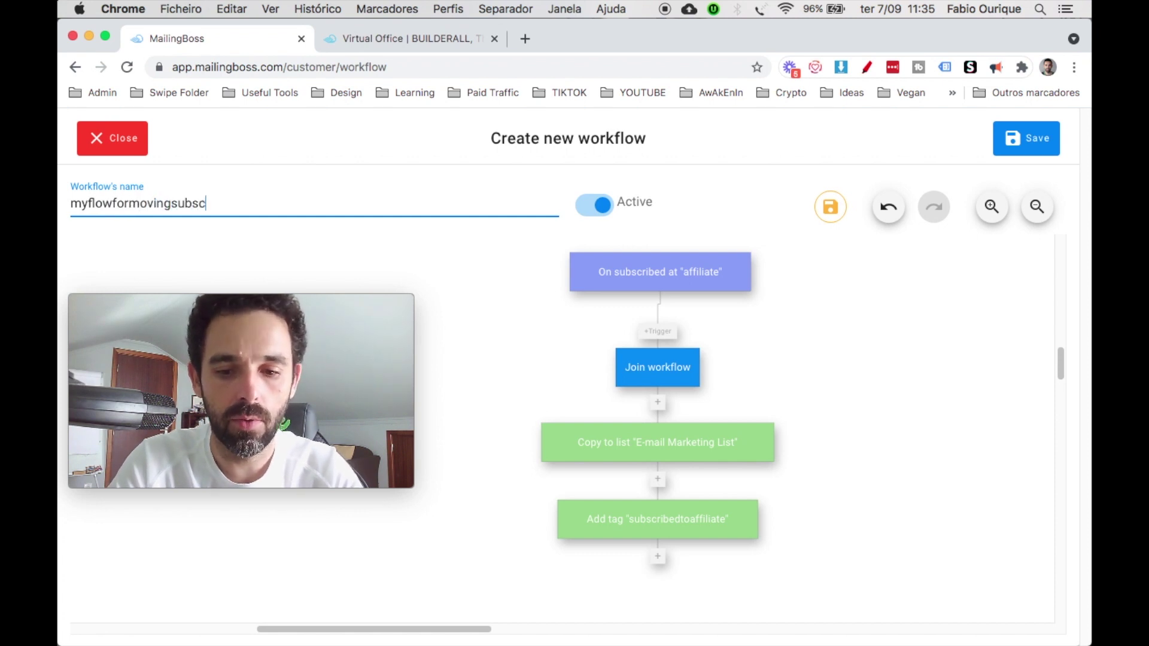
pyautogui.click(1010, 137)
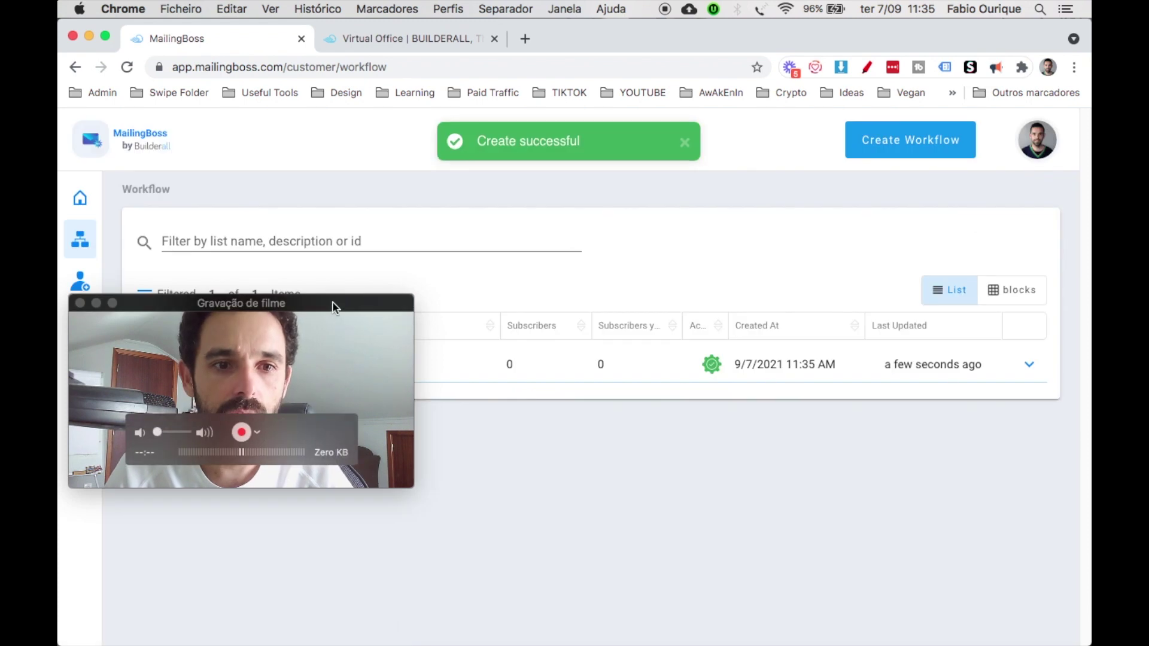
# Examine the triggers and actions in the automations list of myflowformovingsubscriber, and return to the workflow overview.
pyautogui.moveTo(333, 307); pyautogui.dragTo(546, 454)
pyautogui.click(900, 479)
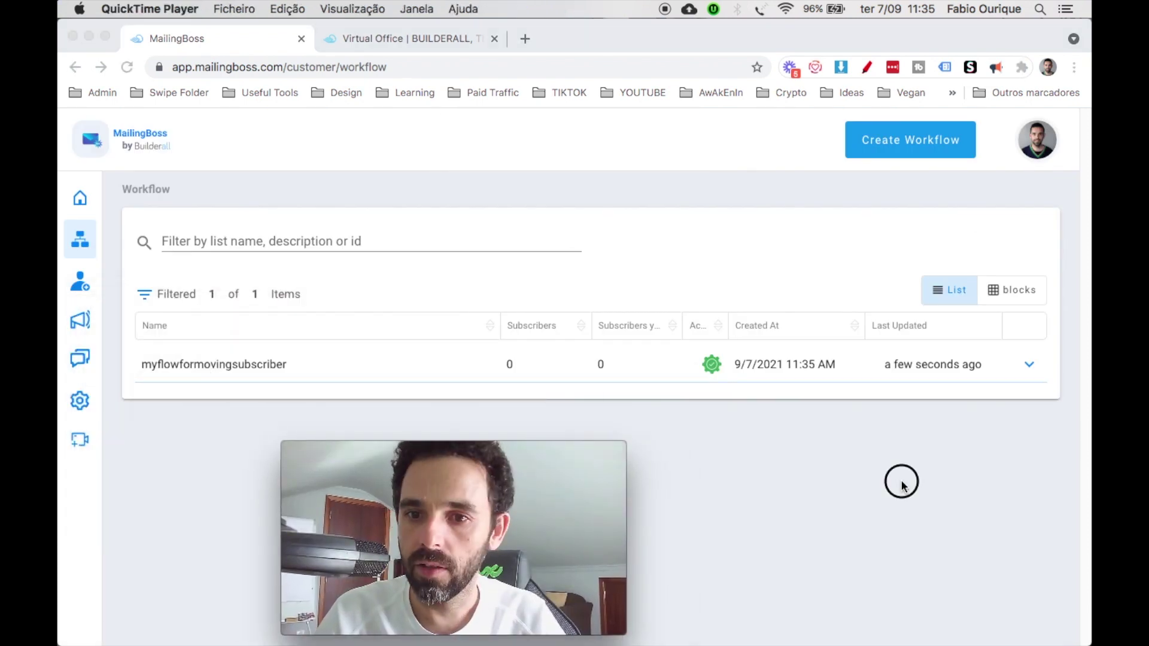
pyautogui.click(1029, 365)
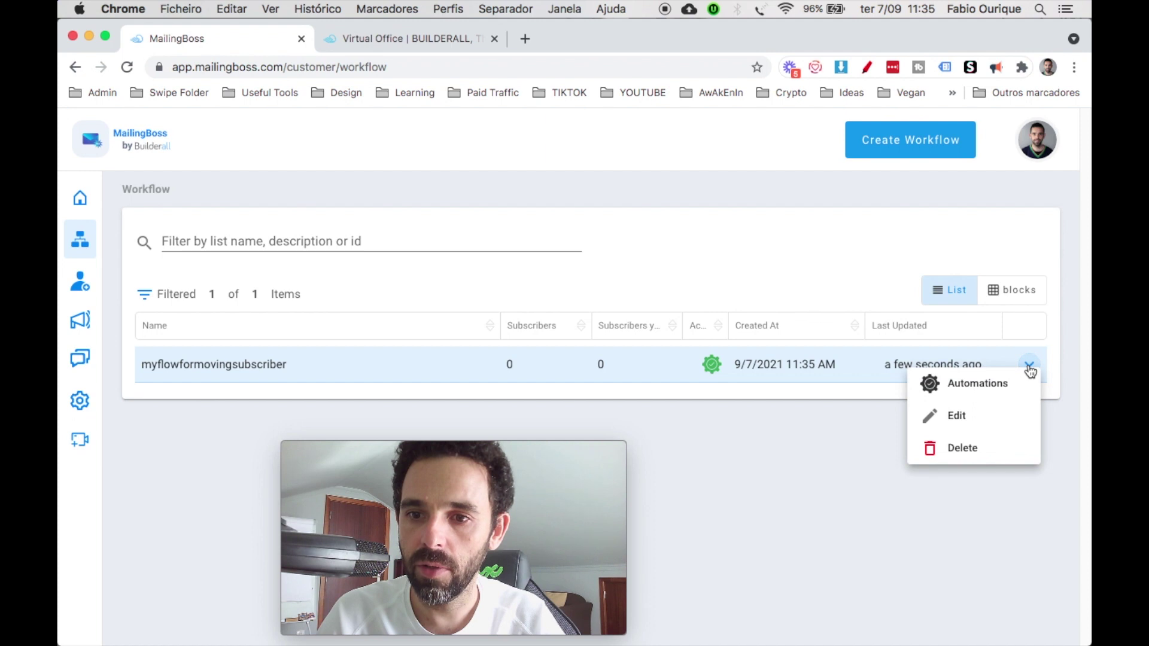
pyautogui.click(975, 376)
pyautogui.click(1037, 370)
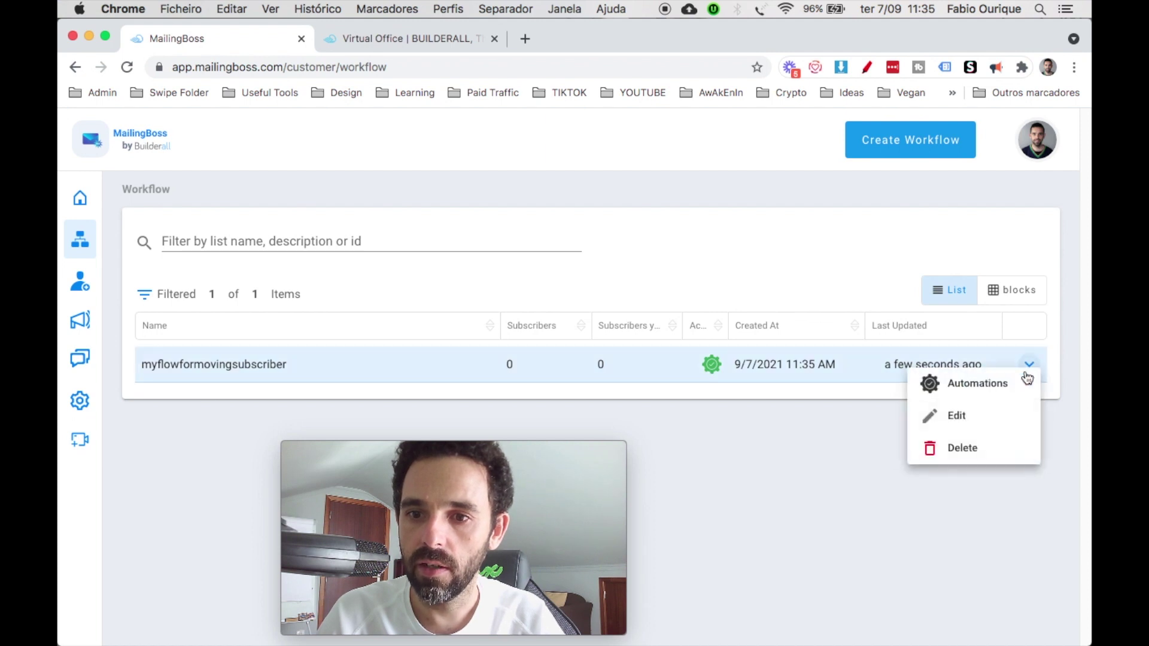
pyautogui.click(951, 375)
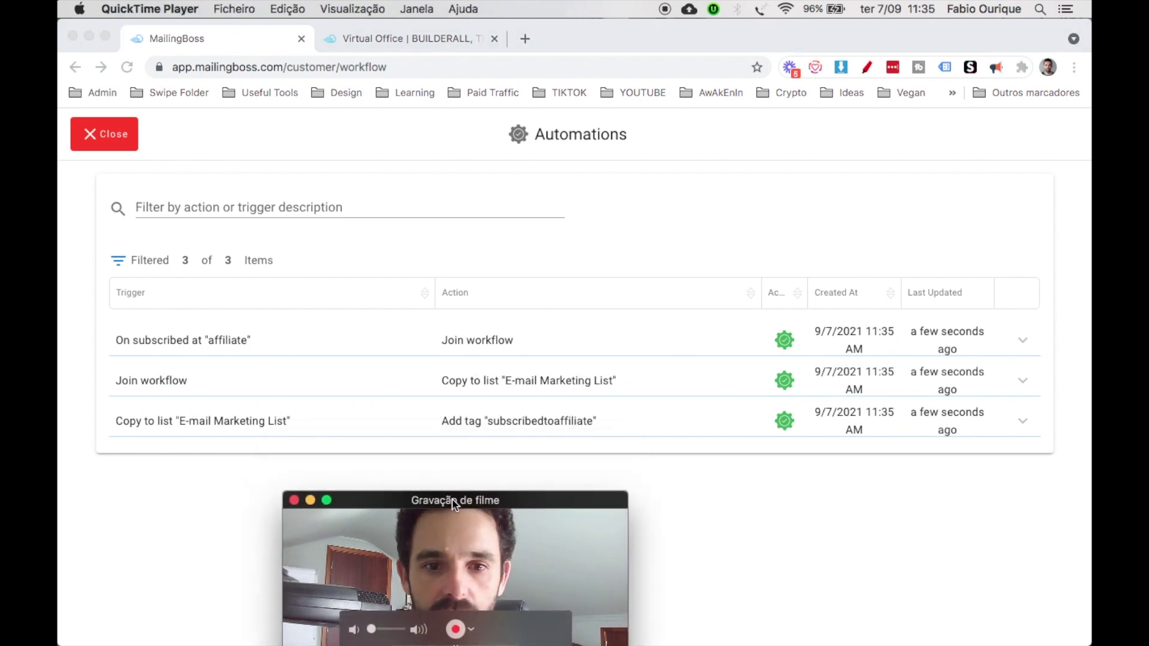
pyautogui.click(397, 283)
pyautogui.press('Escape')
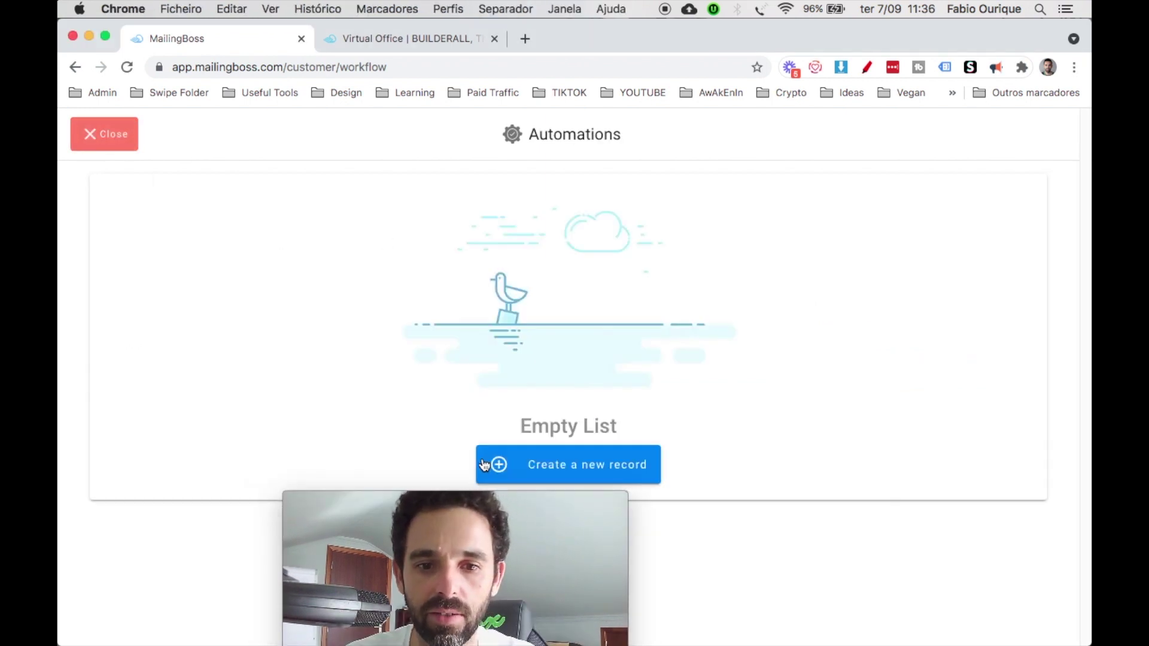
pyautogui.moveTo(508, 515); pyautogui.dragTo(461, 256)
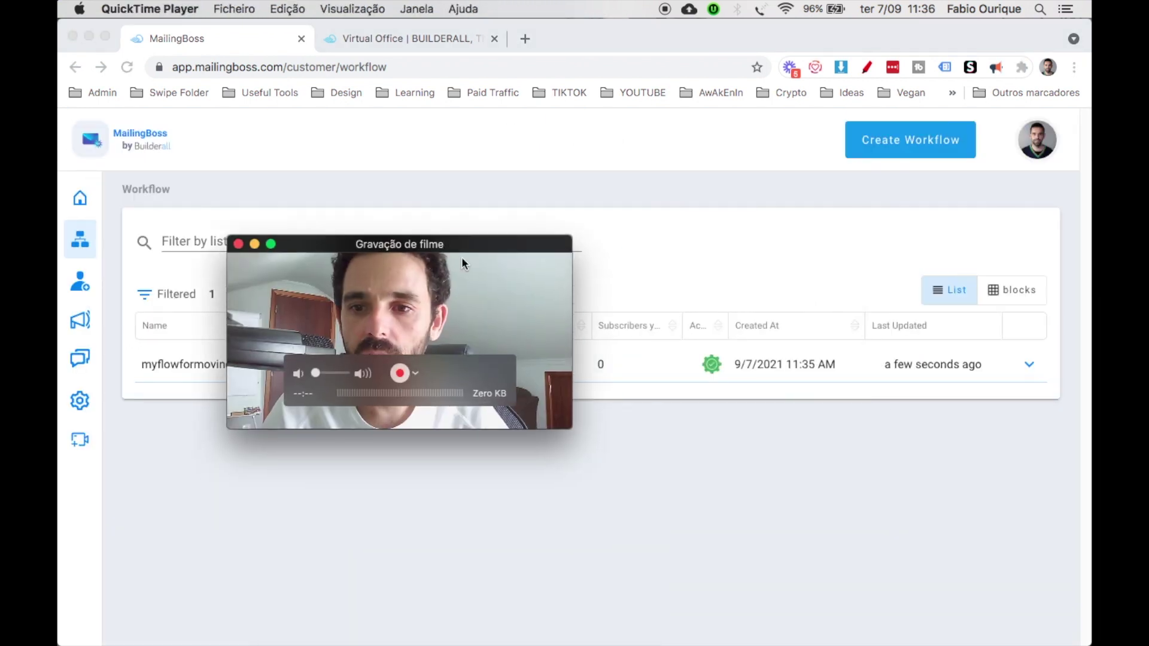
# Open myflowformovingsubscriber for editing to view its flow diagram, and close it without changes.
pyautogui.click(1030, 367)
pyautogui.click(1029, 366)
pyautogui.click(968, 426)
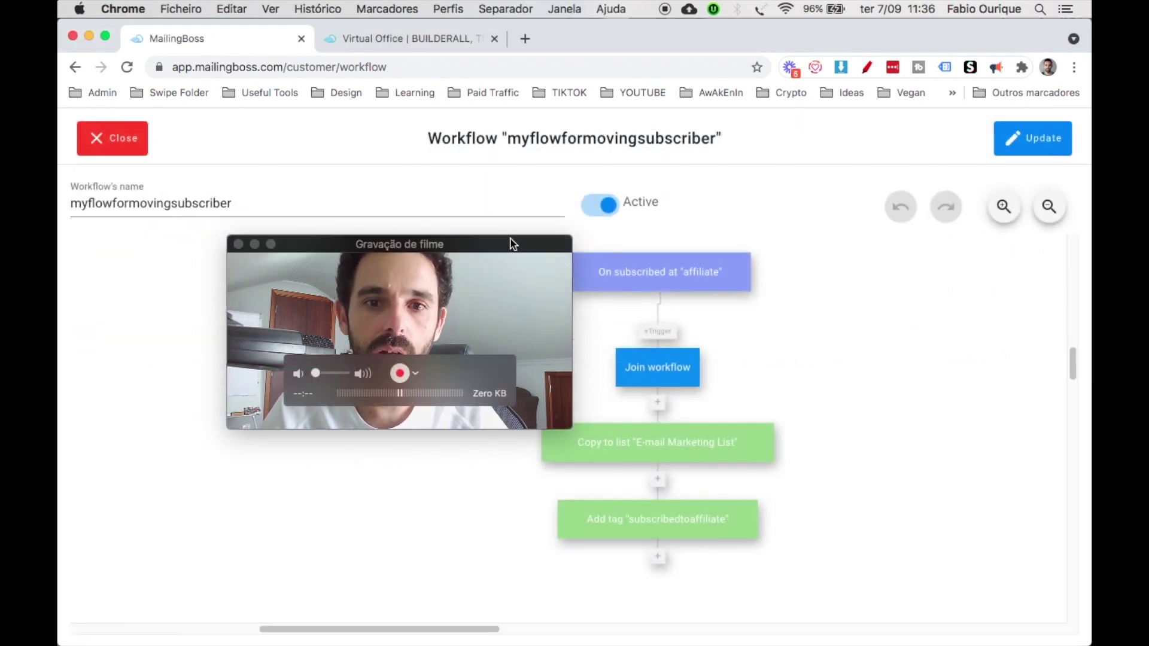
pyautogui.click(117, 139)
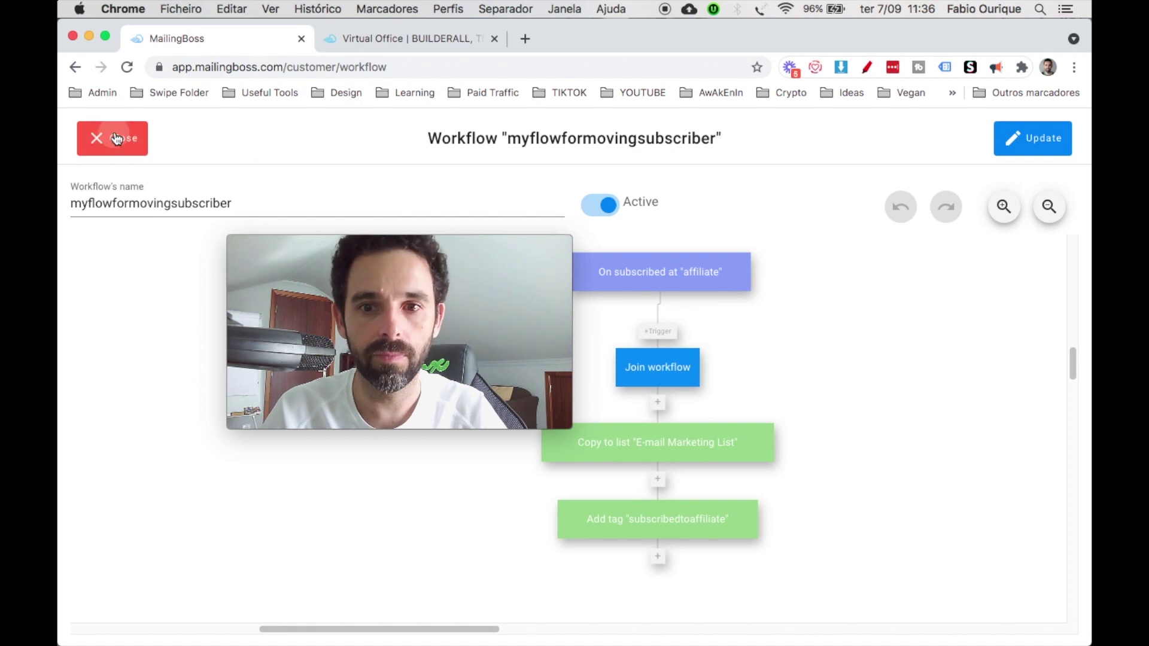
pyautogui.moveTo(452, 252); pyautogui.dragTo(433, 401)
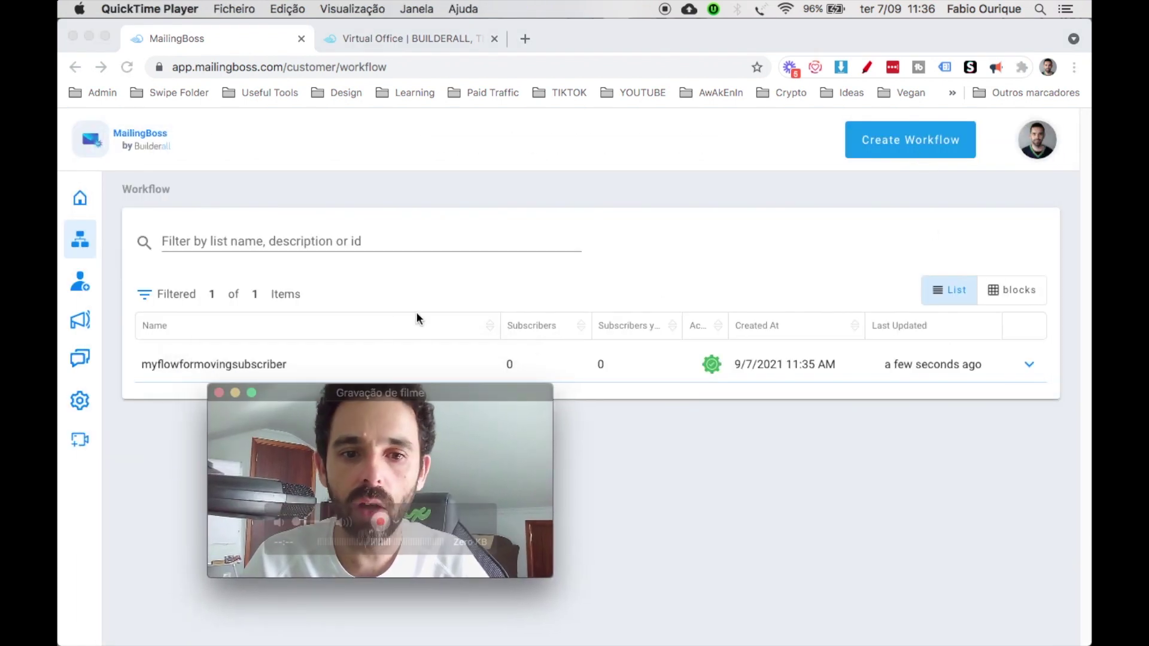
# Start another workflow to review its join triggers, from Link click and On subscribed at to Remove tag, and leave without saving.
pyautogui.click(887, 145)
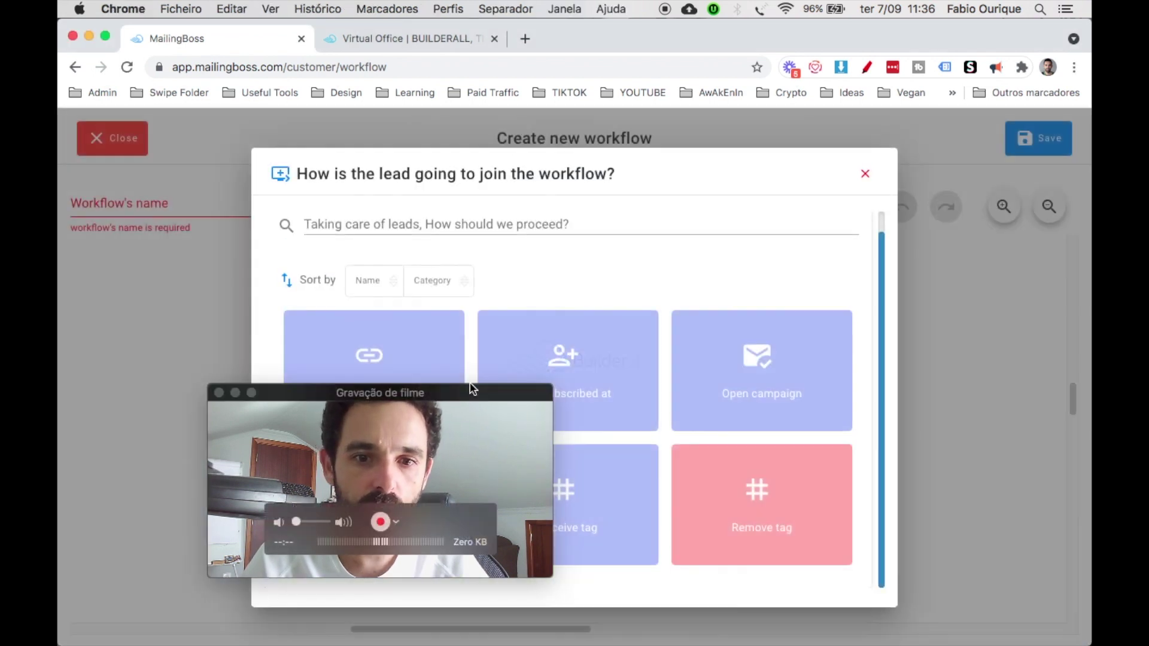
pyautogui.moveTo(473, 390); pyautogui.dragTo(987, 364)
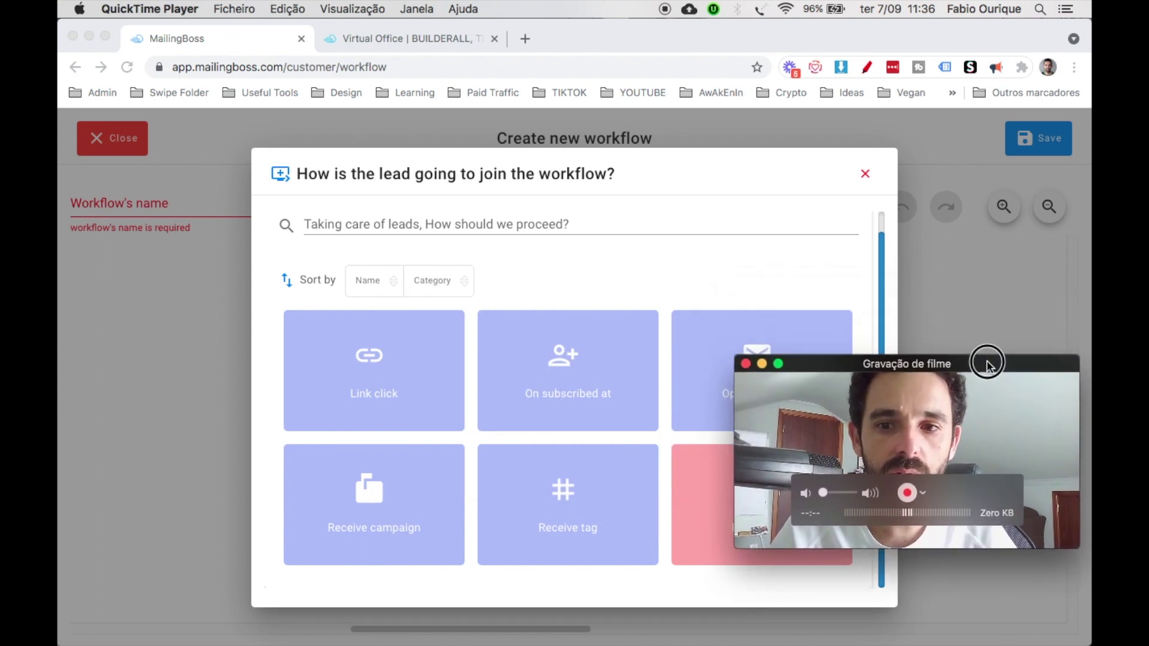
pyautogui.click(731, 231)
pyautogui.moveTo(671, 173); pyautogui.dragTo(539, 172)
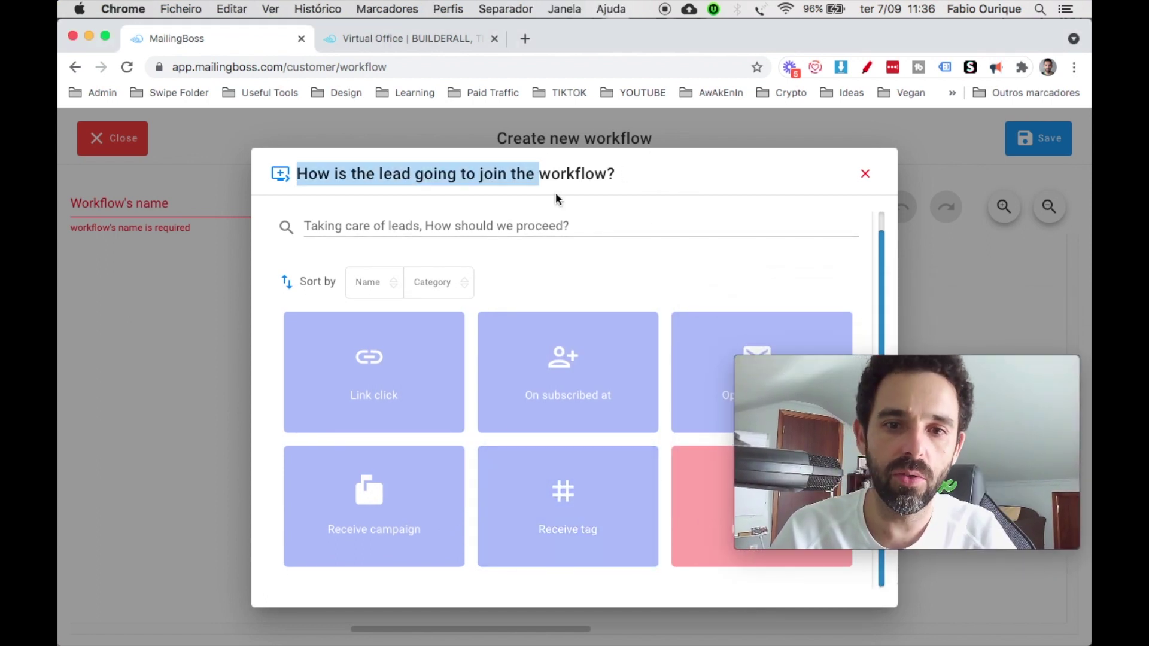
pyautogui.click(657, 274)
pyautogui.moveTo(825, 369)
pyautogui.mouseDown()
pyautogui.moveTo(828, 146)
pyautogui.moveTo(826, 358)
pyautogui.mouseUp()
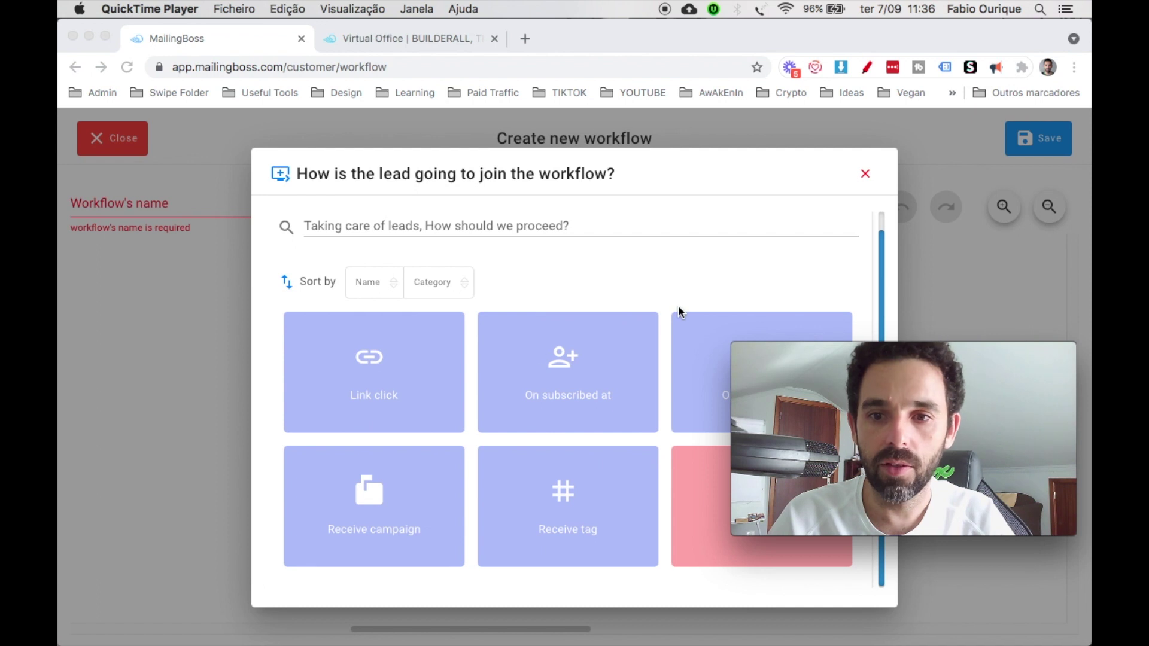
pyautogui.moveTo(913, 384)
pyautogui.moveTo(927, 362); pyautogui.dragTo(909, 139)
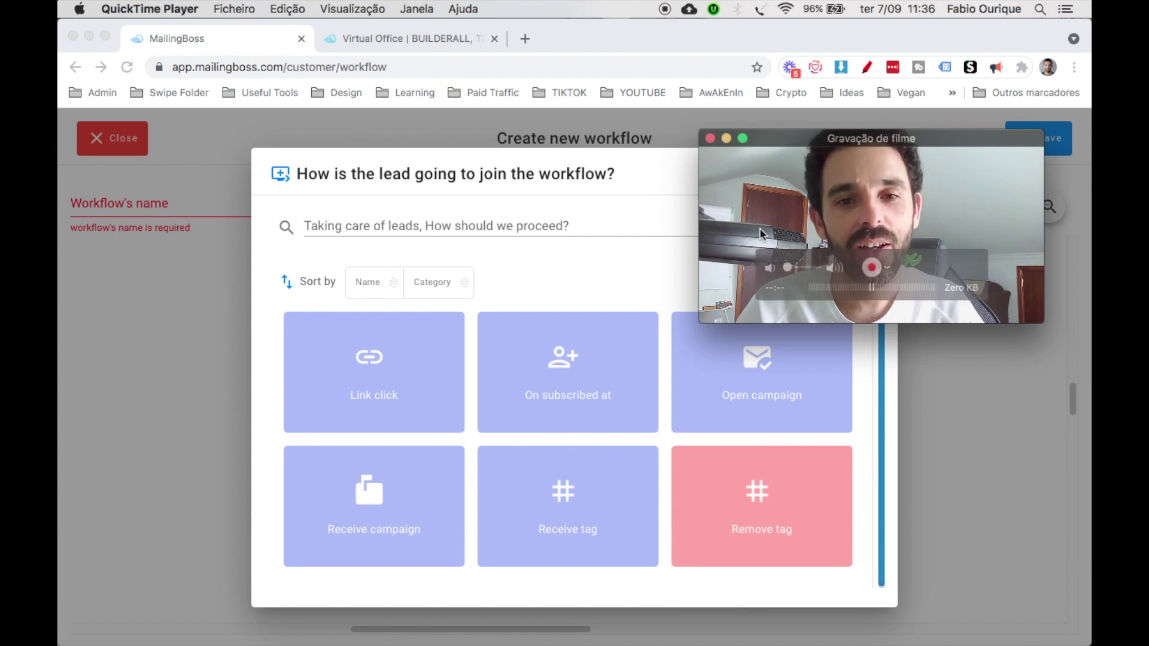
pyautogui.click(575, 297)
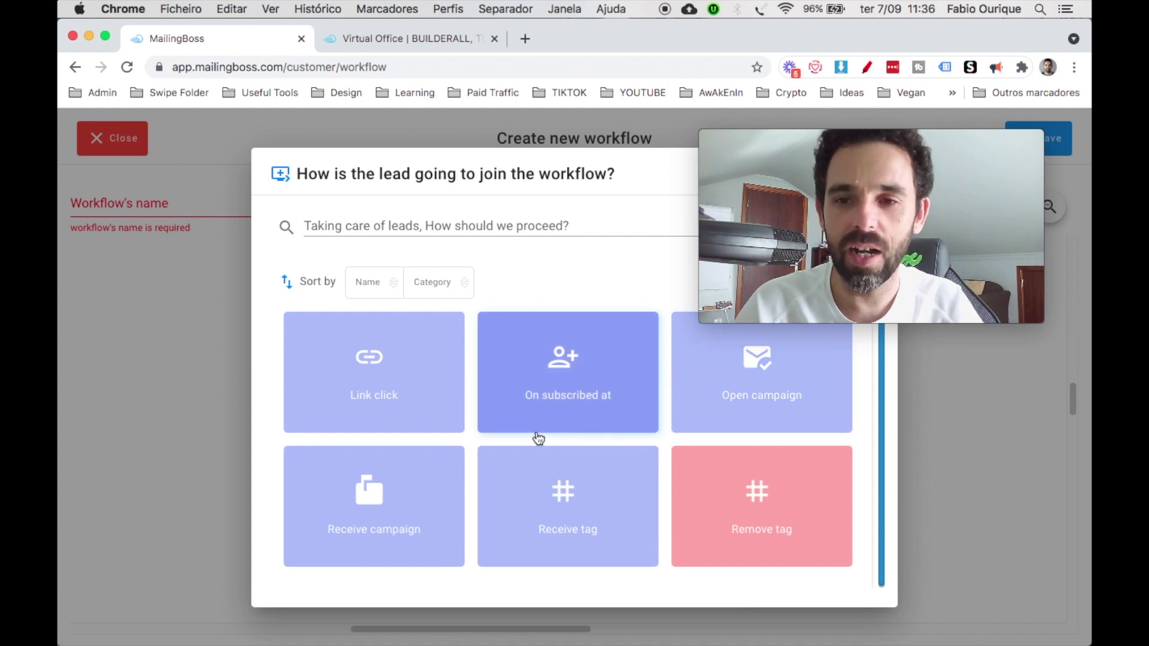
pyautogui.moveTo(819, 159)
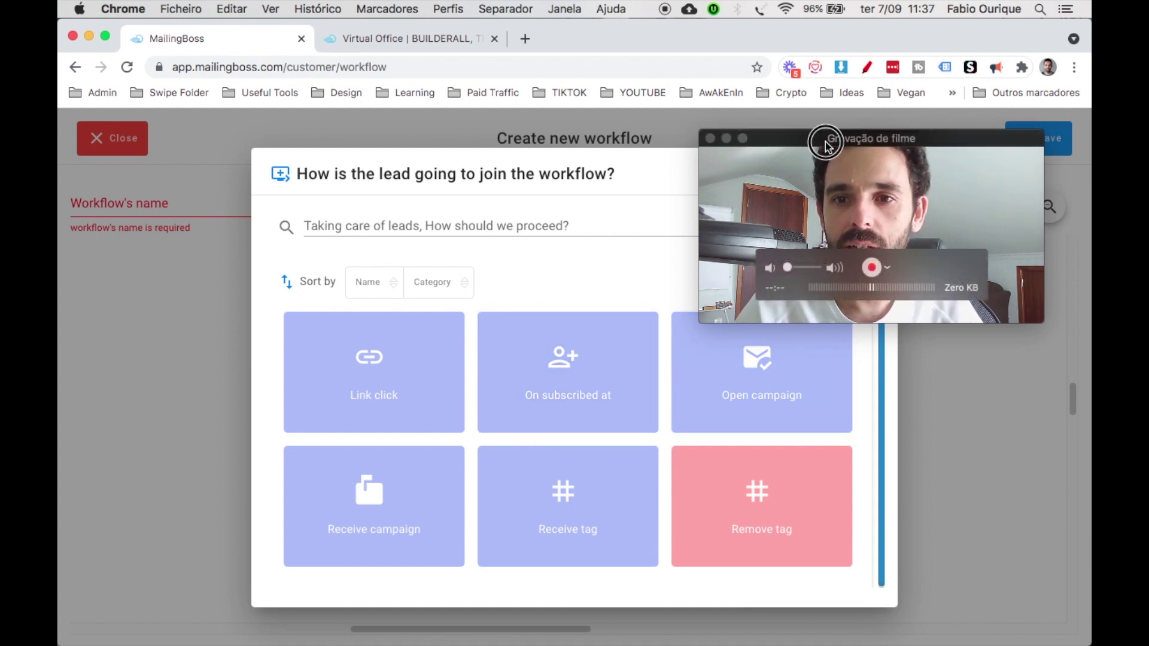
pyautogui.moveTo(825, 145); pyautogui.dragTo(845, 276)
pyautogui.click(572, 253)
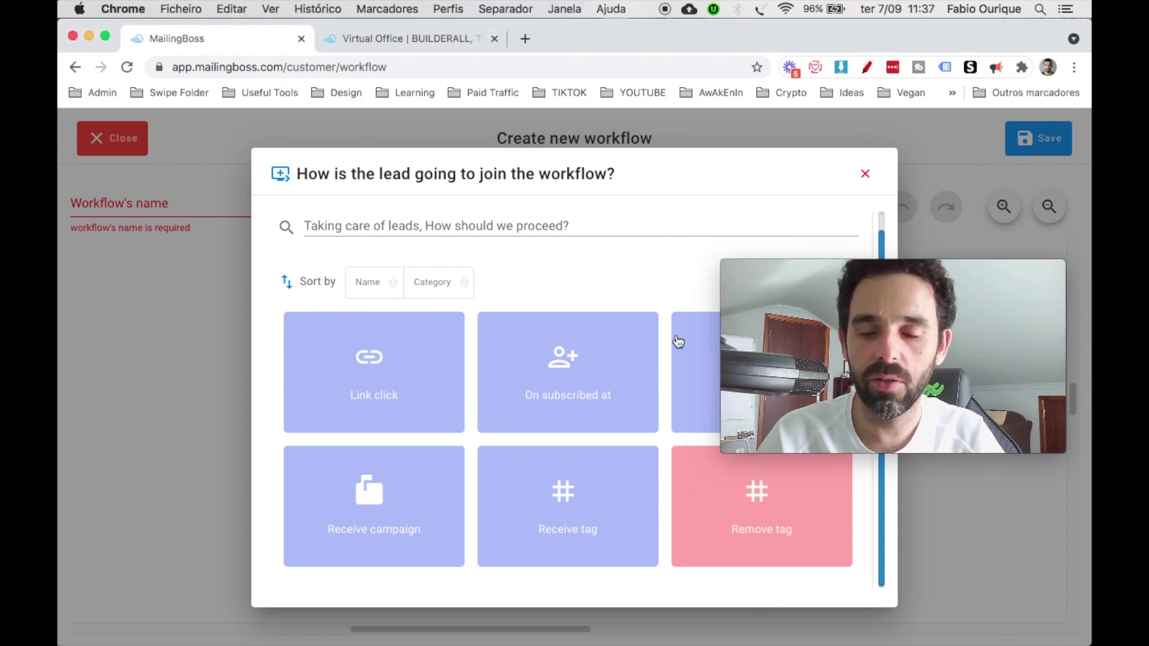
pyautogui.scroll(-1, 592, 335)
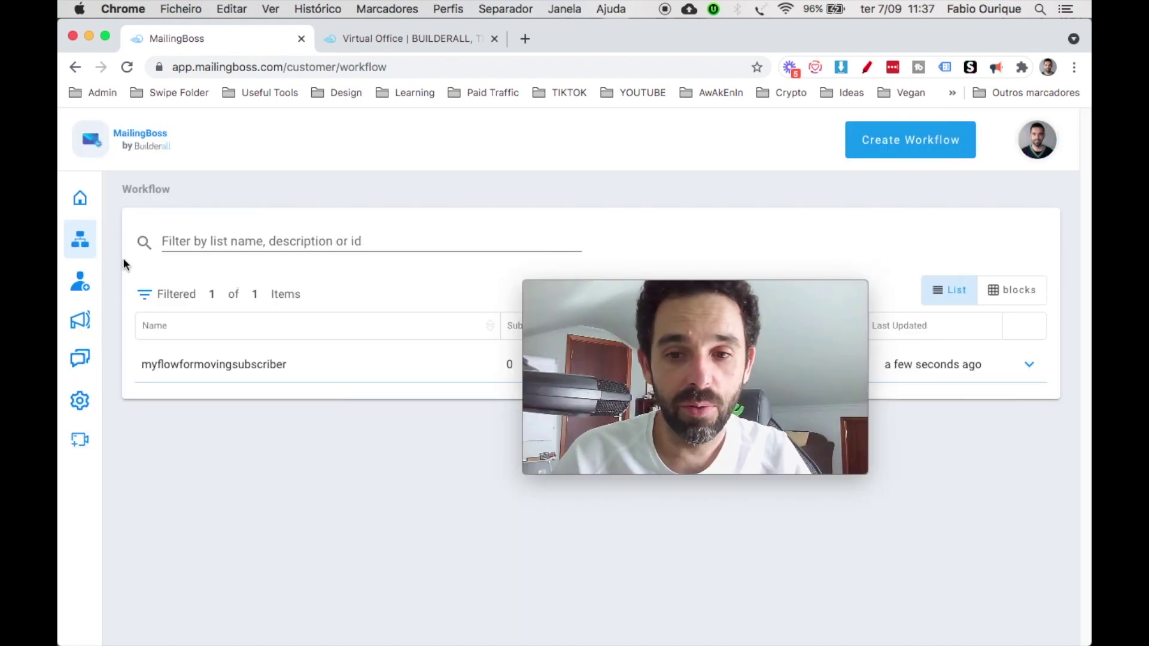
pyautogui.moveTo(84, 243)
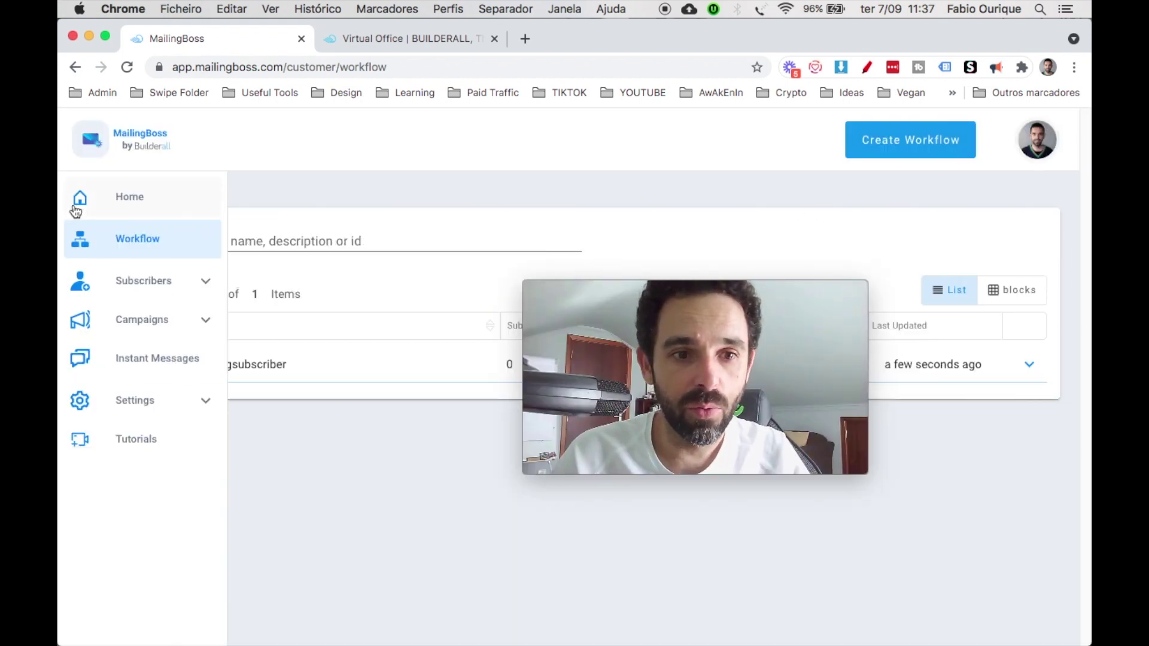